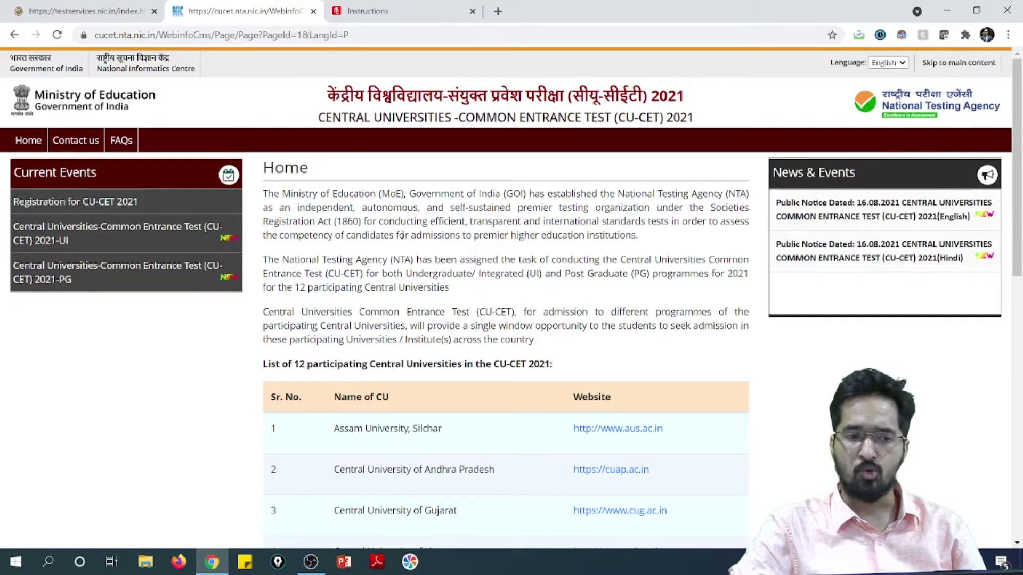
# Open the CU-CET 2021 registration link under Current Events in a new tab.
pyautogui.click(116, 203)
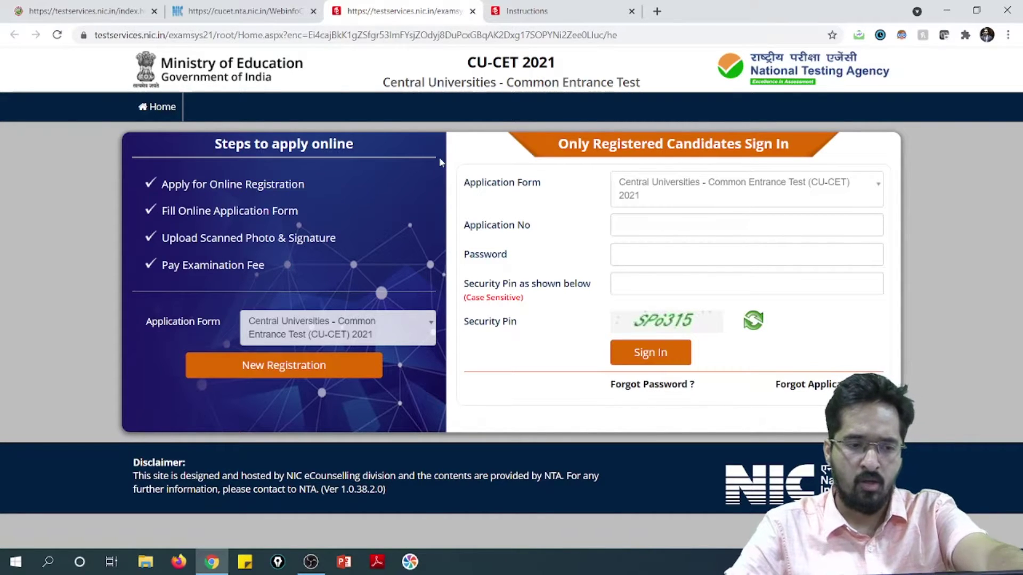
# Highlight the four application steps, Online Registration through Pay Examination Fee, then start a New Registration.
pyautogui.moveTo(209, 184); pyautogui.dragTo(308, 183)
pyautogui.click(308, 183)
pyautogui.moveTo(190, 210); pyautogui.dragTo(299, 210)
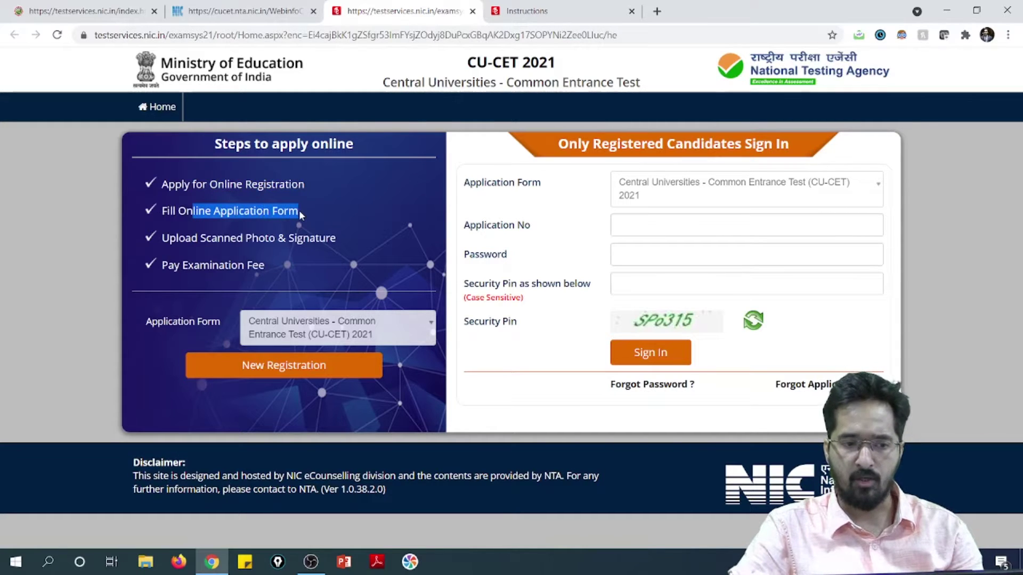
pyautogui.click(266, 222)
pyautogui.moveTo(187, 238); pyautogui.dragTo(338, 238)
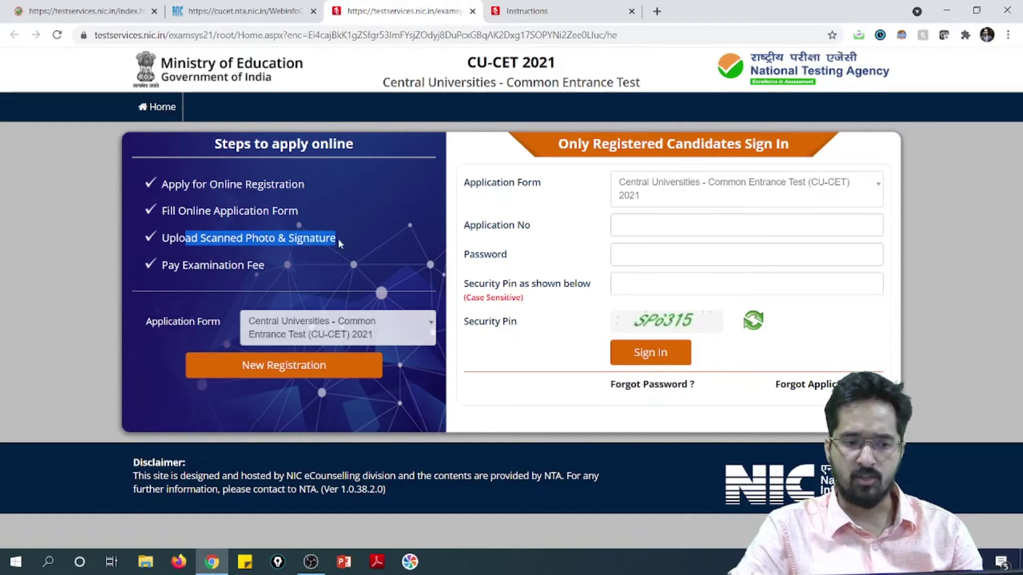
pyautogui.click(337, 238)
pyautogui.moveTo(162, 265); pyautogui.dragTo(261, 265)
pyautogui.click(260, 265)
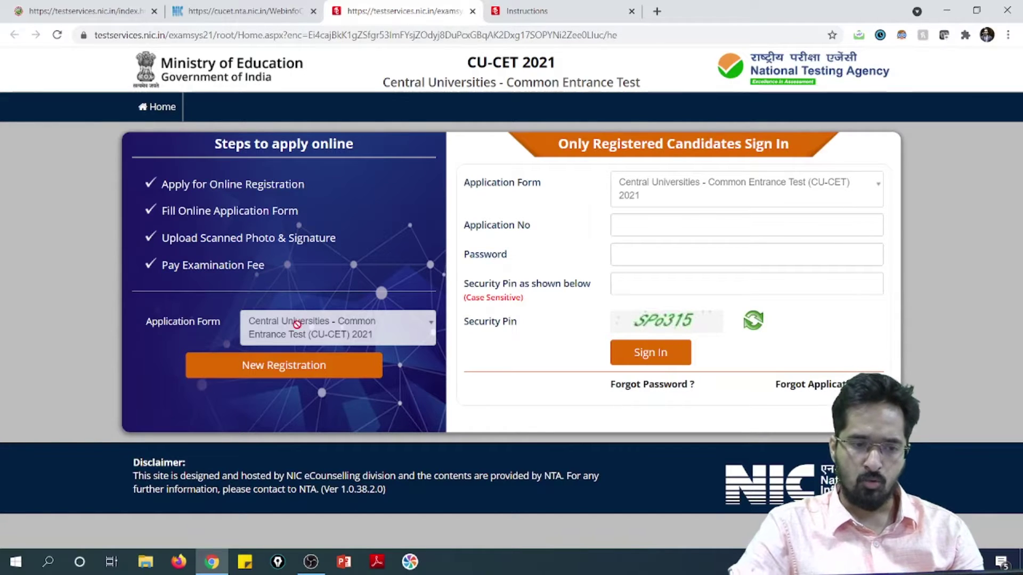
pyautogui.click(307, 374)
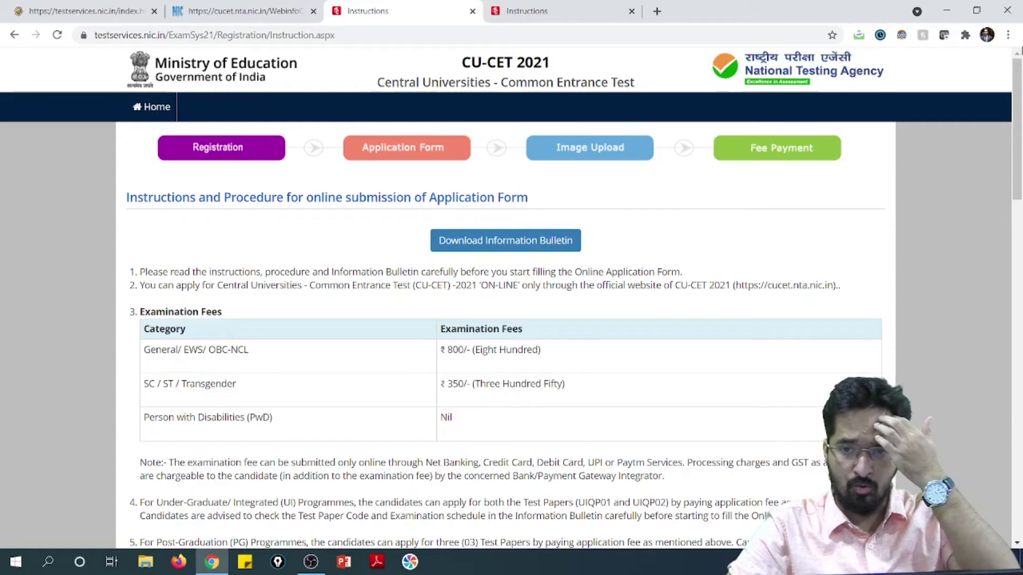
# Zoom the browser page in to 125% using Chrome's menu.
pyautogui.click(1007, 35)
pyautogui.click(968, 158)
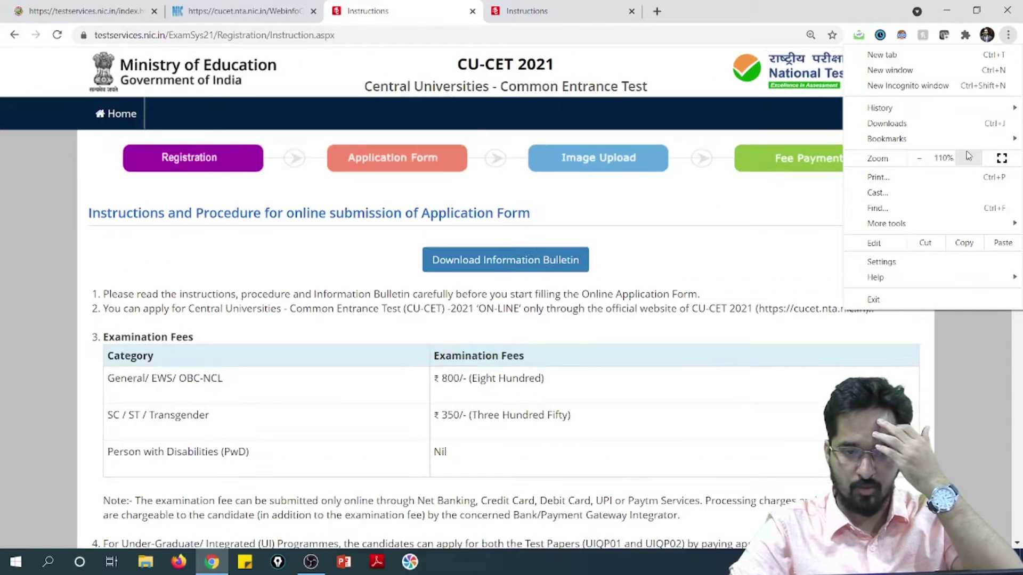
pyautogui.click(968, 157)
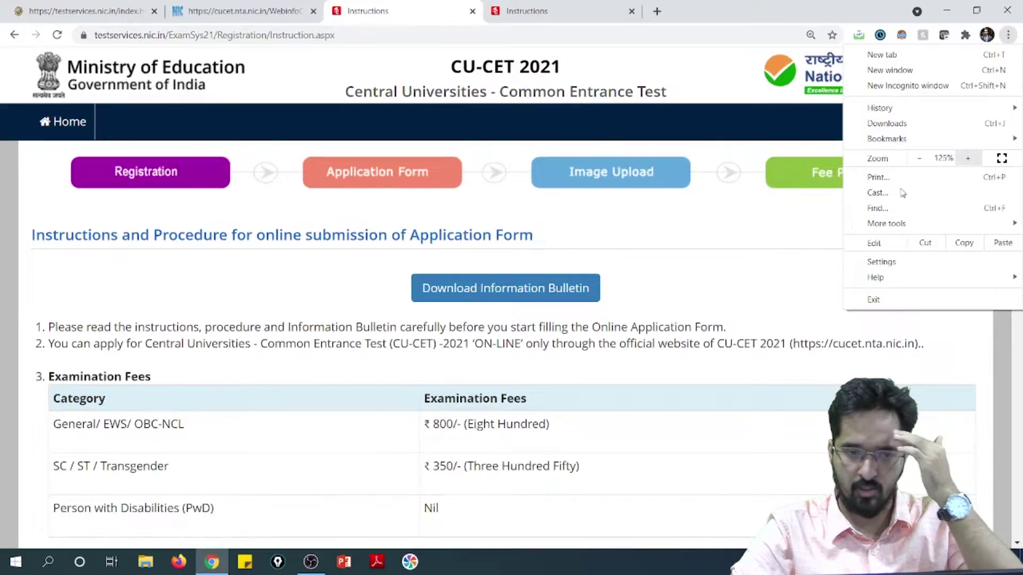
pyautogui.click(630, 383)
# Scroll through the fees section and highlight the undergraduate test papers UIQP01 and UIQP02.
pyautogui.scroll(-2, 341, 363)
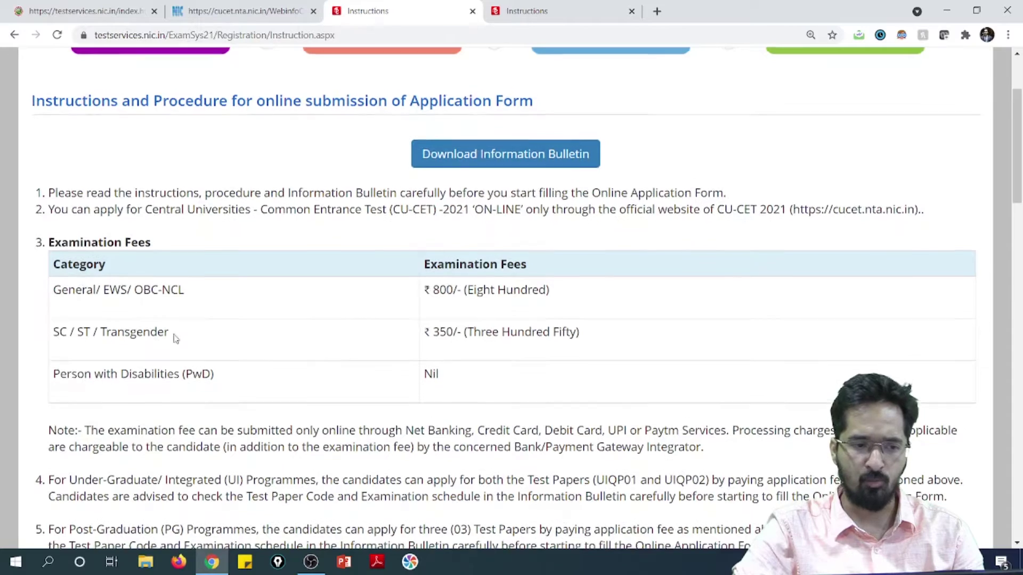
pyautogui.scroll(-1, 418, 292)
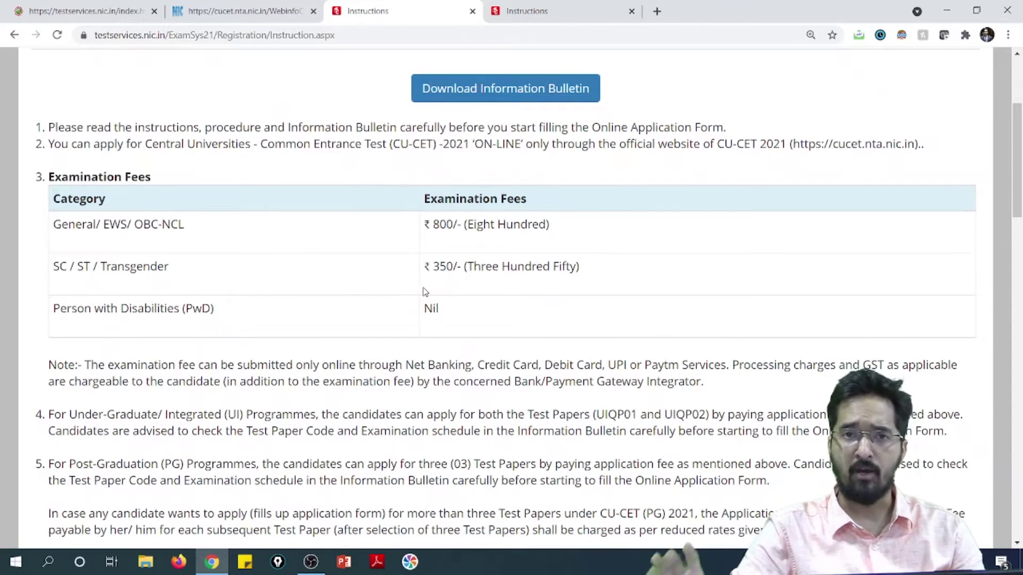
pyautogui.scroll(-2, 397, 293)
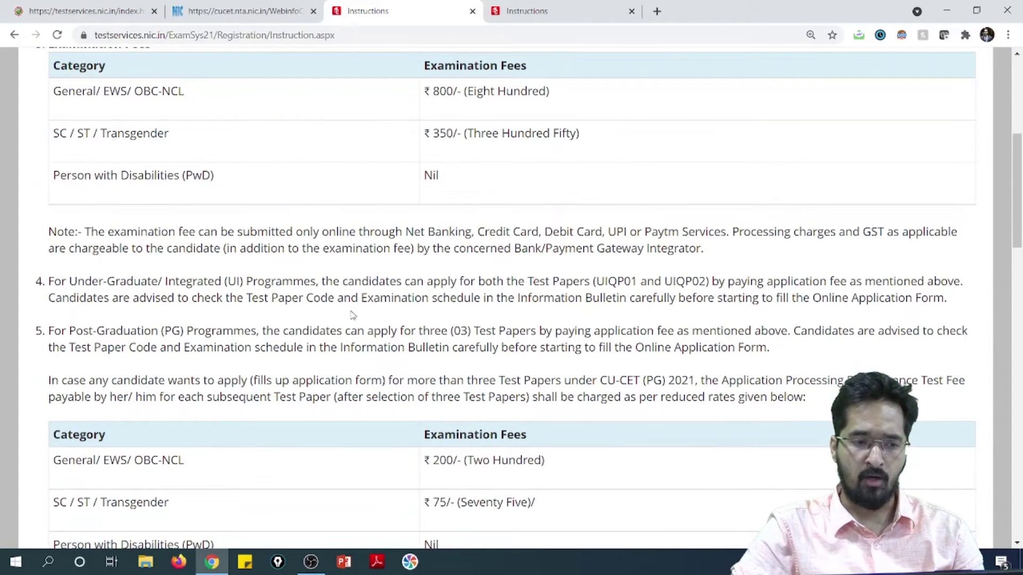
pyautogui.moveTo(463, 293); pyautogui.dragTo(571, 298)
pyautogui.moveTo(457, 282); pyautogui.dragTo(721, 288)
pyautogui.scroll(-1, 488, 327)
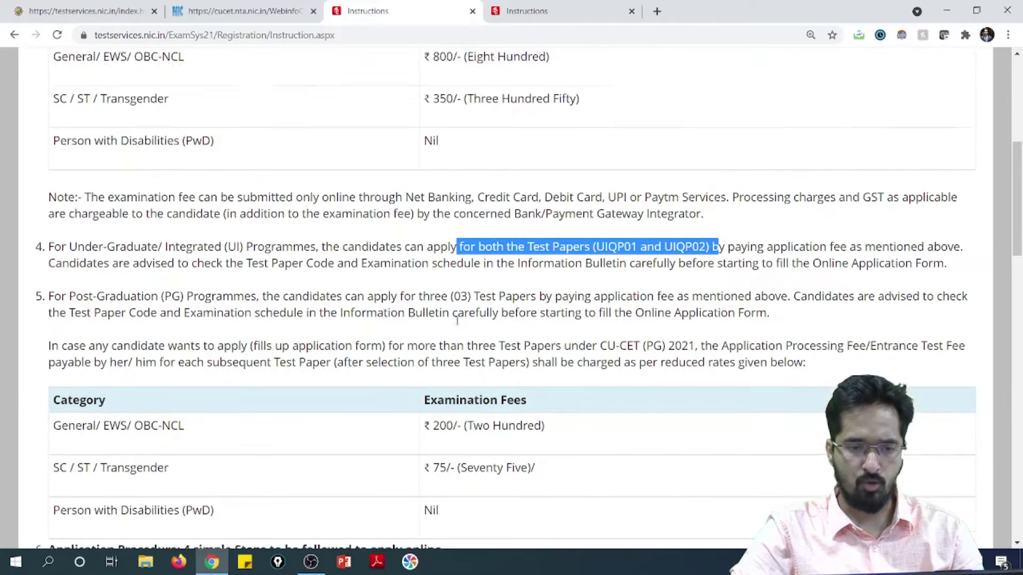
pyautogui.click(332, 214)
pyautogui.scroll(-5, 308, 261)
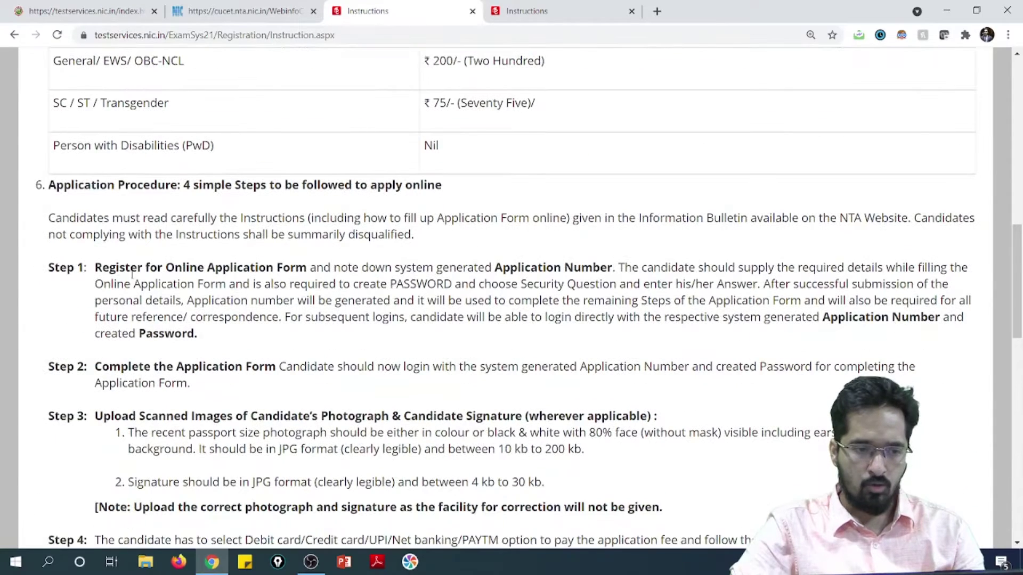
pyautogui.moveTo(100, 191); pyautogui.dragTo(360, 199)
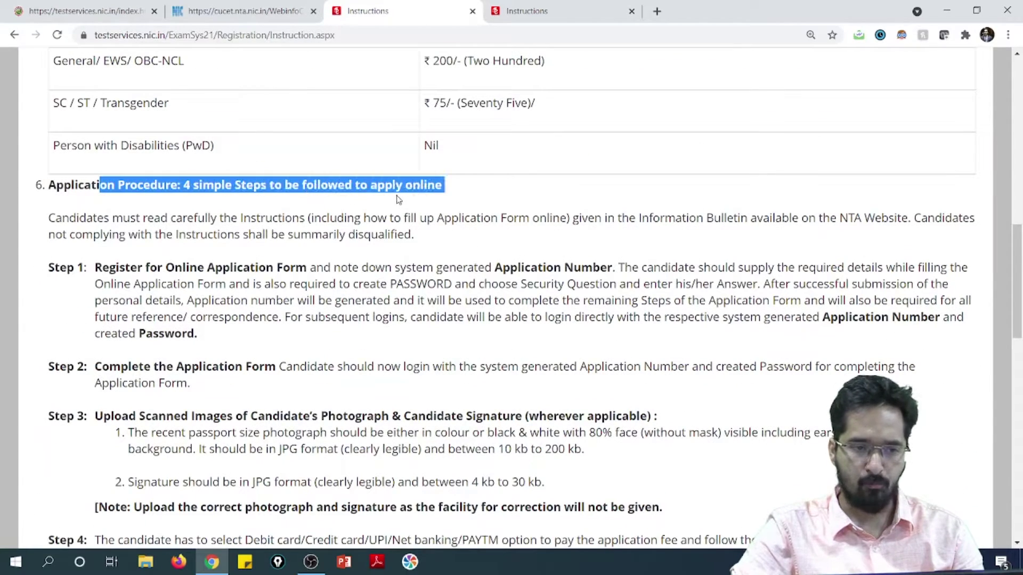
pyautogui.click(399, 235)
pyautogui.moveTo(158, 268); pyautogui.dragTo(198, 267)
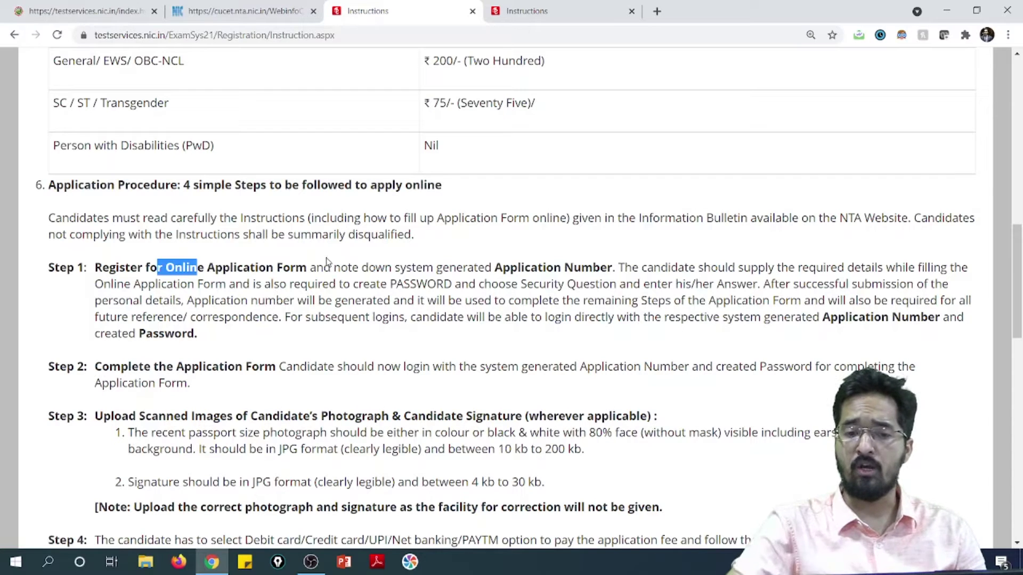
pyautogui.moveTo(492, 267); pyautogui.dragTo(634, 267)
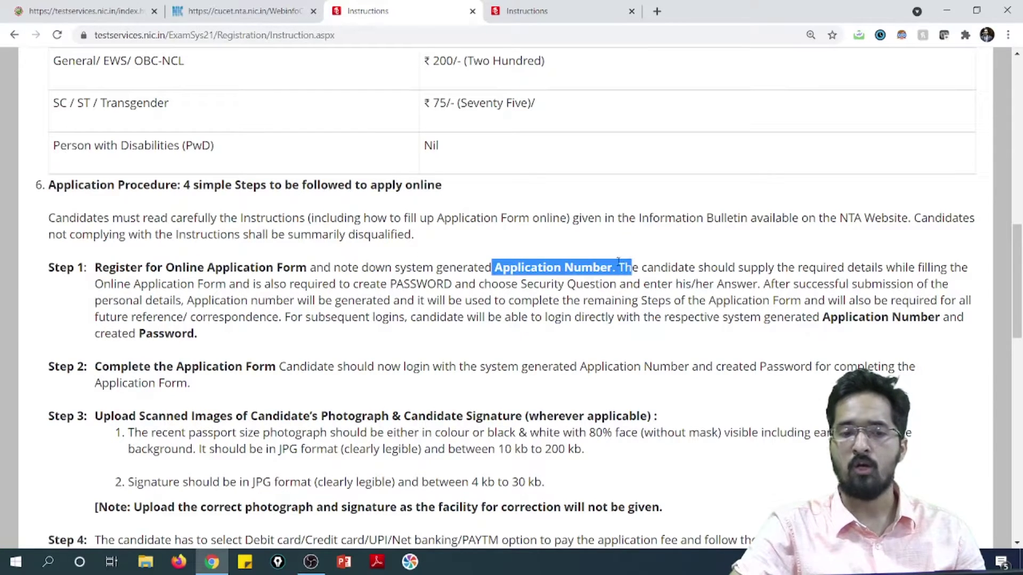
pyautogui.click(565, 245)
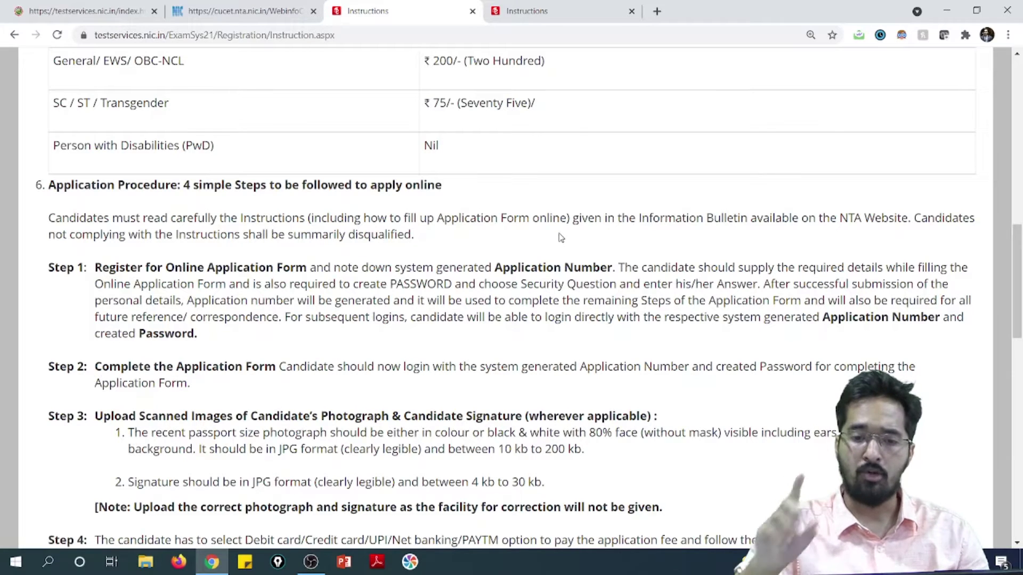
pyautogui.moveTo(823, 319); pyautogui.dragTo(941, 319)
pyautogui.click(438, 297)
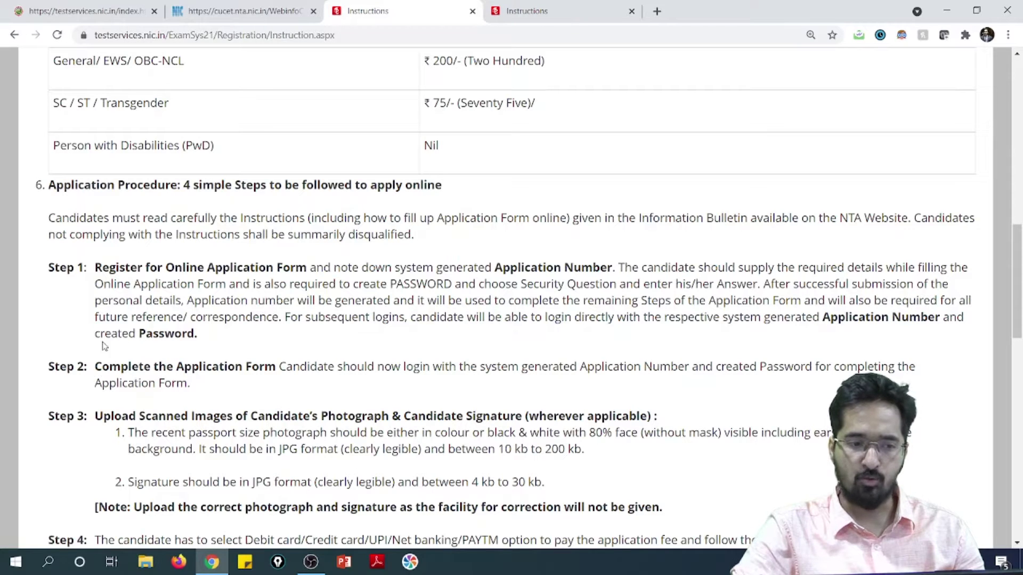
pyautogui.moveTo(140, 333); pyautogui.dragTo(203, 337)
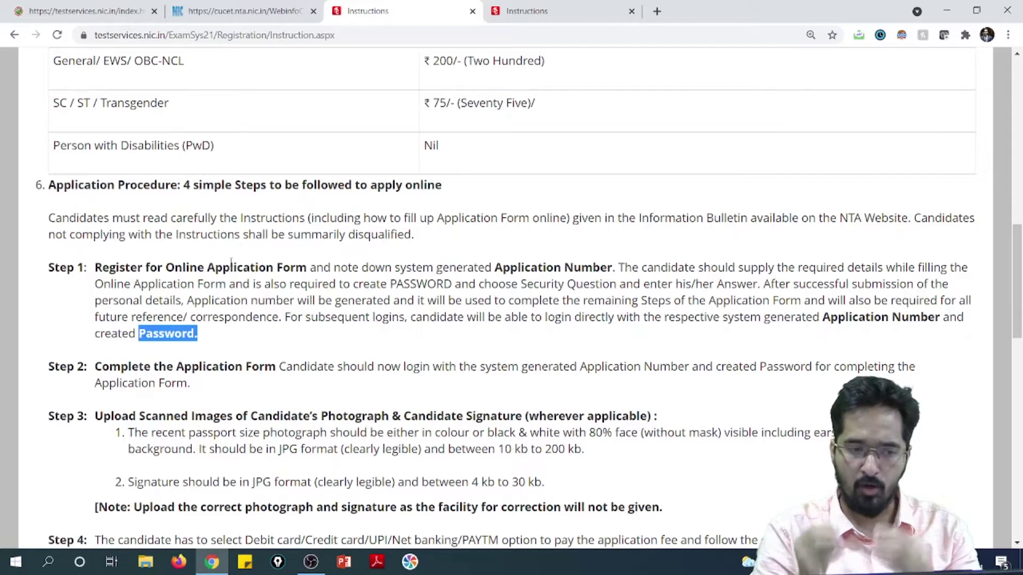
pyautogui.scroll(-3, 260, 352)
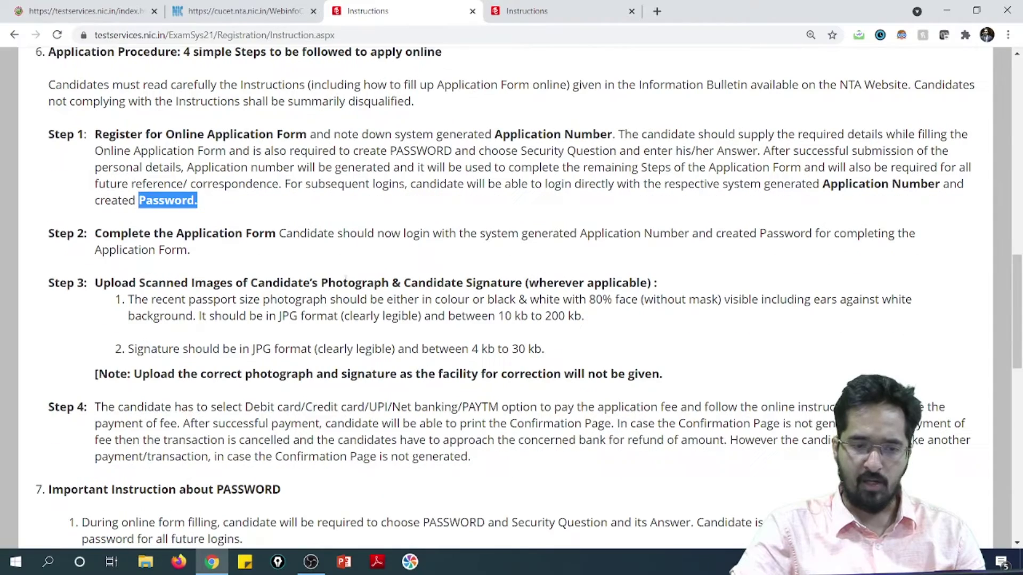
pyautogui.moveTo(376, 233); pyautogui.dragTo(392, 234)
pyautogui.click(491, 246)
pyautogui.scroll(-3, 471, 243)
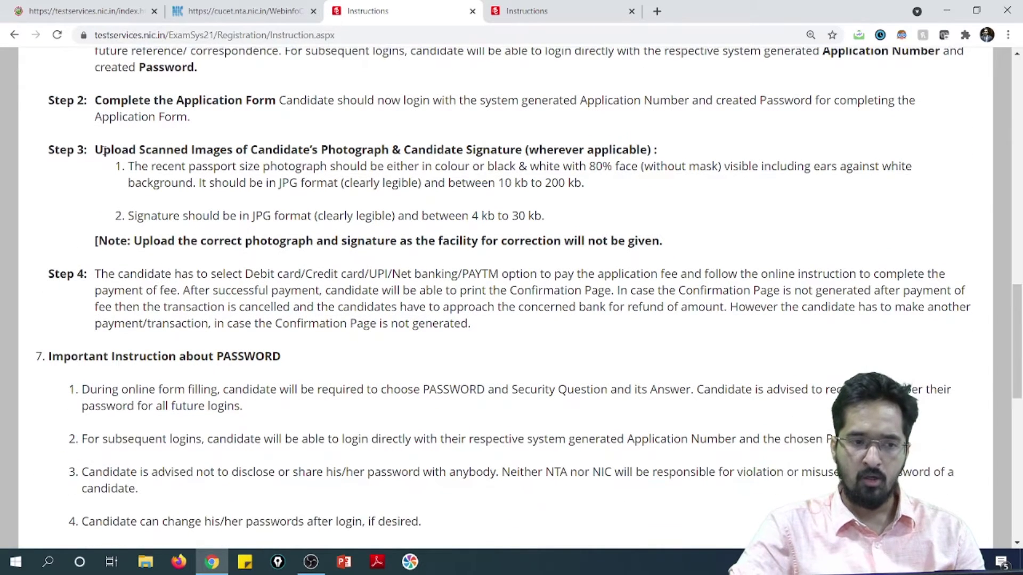
pyautogui.moveTo(144, 150); pyautogui.dragTo(352, 167)
pyautogui.click(407, 184)
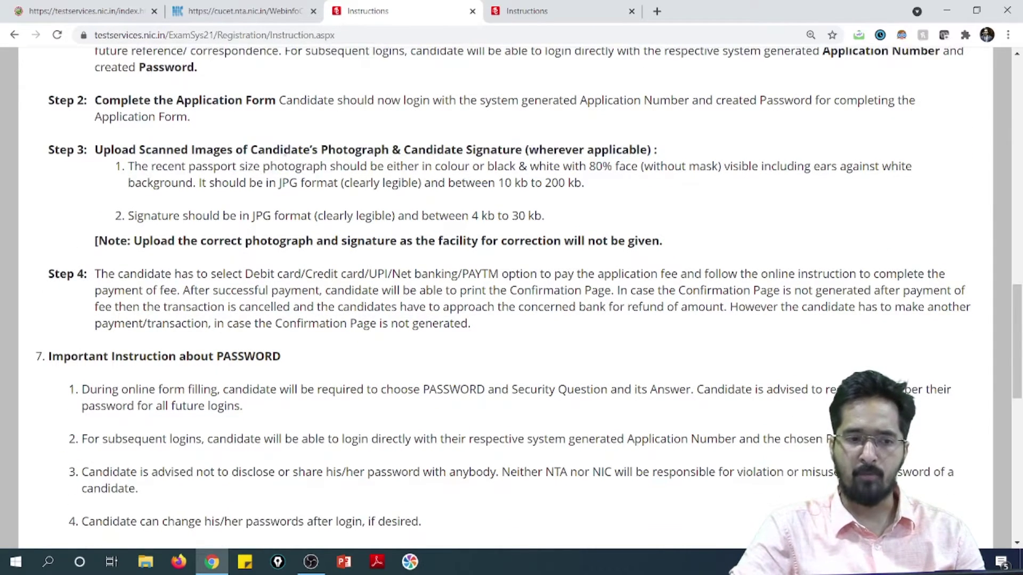
pyautogui.moveTo(242, 150); pyautogui.dragTo(498, 151)
pyautogui.click(370, 205)
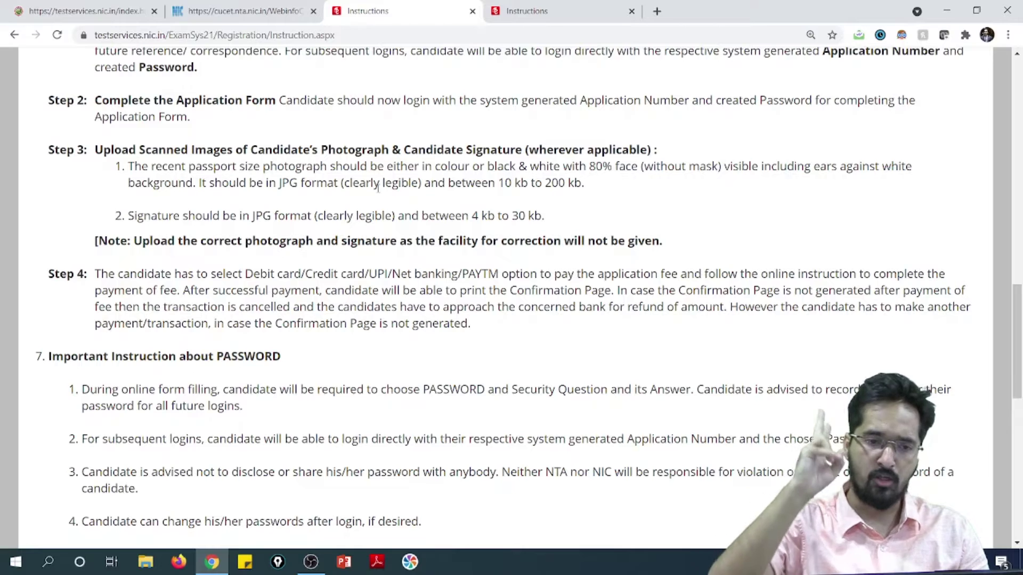
pyautogui.moveTo(276, 185); pyautogui.dragTo(360, 183)
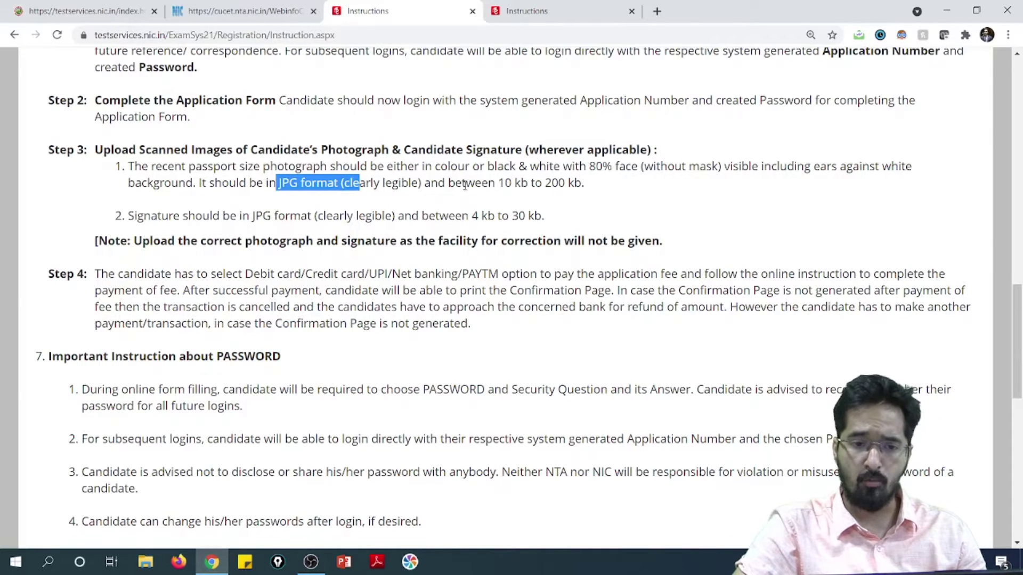
pyautogui.moveTo(499, 186); pyautogui.dragTo(589, 191)
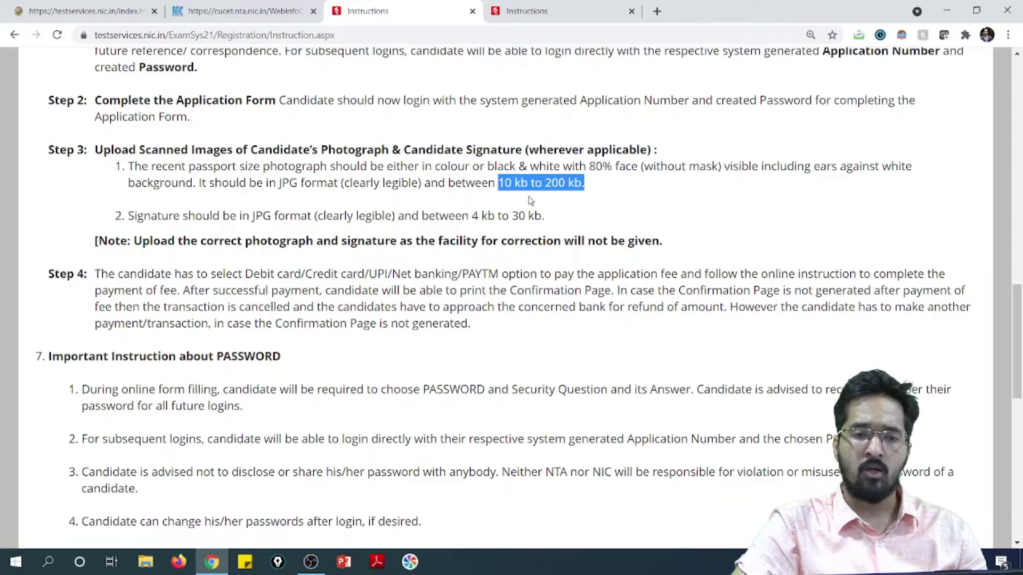
pyautogui.moveTo(247, 215); pyautogui.dragTo(347, 215)
pyautogui.moveTo(472, 216); pyautogui.dragTo(552, 216)
pyautogui.click(449, 216)
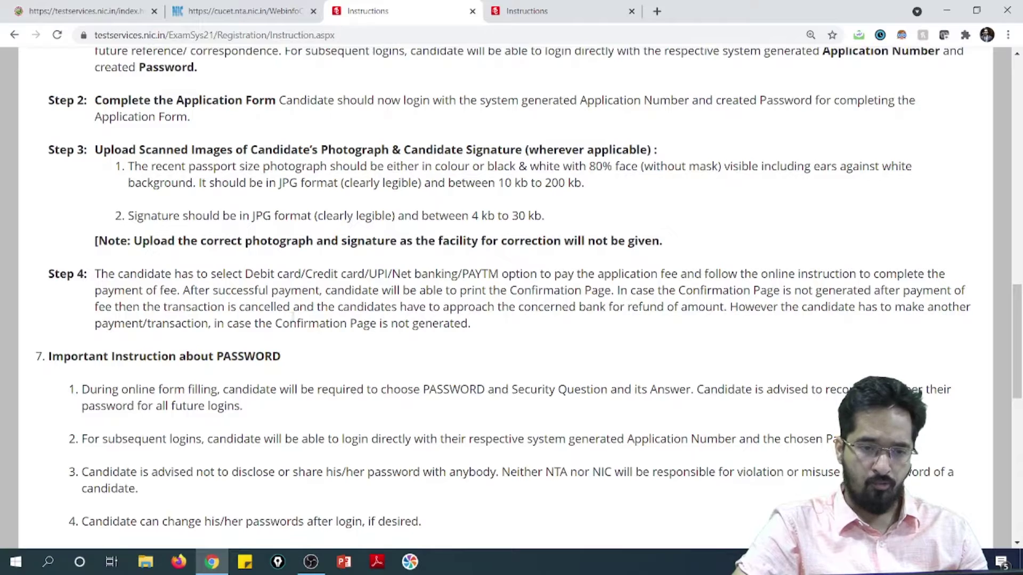
pyautogui.moveTo(144, 273); pyautogui.dragTo(687, 276)
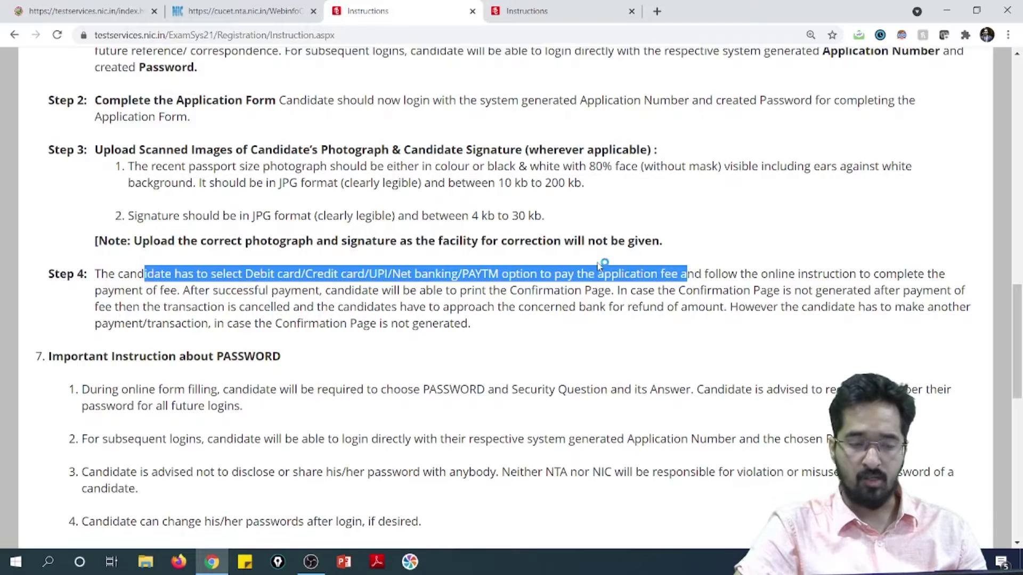
pyautogui.scroll(-2, 602, 265)
pyautogui.click(461, 257)
# Highlight the password instructions, including the 8 to 13 character and upper case rules.
pyautogui.moveTo(391, 256); pyautogui.dragTo(529, 257)
pyautogui.click(462, 286)
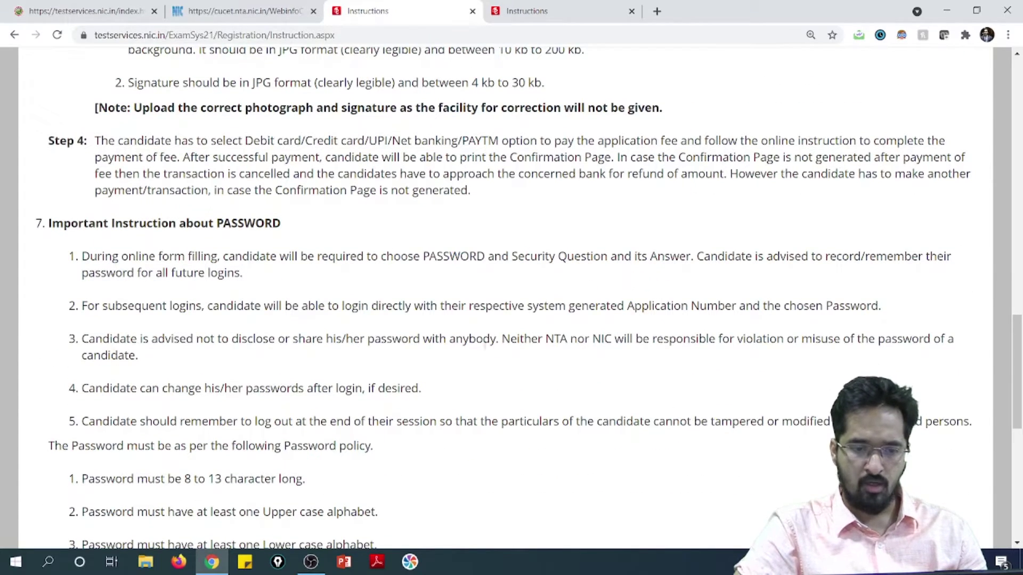
pyautogui.scroll(-2, 456, 312)
pyautogui.moveTo(179, 205); pyautogui.dragTo(250, 221)
pyautogui.click(323, 287)
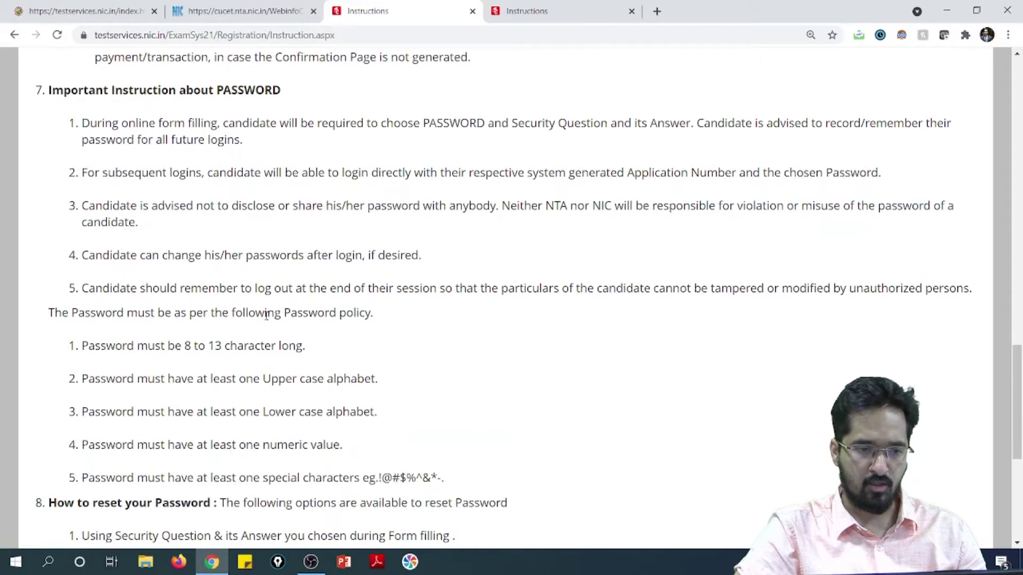
pyautogui.scroll(-1, 305, 312)
pyautogui.moveTo(185, 279); pyautogui.dragTo(296, 280)
pyautogui.click(304, 292)
pyautogui.scroll(-1, 229, 308)
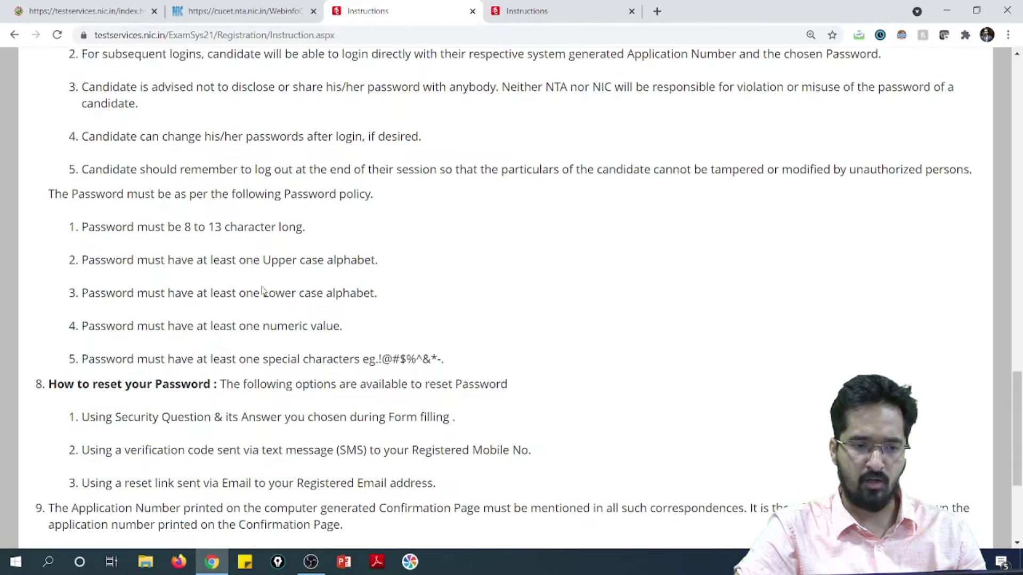
pyautogui.moveTo(212, 246); pyautogui.dragTo(379, 248)
pyautogui.click(289, 293)
pyautogui.moveTo(218, 279); pyautogui.dragTo(378, 279)
pyautogui.moveTo(225, 312); pyautogui.dragTo(309, 312)
pyautogui.scroll(-2, 318, 226)
# Highlight the special-character and security-question reset notes, then accept the declaration and proceed.
pyautogui.moveTo(267, 211); pyautogui.dragTo(446, 214)
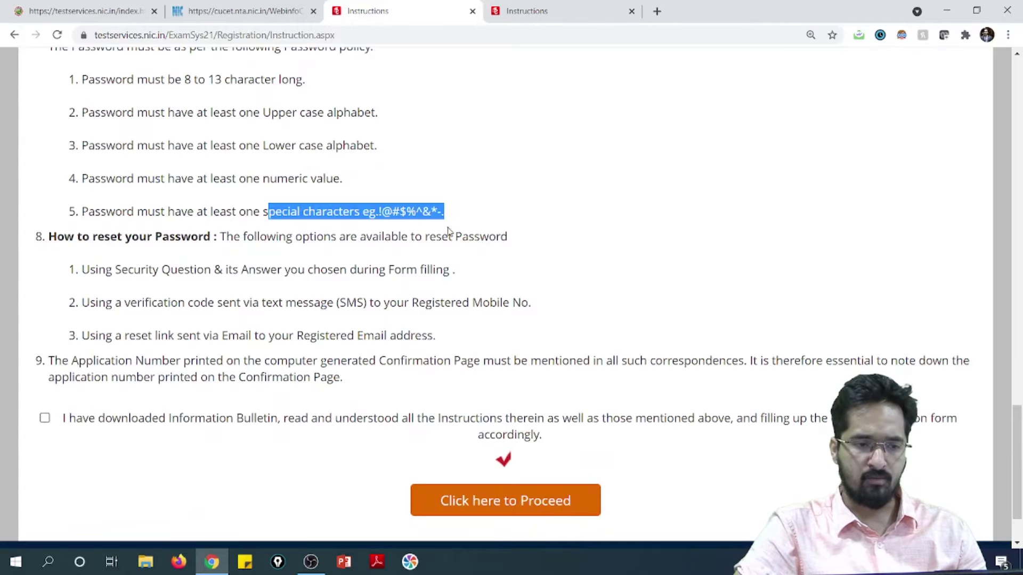
pyautogui.click(589, 304)
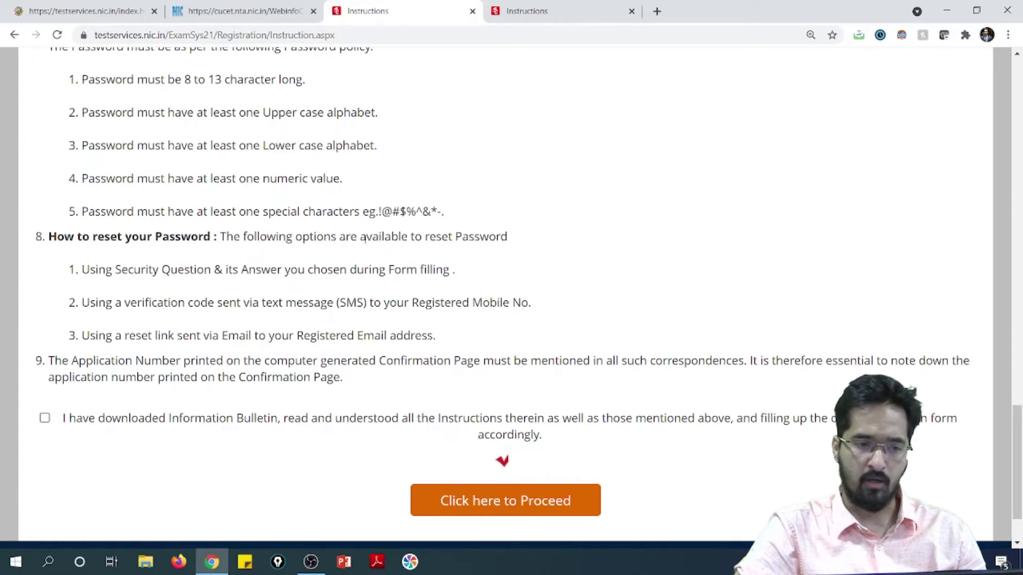
pyautogui.moveTo(98, 270); pyautogui.dragTo(219, 286)
pyautogui.click(298, 324)
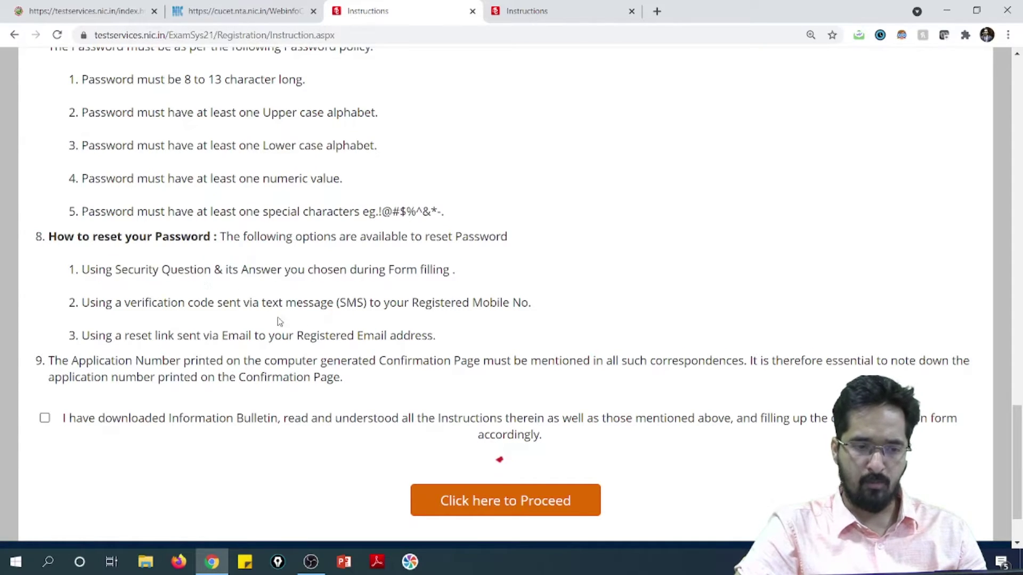
pyautogui.click(45, 419)
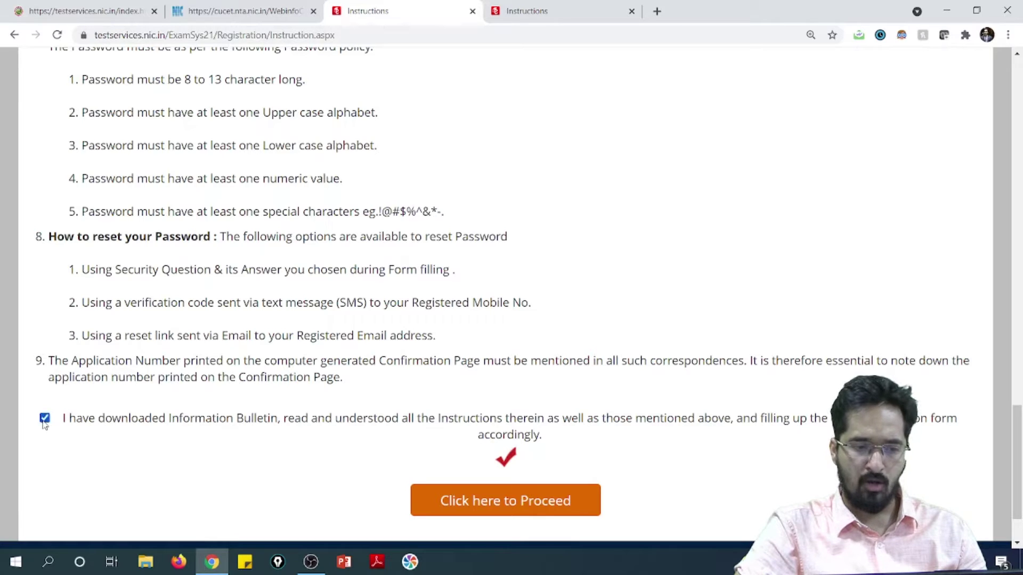
pyautogui.click(511, 502)
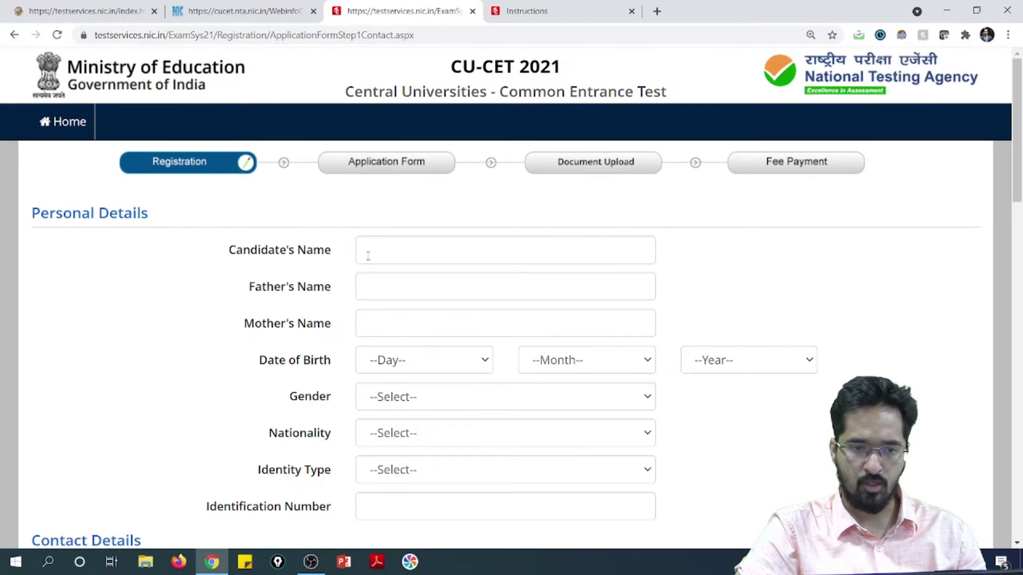
# Enter the candidate's name, father's name 'father' and mother's name 'mother'.
pyautogui.click(373, 254)
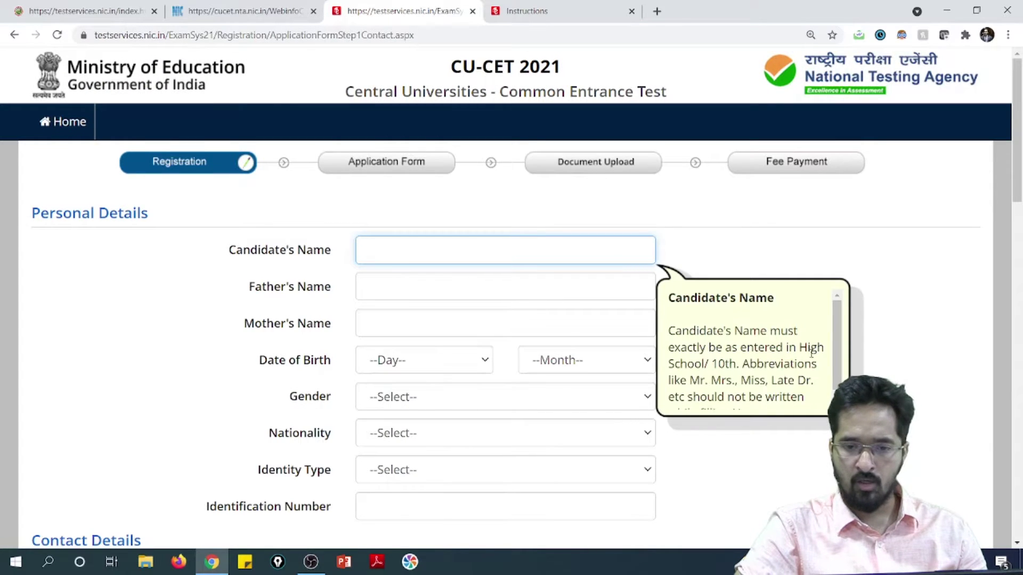
pyautogui.scroll(-1, 834, 357)
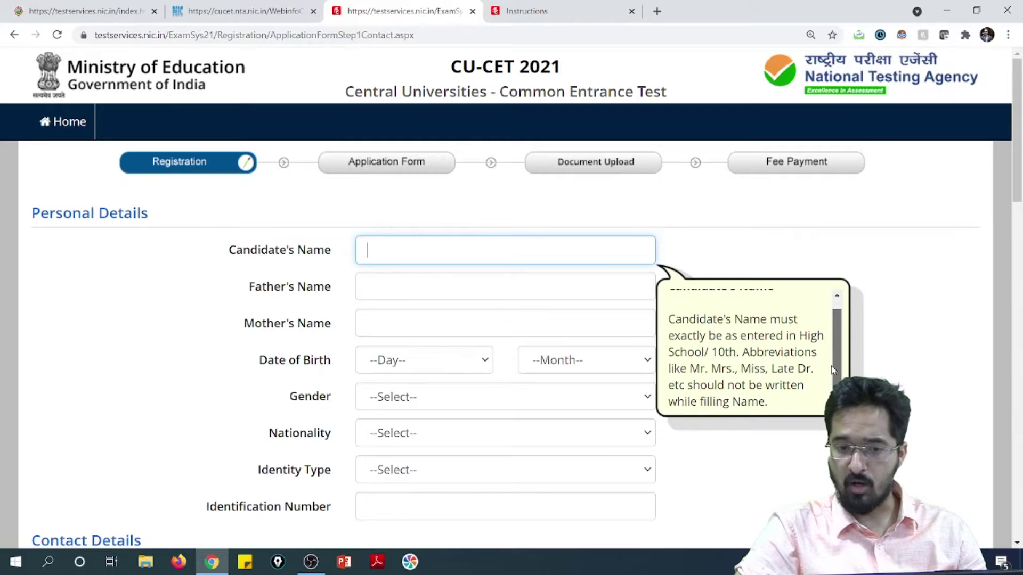
pyautogui.click(577, 252)
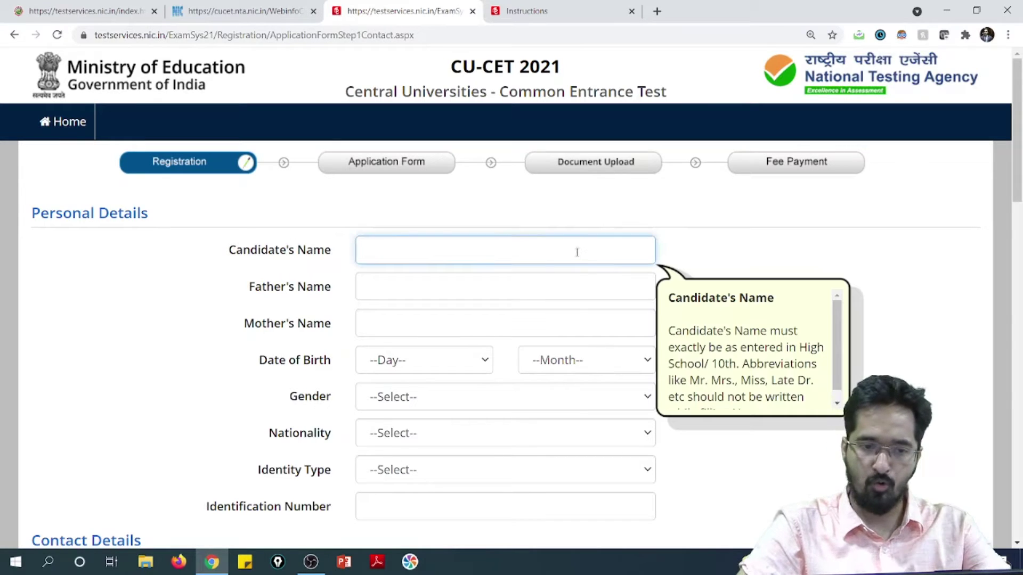
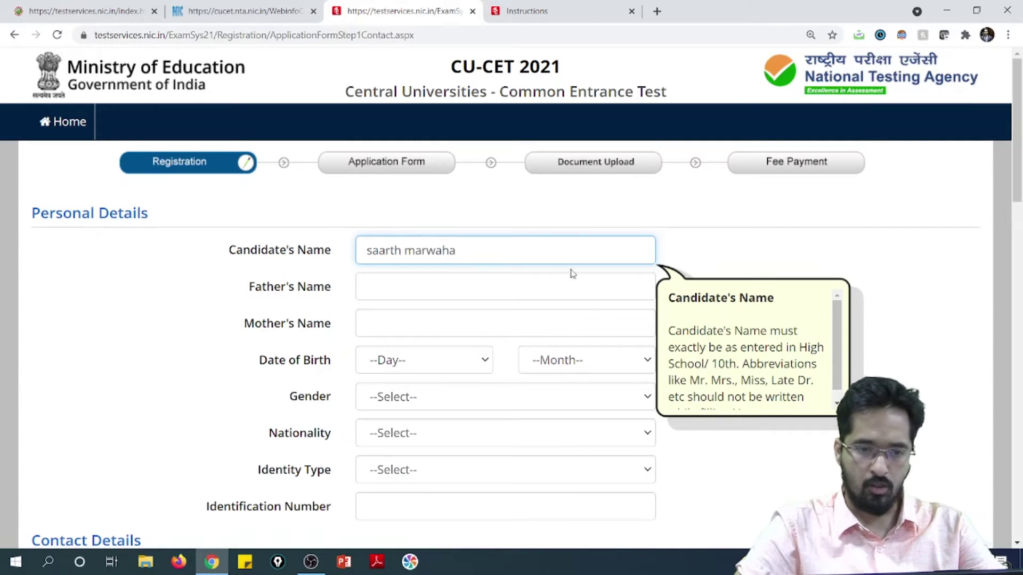
pyautogui.click(546, 274)
pyautogui.write('father')
pyautogui.click(541, 326)
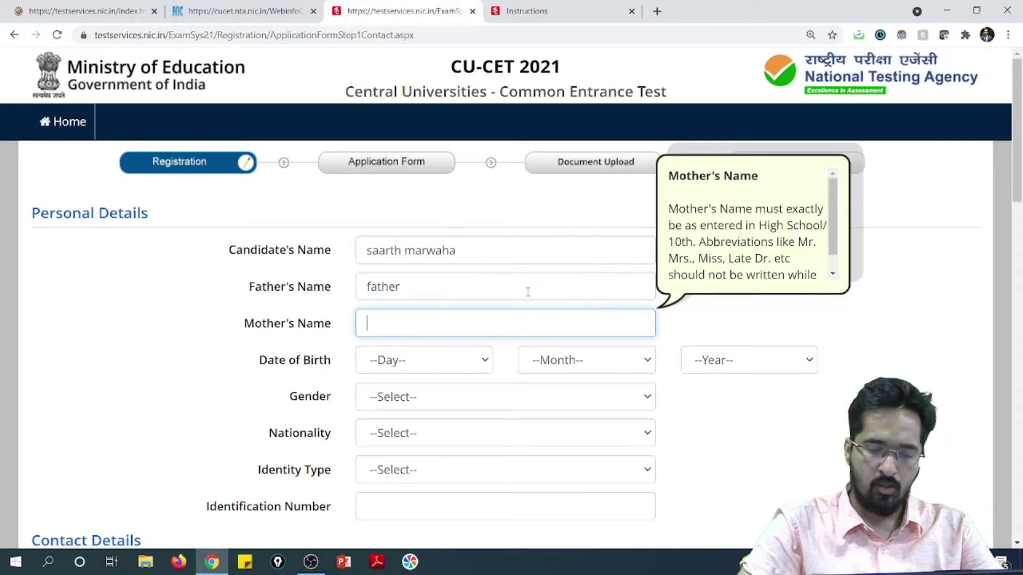
pyautogui.write('mother')
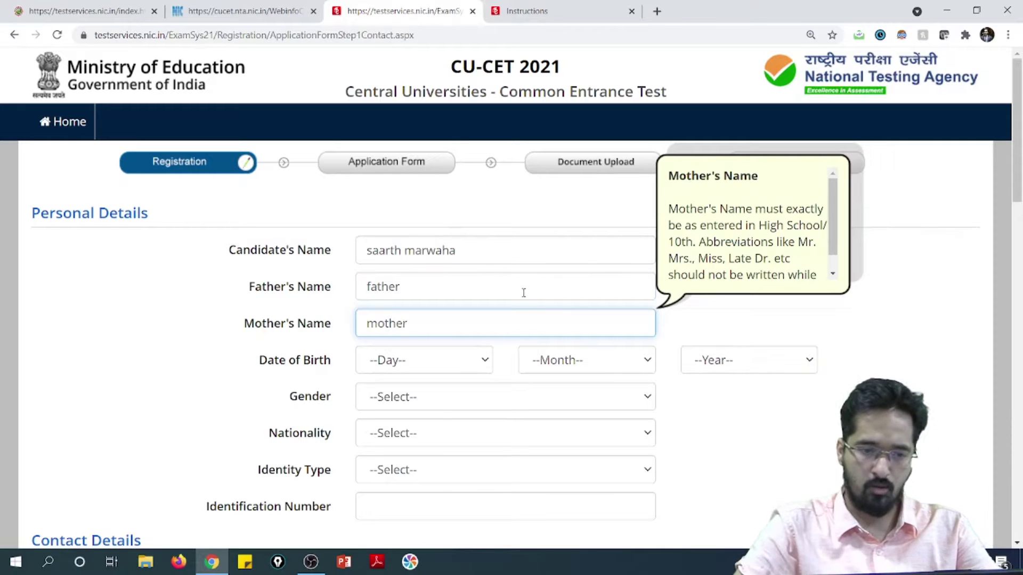
# Set the date of birth to 10 September 2000 and gender to Male.
pyautogui.click(479, 360)
pyautogui.click(445, 192)
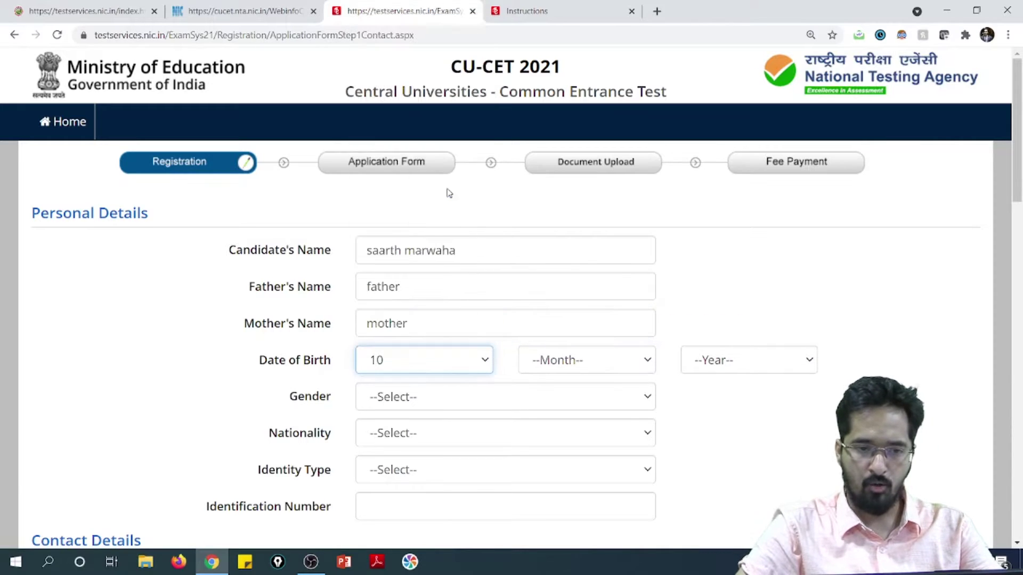
pyautogui.click(620, 359)
pyautogui.click(584, 286)
pyautogui.click(773, 371)
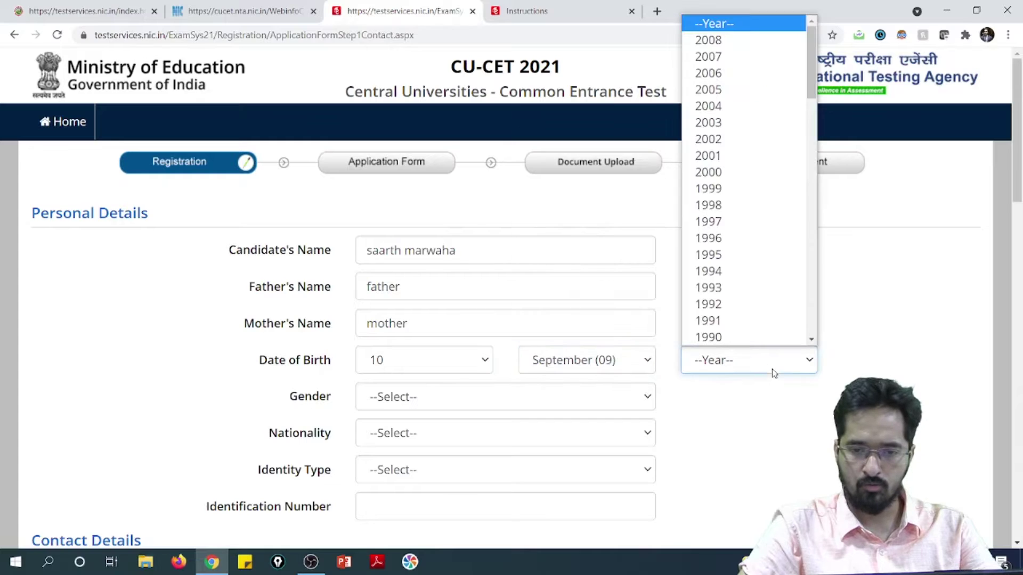
pyautogui.click(730, 170)
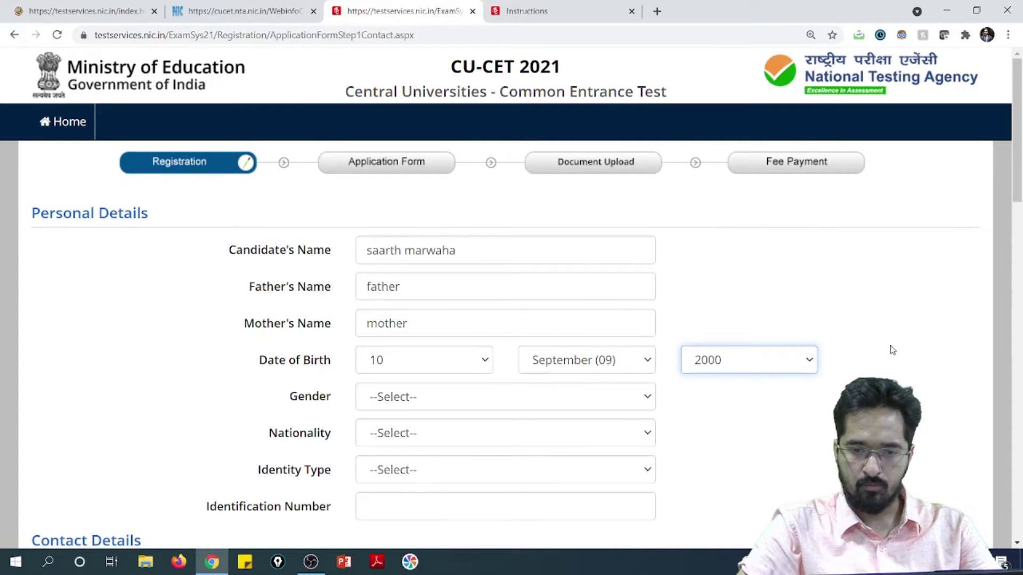
pyautogui.click(557, 398)
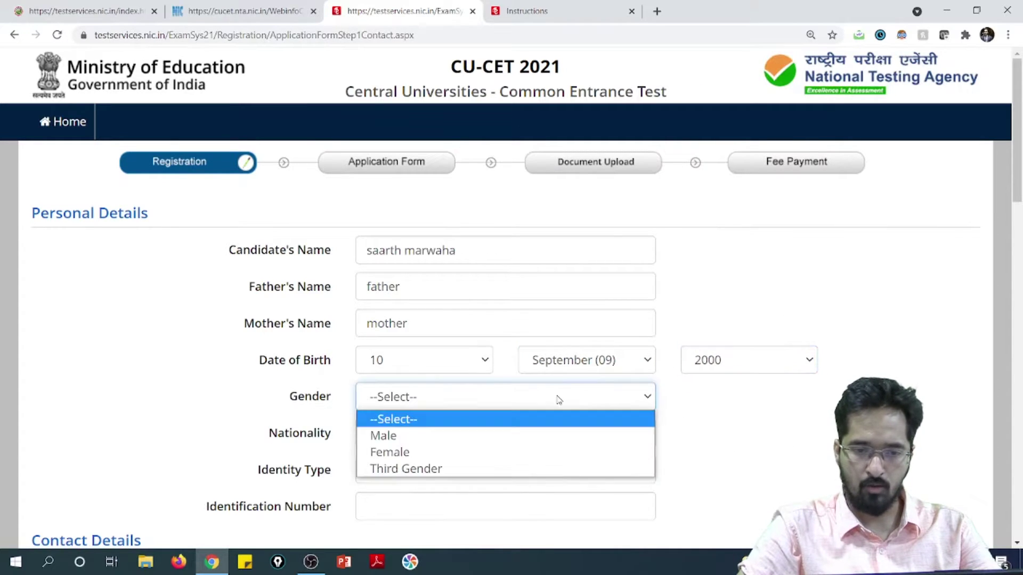
pyautogui.click(448, 442)
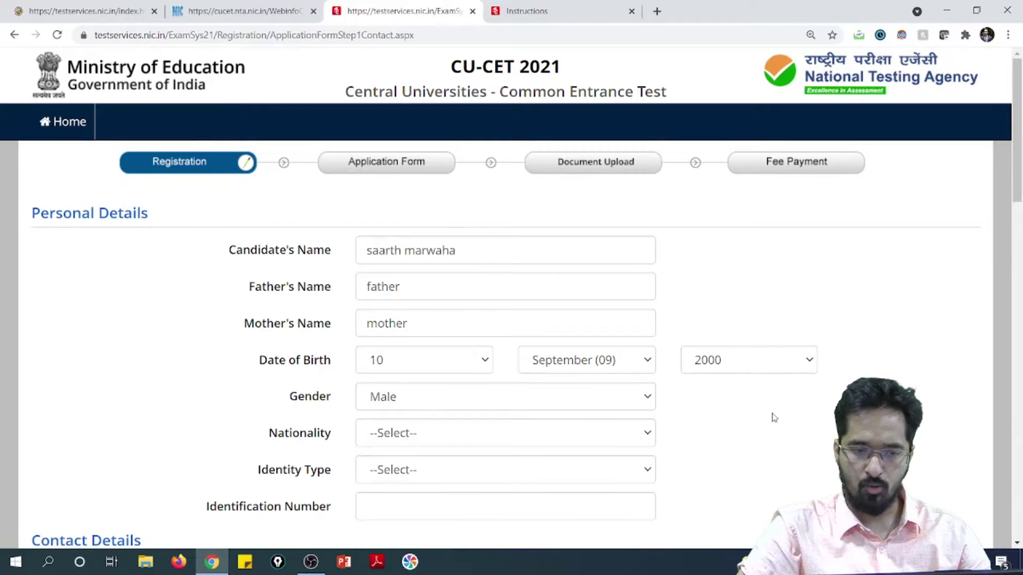
# Choose Indian nationality and Aadhaar Number as identity type, then enter its last four digits.
pyautogui.scroll(-2, 674, 377)
pyautogui.click(559, 301)
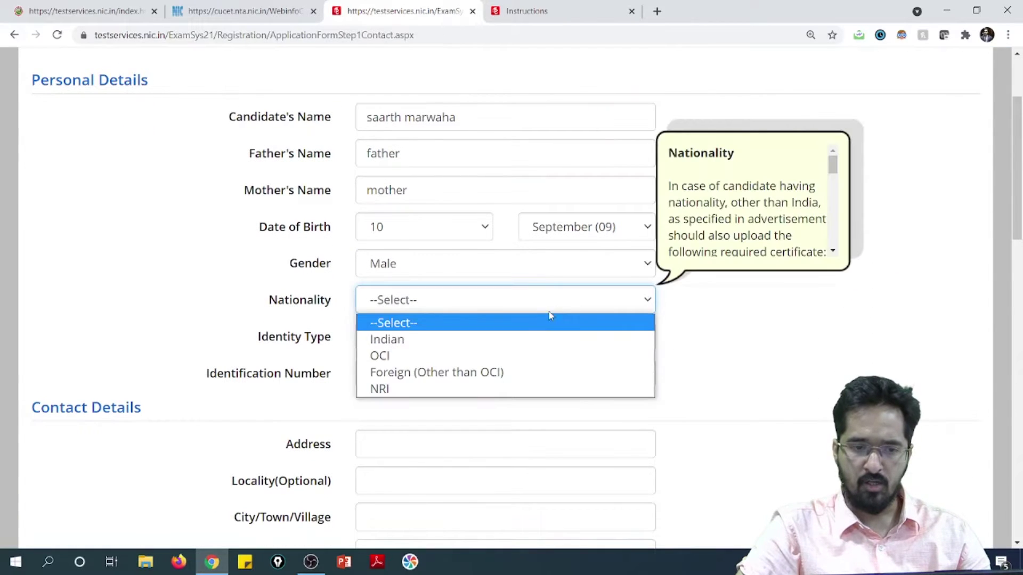
pyautogui.click(524, 336)
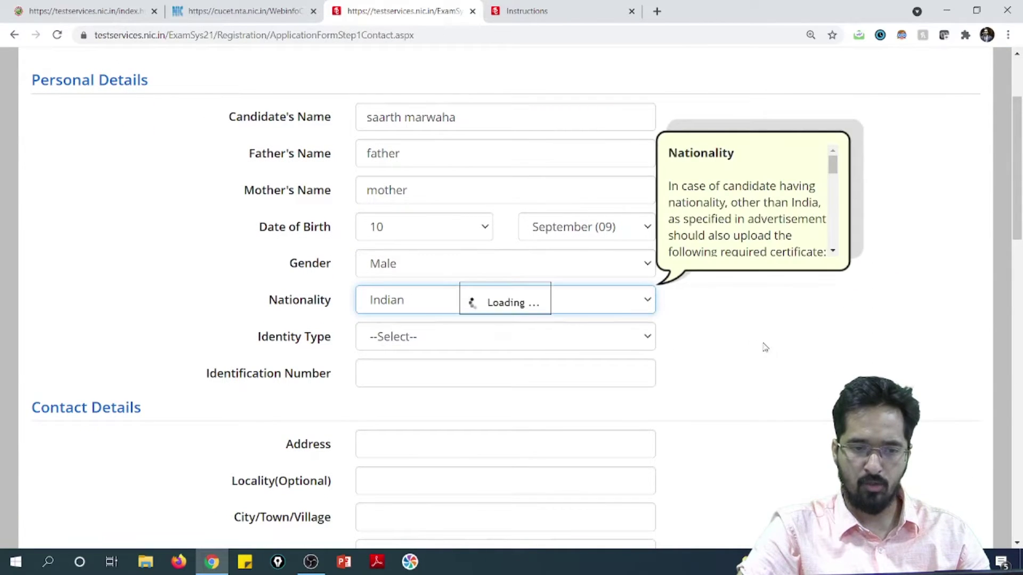
pyautogui.click(635, 343)
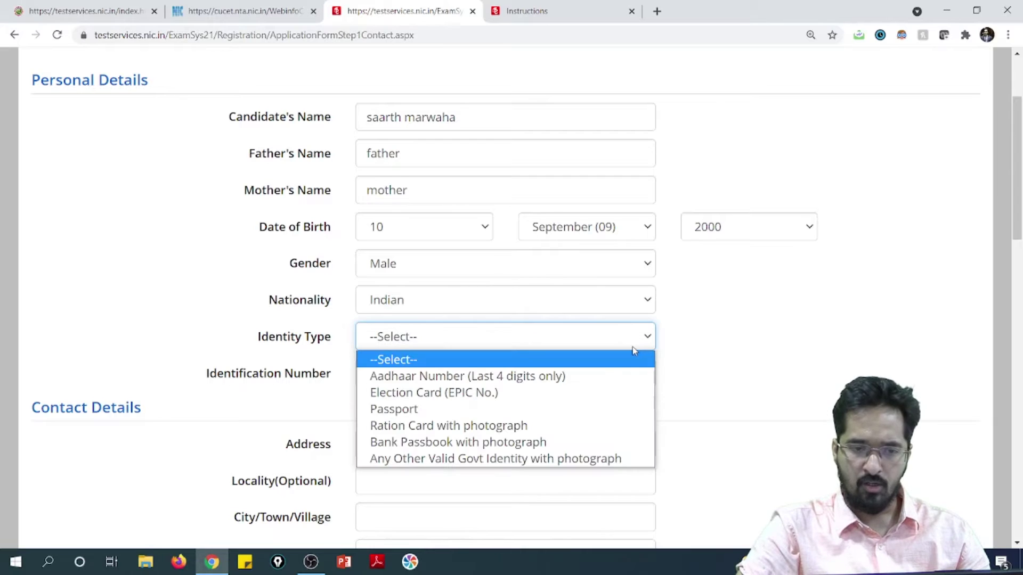
pyautogui.click(586, 378)
pyautogui.click(549, 340)
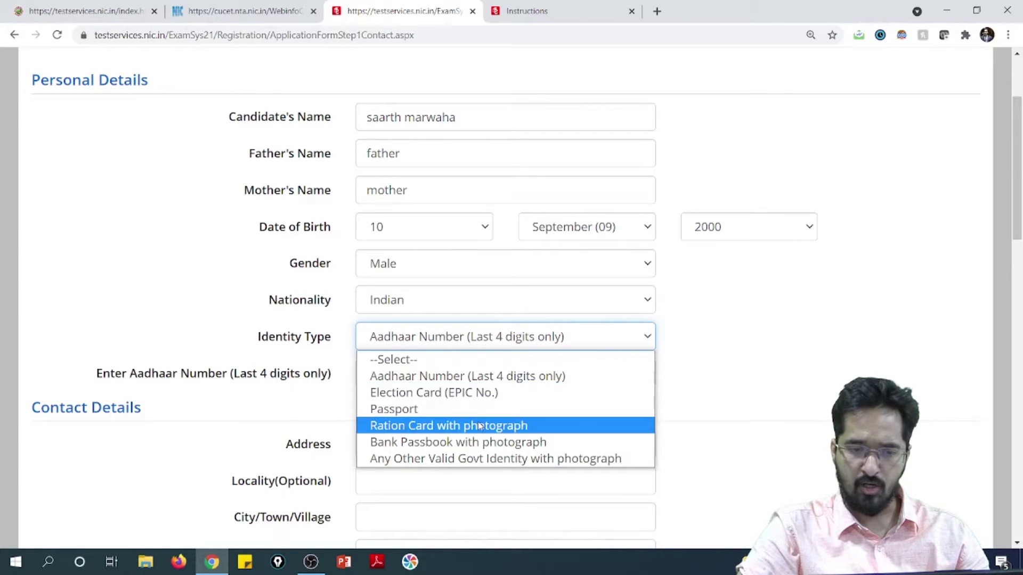
pyautogui.click(778, 372)
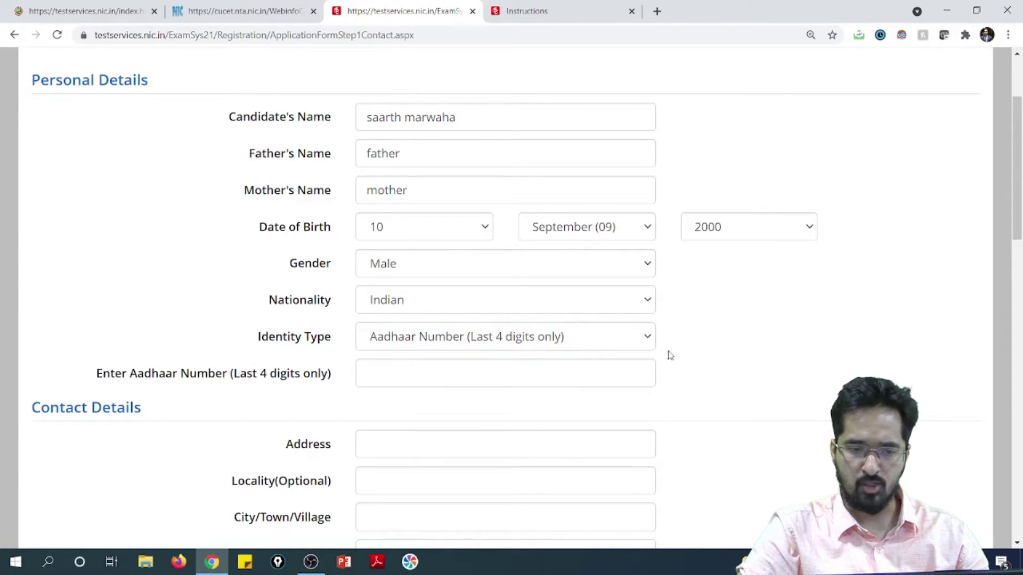
pyautogui.click(566, 377)
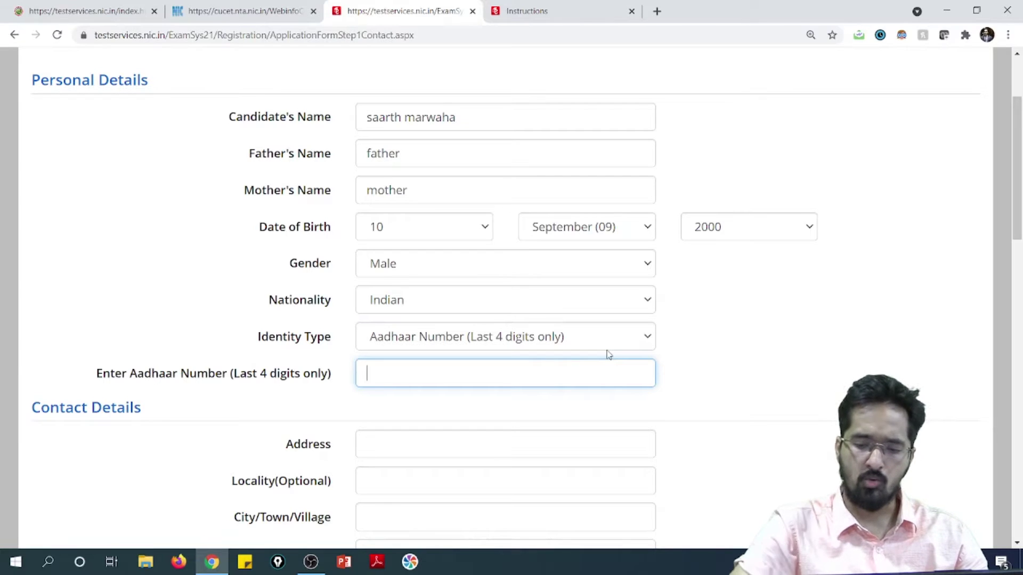
pyautogui.write('4569')
pyautogui.click(708, 356)
pyautogui.scroll(-1, 579, 327)
pyautogui.scroll(-1, 463, 369)
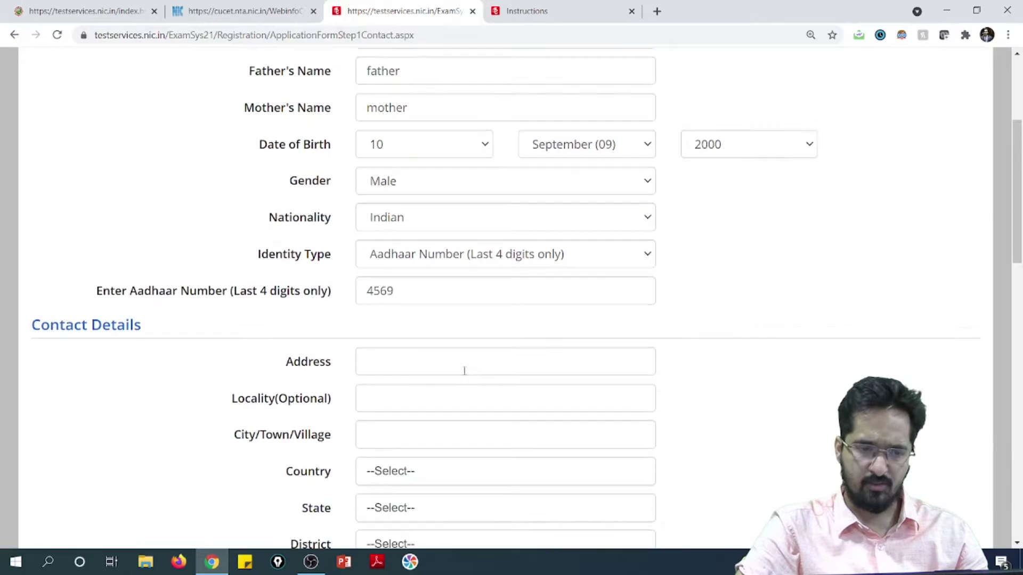
# Enter the candidate's postal address and city in Contact Details.
pyautogui.click(442, 320)
pyautogui.write('Hnkjod')
pyautogui.press('BackSpace')
pyautogui.press('BackSpace')
pyautogui.press('BackSpace')
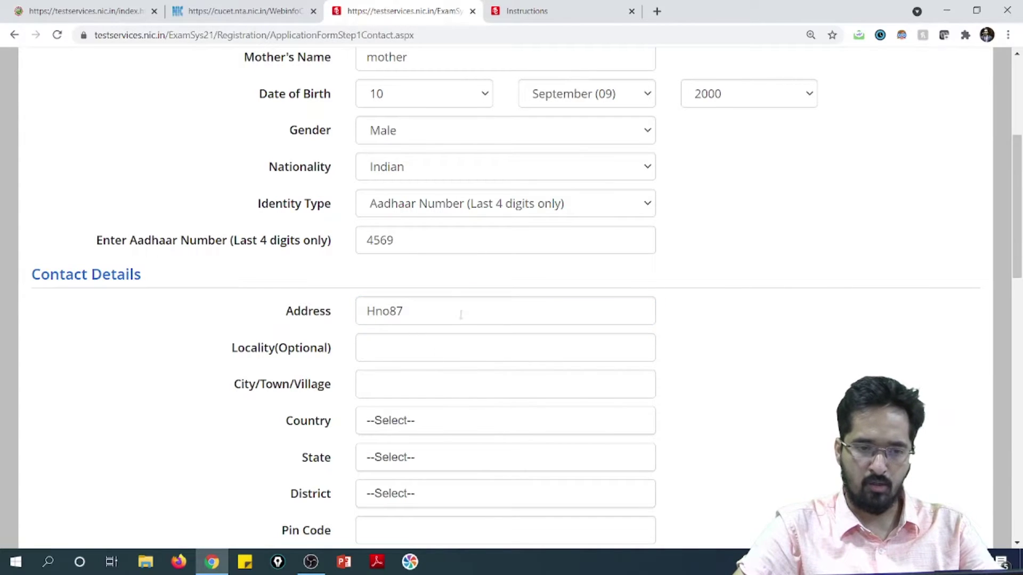
pyautogui.write('wertyop')
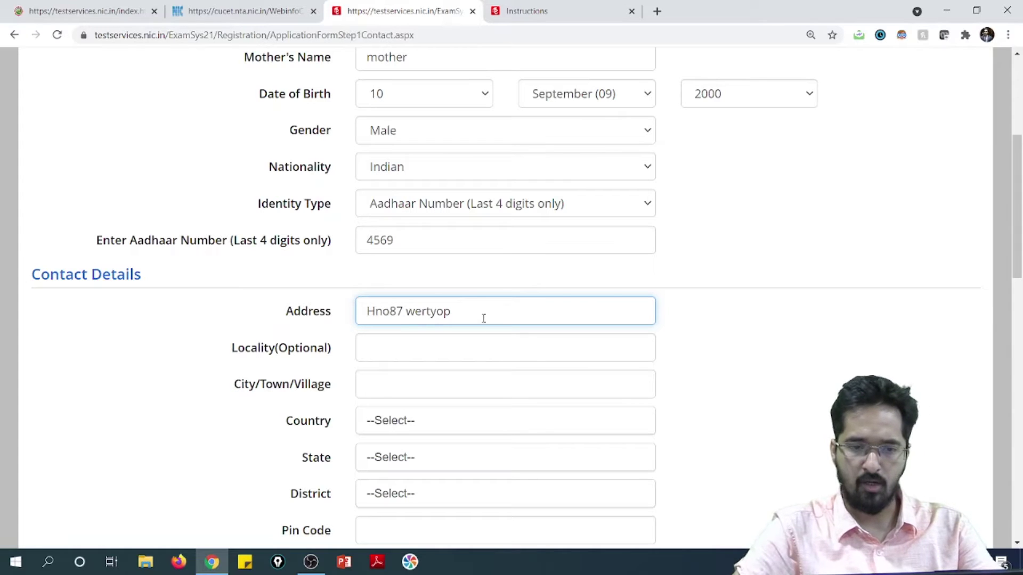
pyautogui.write(' colony')
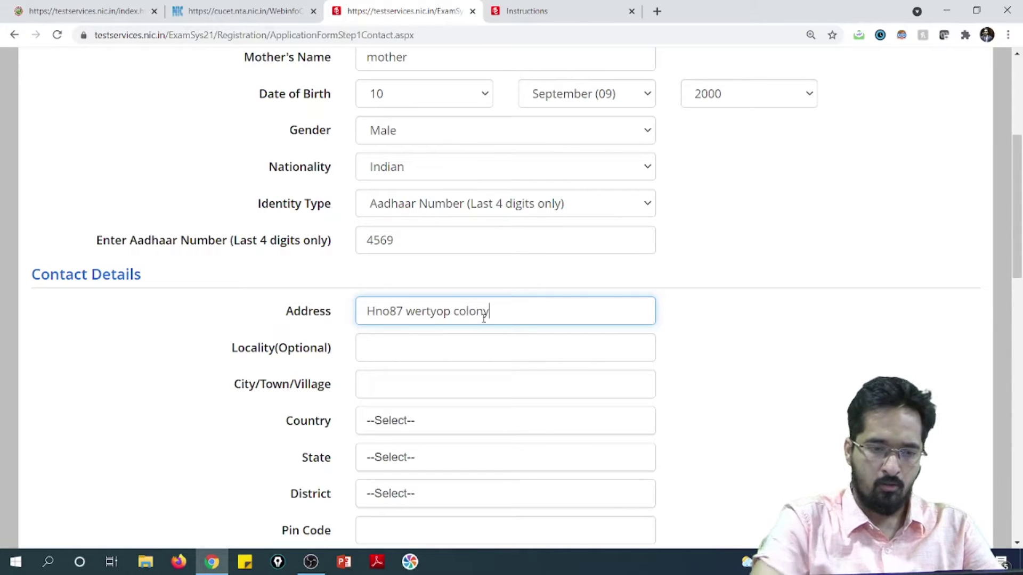
pyautogui.scroll(-1, 501, 357)
pyautogui.click(469, 319)
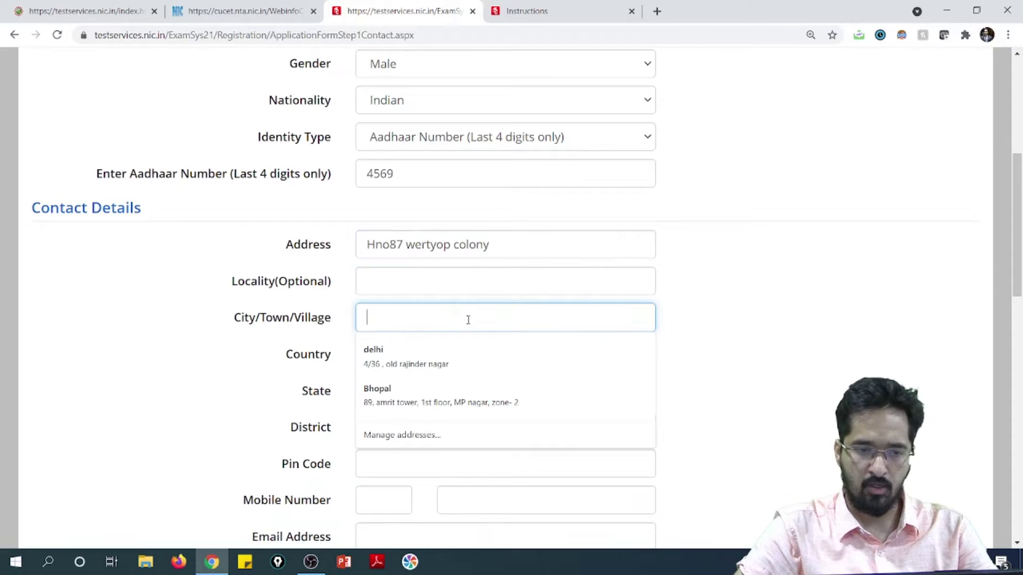
pyautogui.write('bhopal')
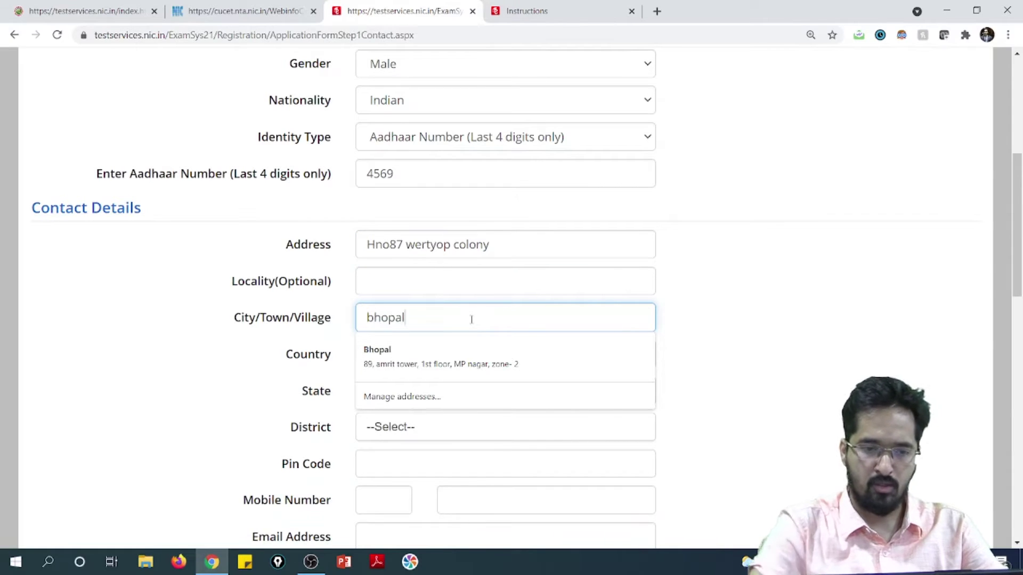
pyautogui.click(749, 310)
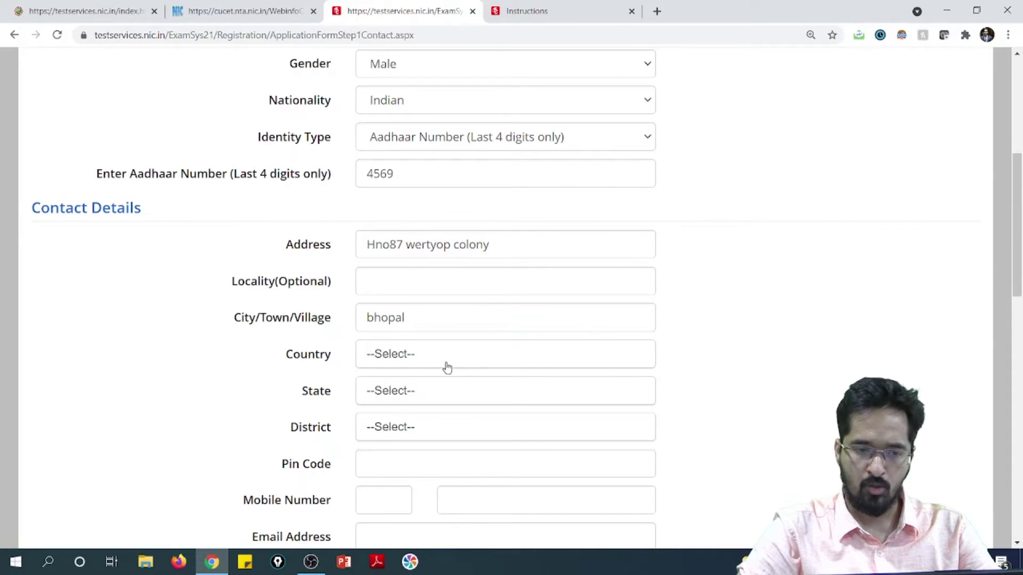
# Set the country to India, state to BIHAR and district to ARARIA.
pyautogui.click(626, 356)
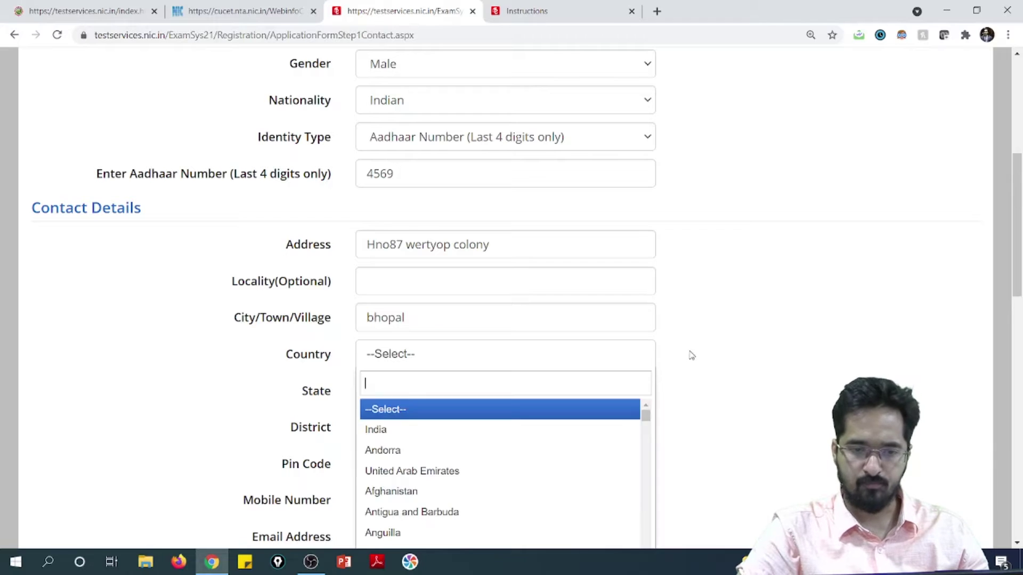
pyautogui.scroll(-1, 466, 379)
pyautogui.click(433, 296)
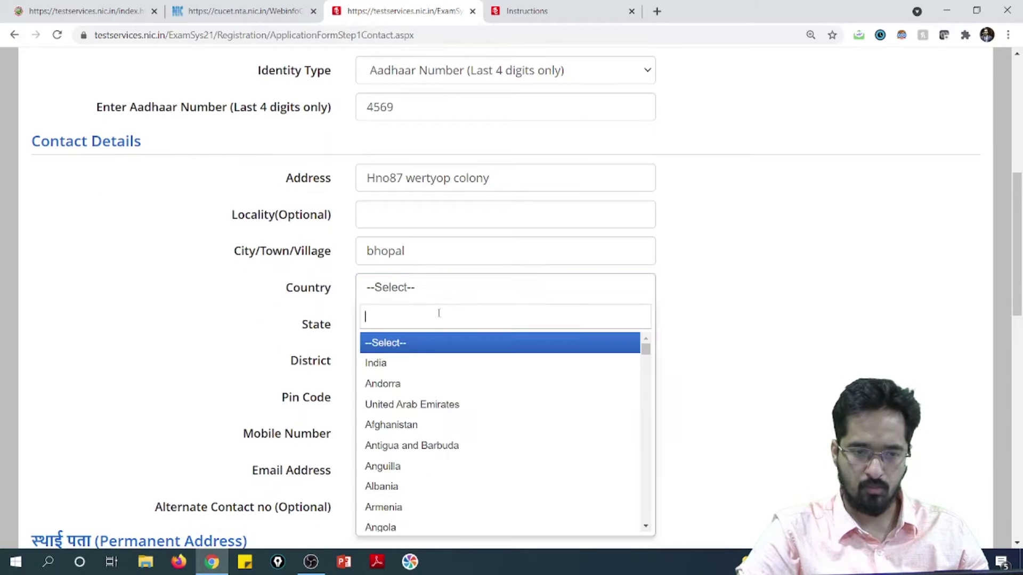
pyautogui.click(407, 364)
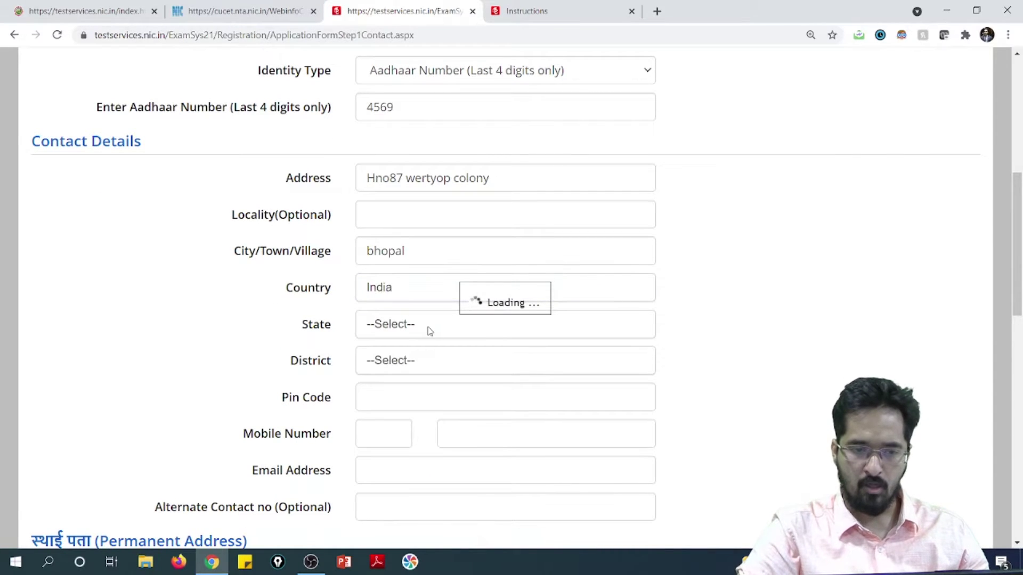
pyautogui.click(431, 331)
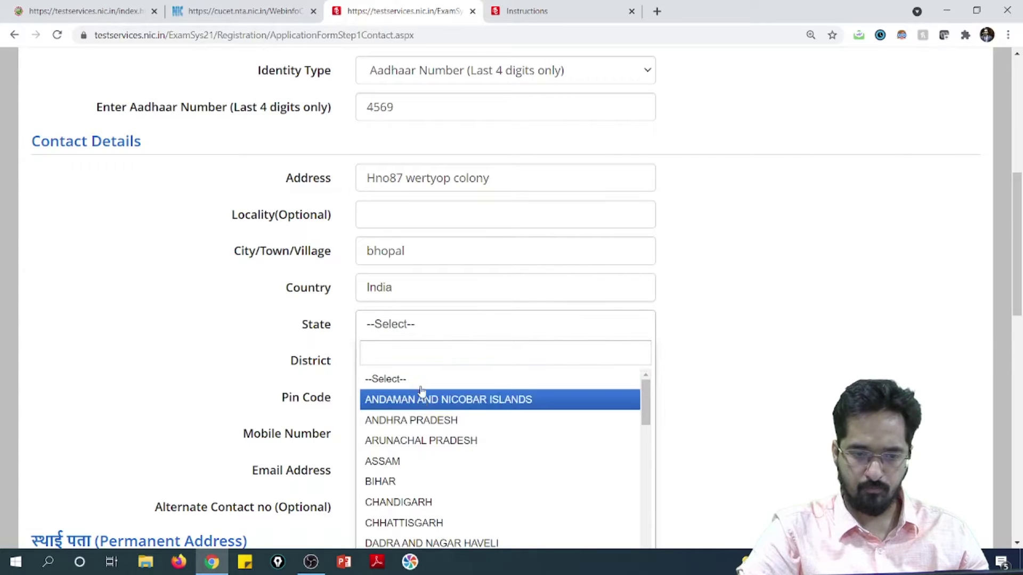
pyautogui.click(414, 482)
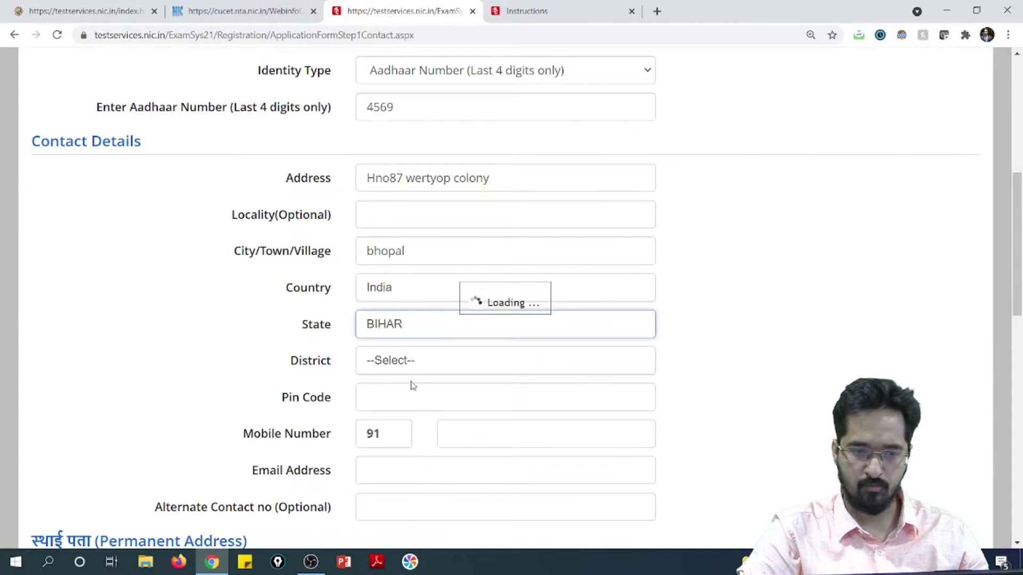
pyautogui.click(416, 362)
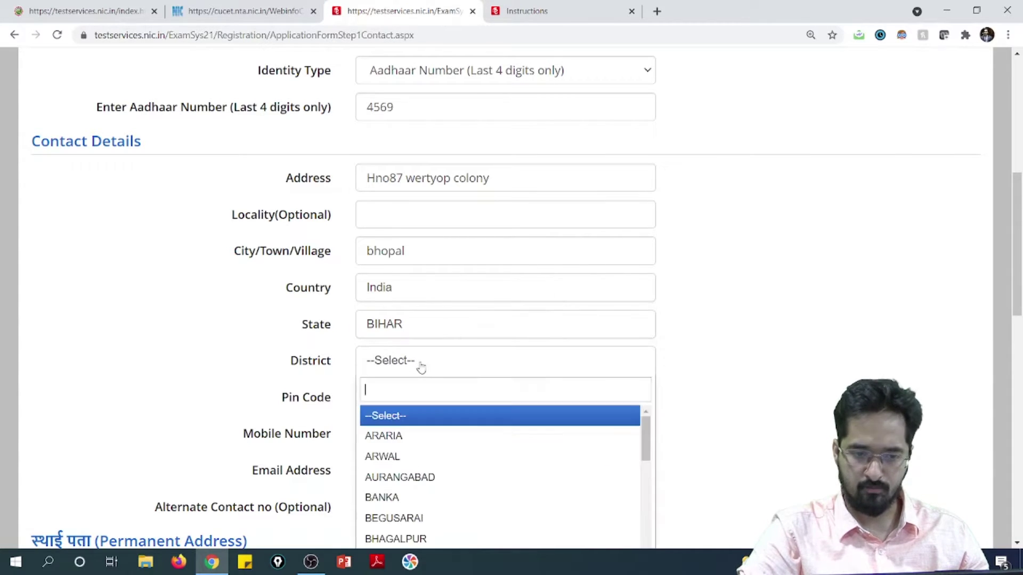
pyautogui.click(411, 436)
# Enter the pin code, completing it from the autofill suggestion.
pyautogui.click(419, 404)
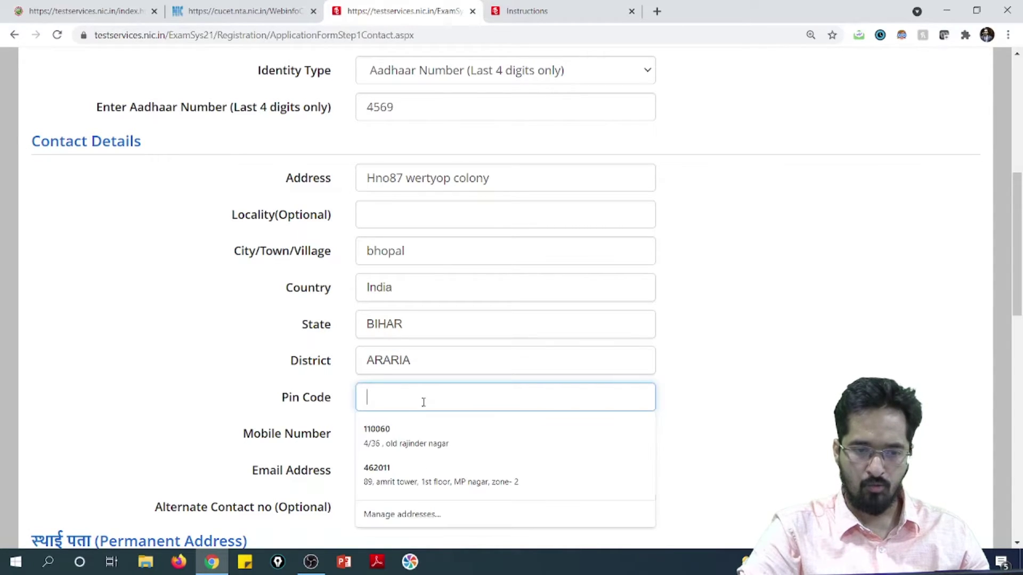
pyautogui.write('462011')
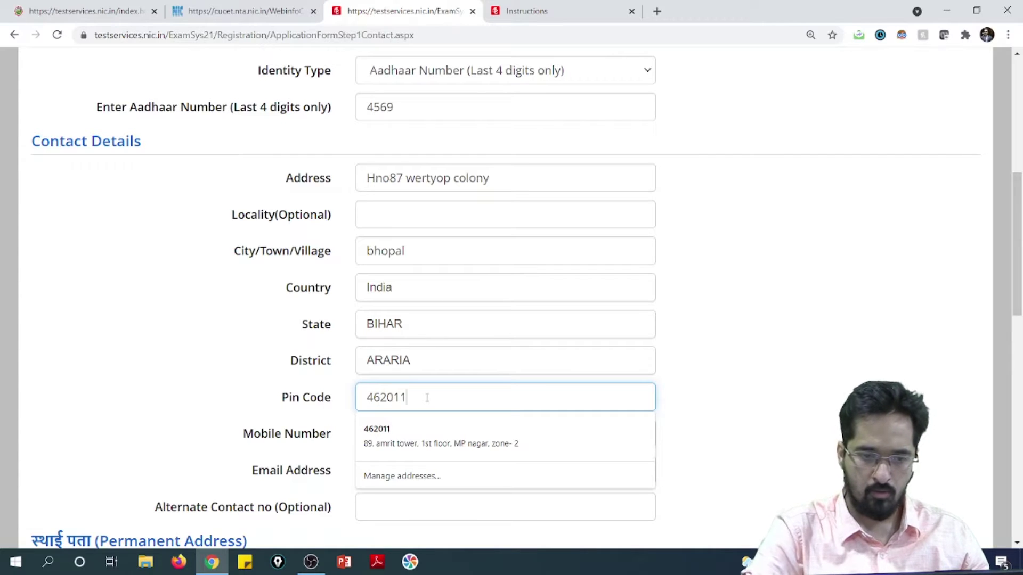
pyautogui.click(767, 346)
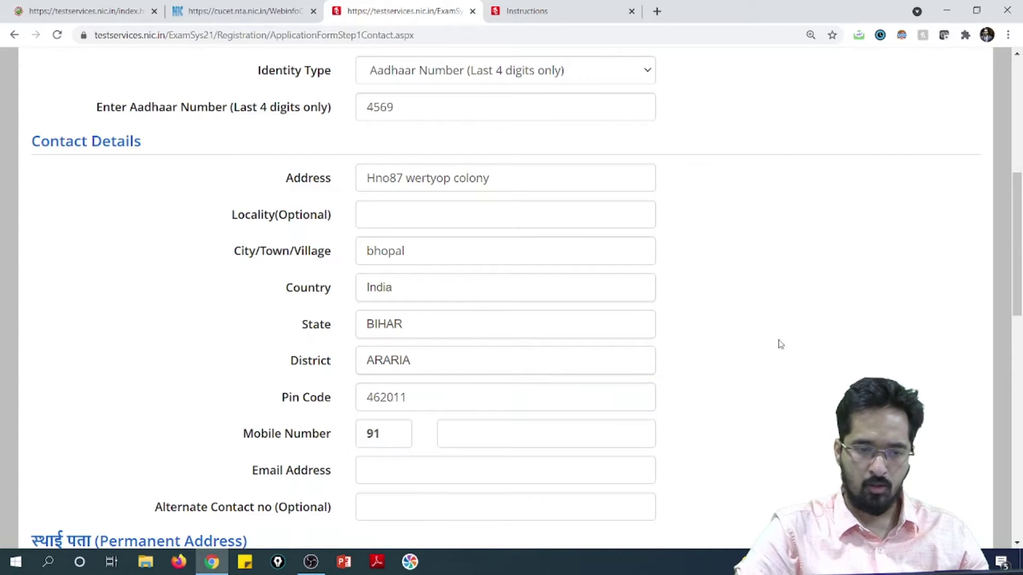
pyautogui.scroll(-2, 565, 351)
# Enter the candidate's mobile number and e-mail address in Contact Details.
pyautogui.click(502, 303)
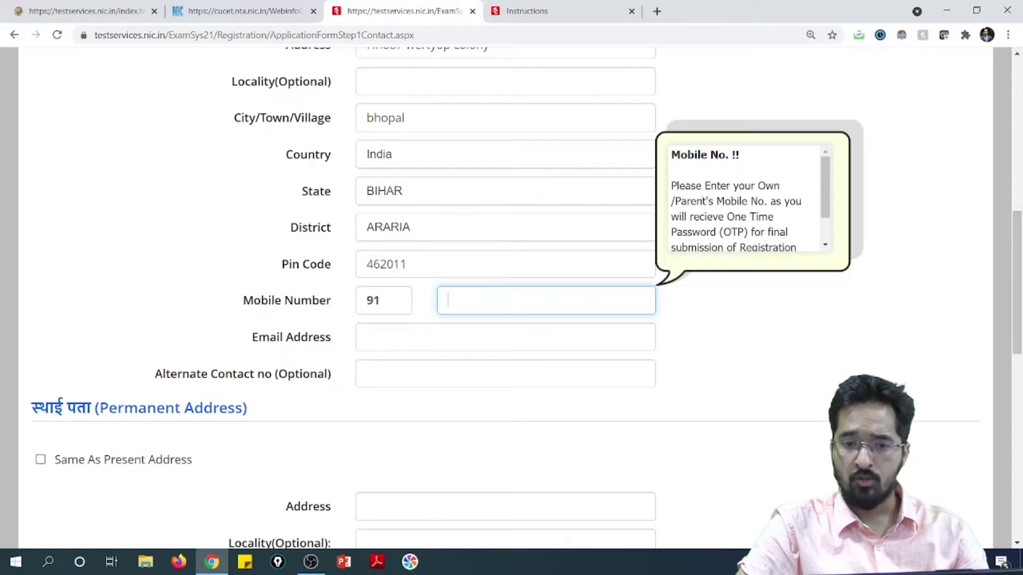
pyautogui.moveTo(821, 186); pyautogui.dragTo(822, 210)
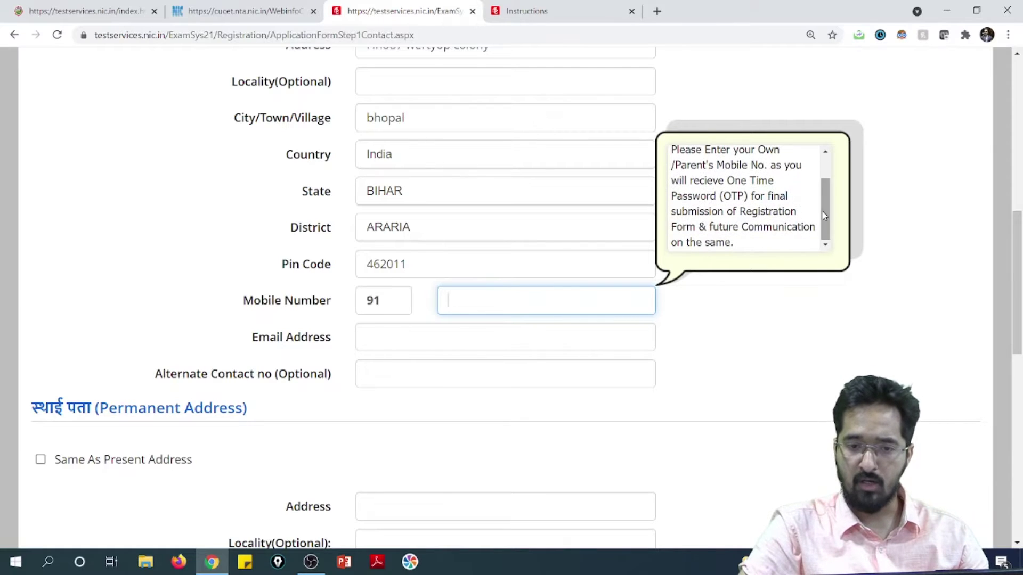
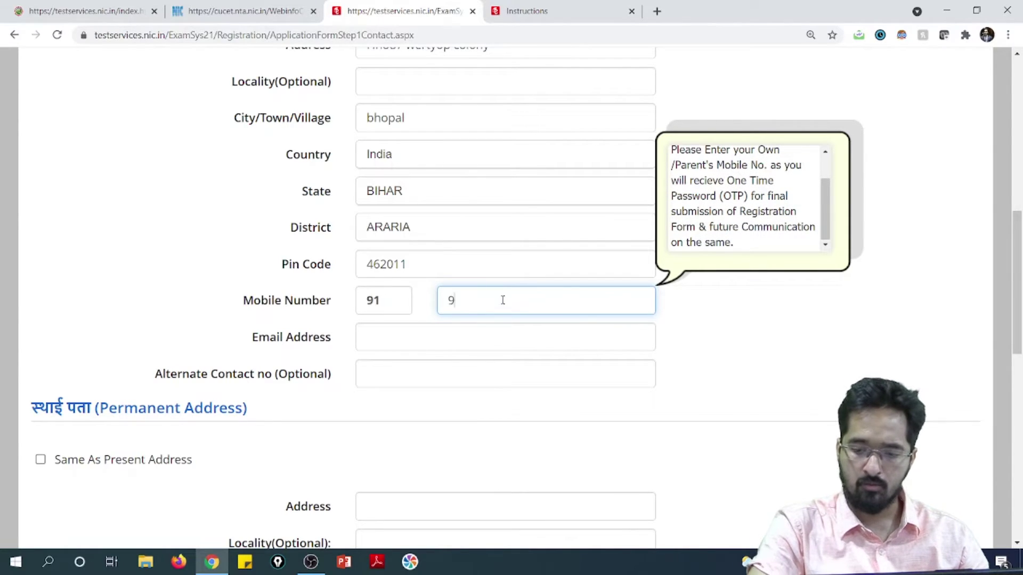
pyautogui.click(477, 340)
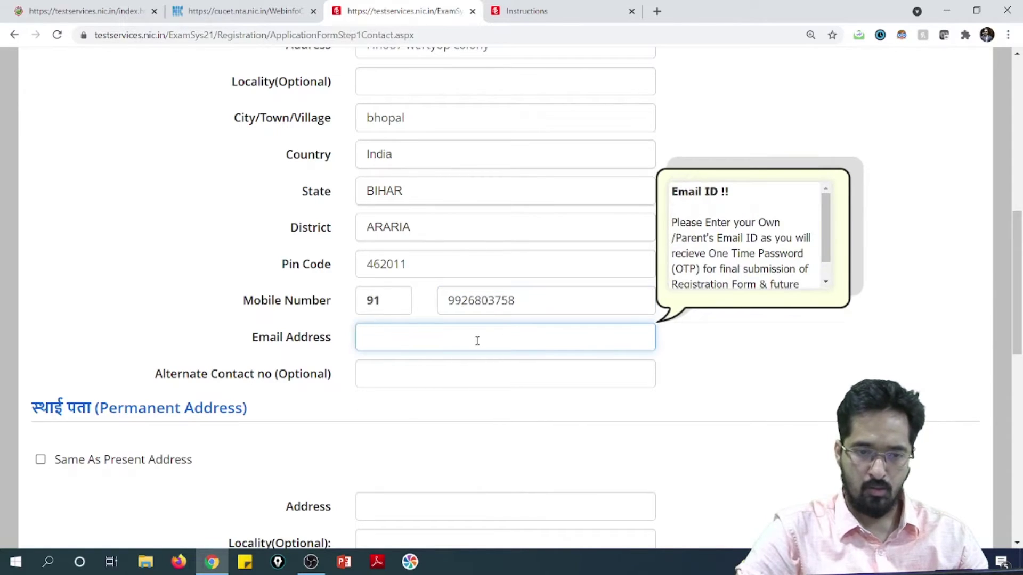
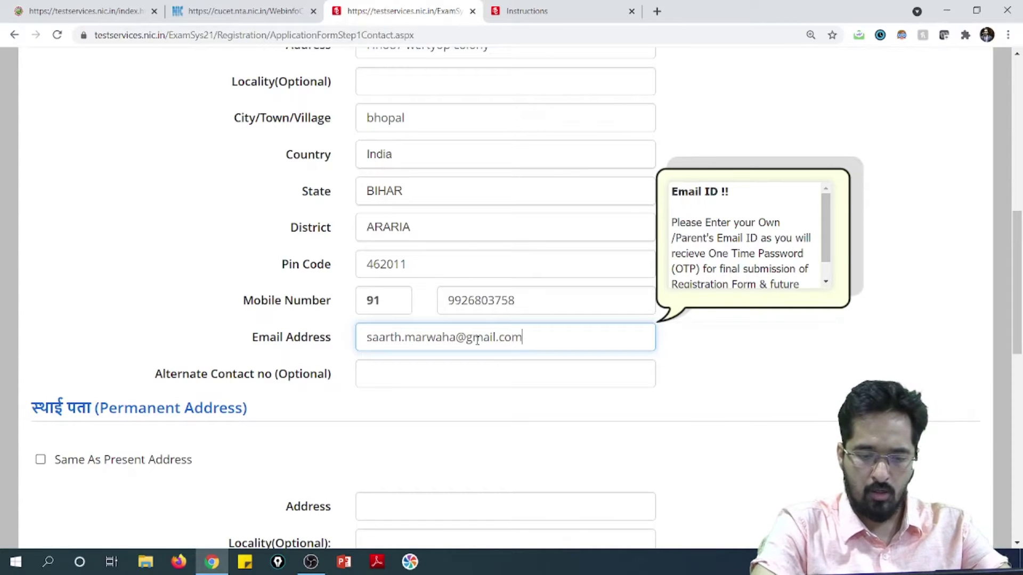
pyautogui.click(753, 393)
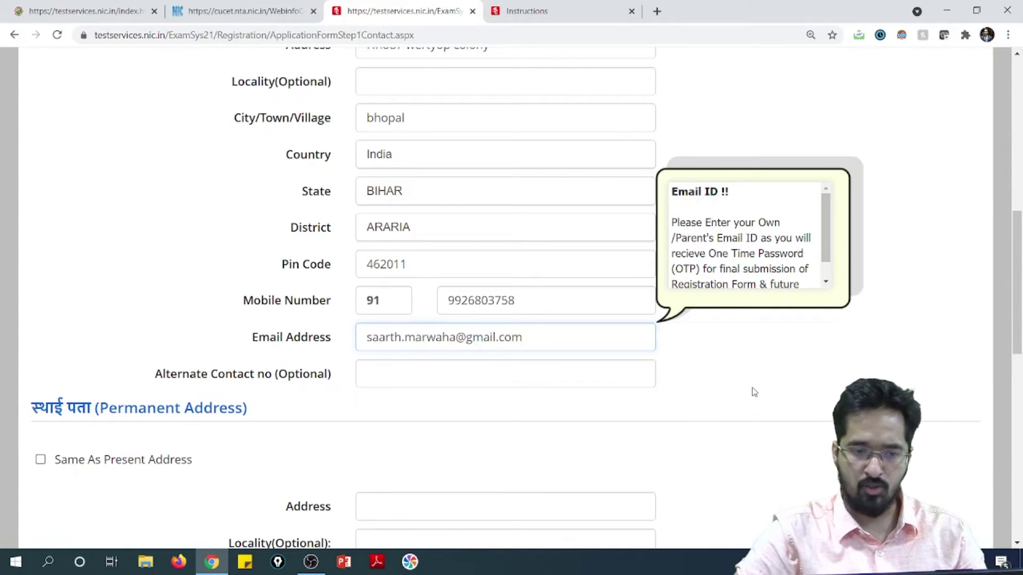
pyautogui.click(553, 372)
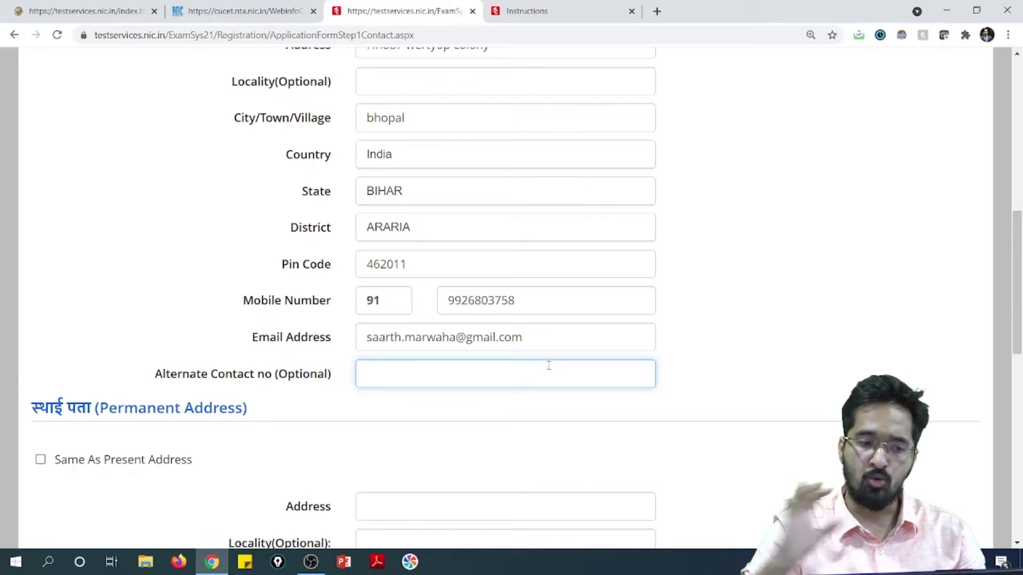
# Tick 'Same As Present Address' so the permanent address copies the present one.
pyautogui.scroll(-1, 56, 383)
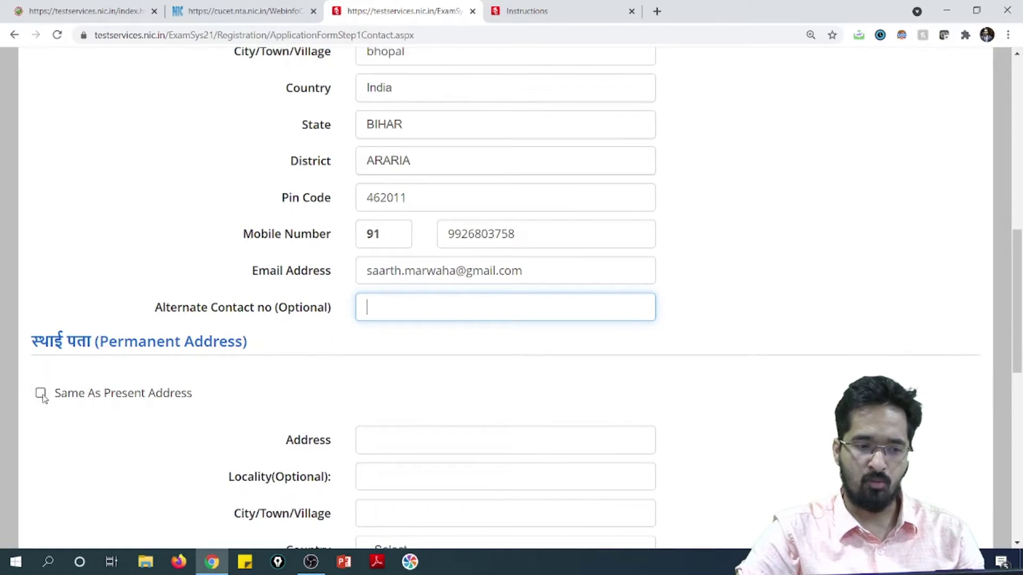
pyautogui.click(41, 394)
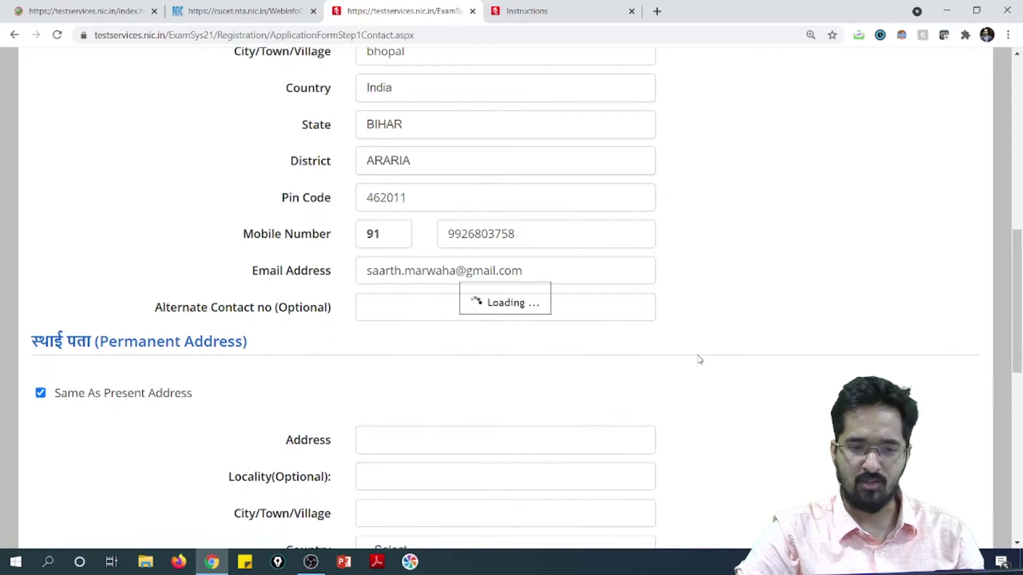
pyautogui.scroll(-4, 700, 360)
pyautogui.scroll(1, 695, 352)
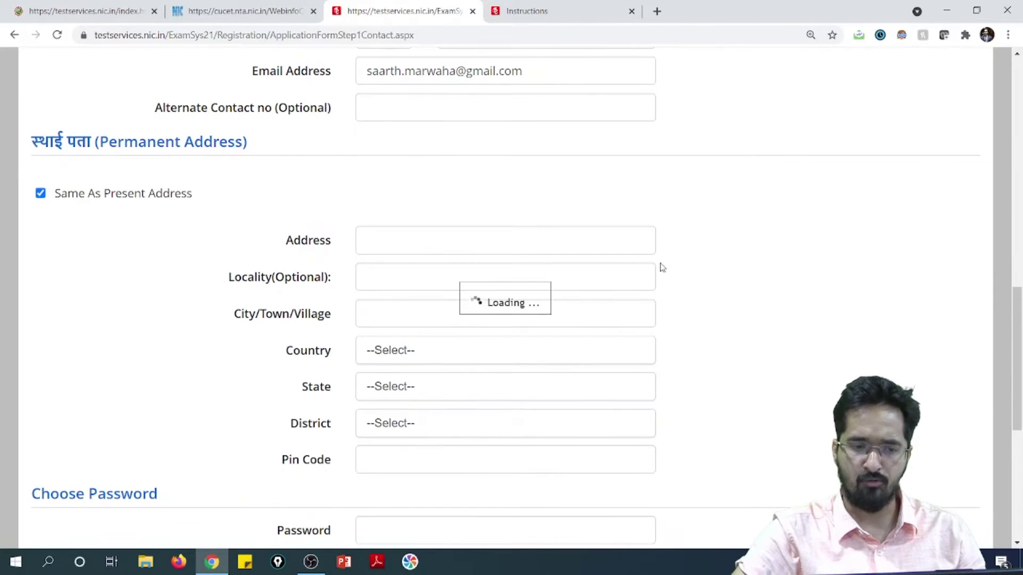
pyautogui.scroll(-2, 634, 287)
pyautogui.scroll(-1, 604, 305)
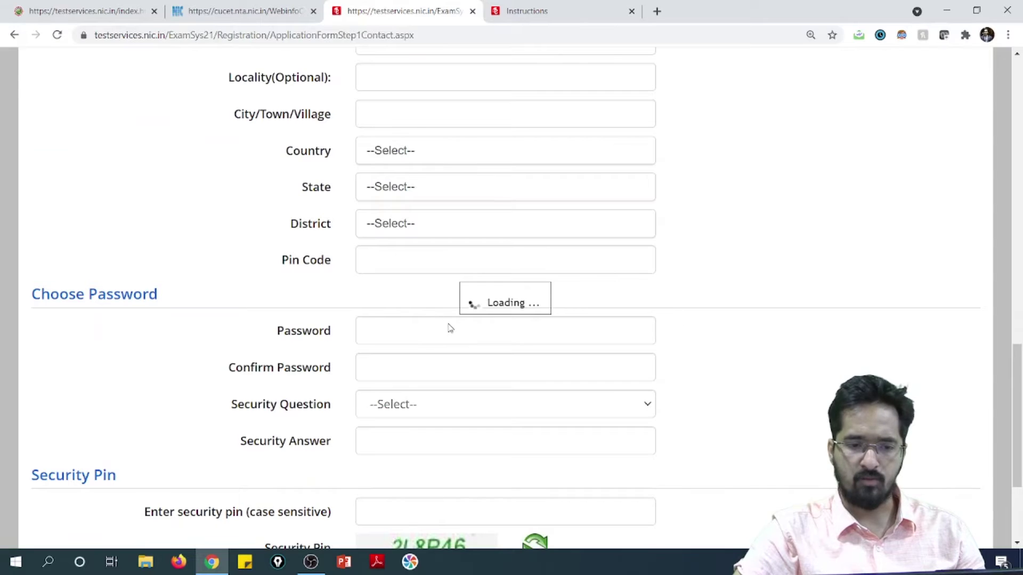
pyautogui.scroll(14, 741, 291)
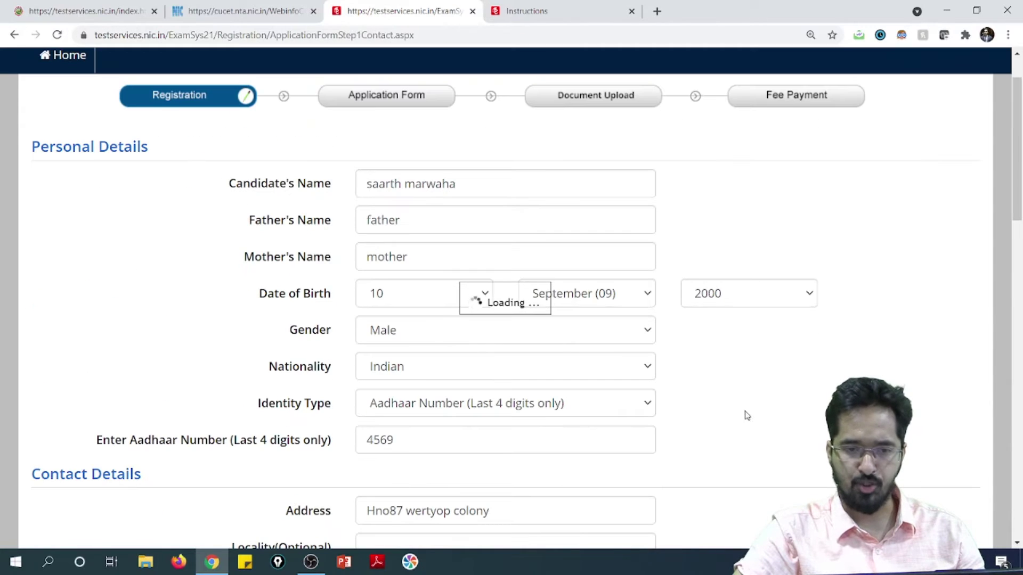
pyautogui.scroll(-4, 692, 394)
pyautogui.scroll(-8, 533, 373)
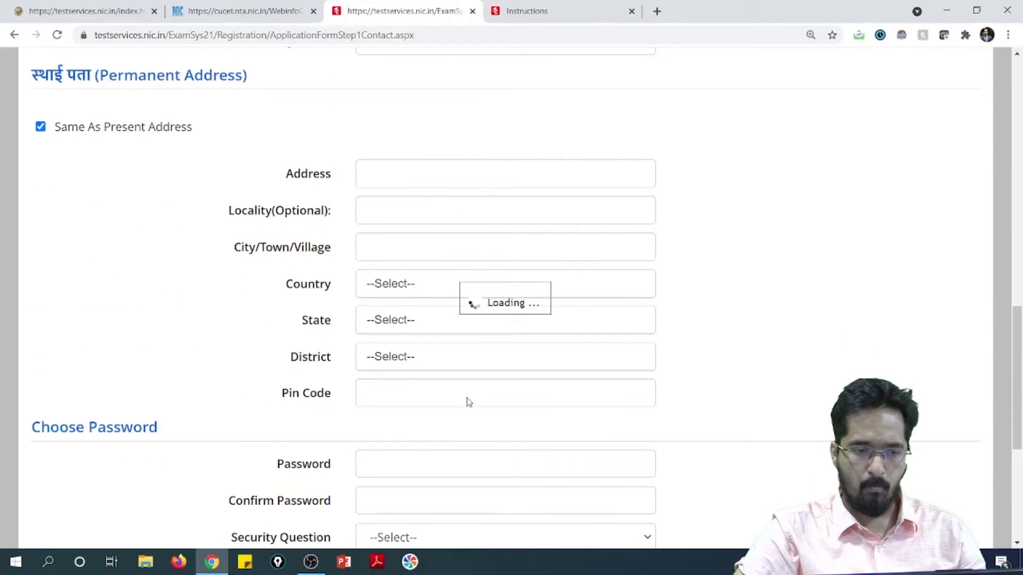
pyautogui.scroll(-2, 411, 361)
pyautogui.click(421, 350)
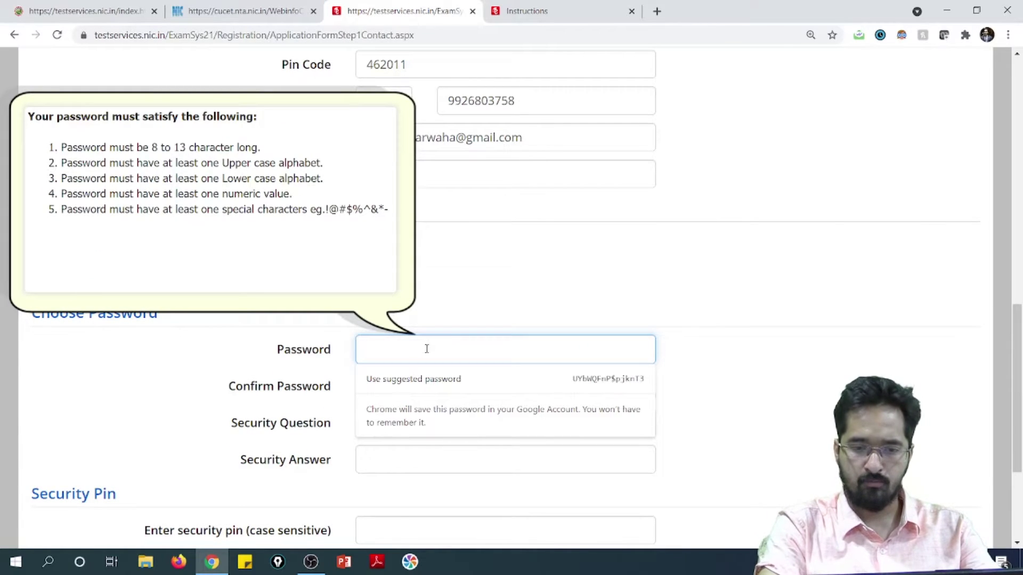
# Enter the account password in both the Password and Confirm Password fields.
pyautogui.write('••••••')
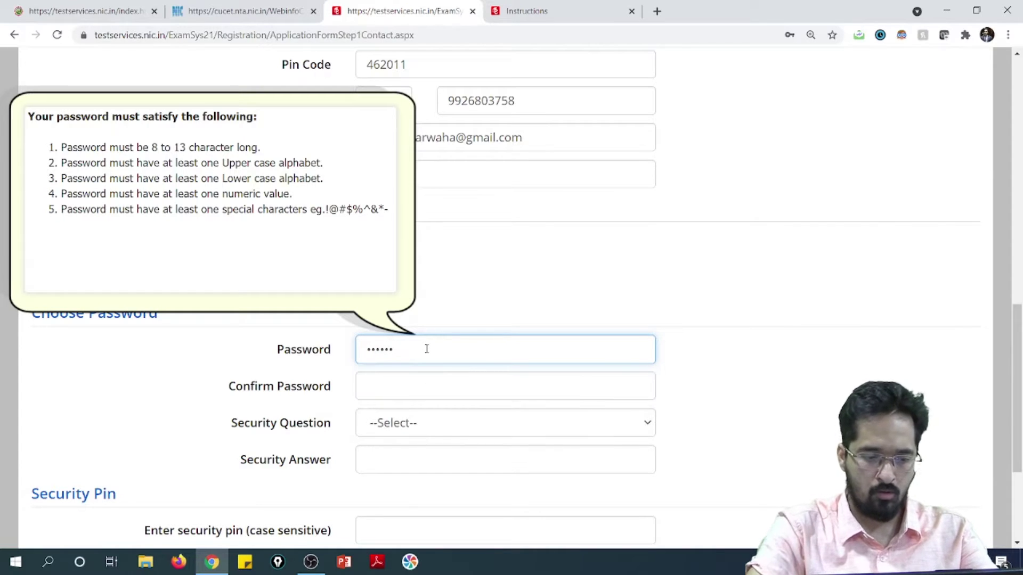
pyautogui.write('••••')
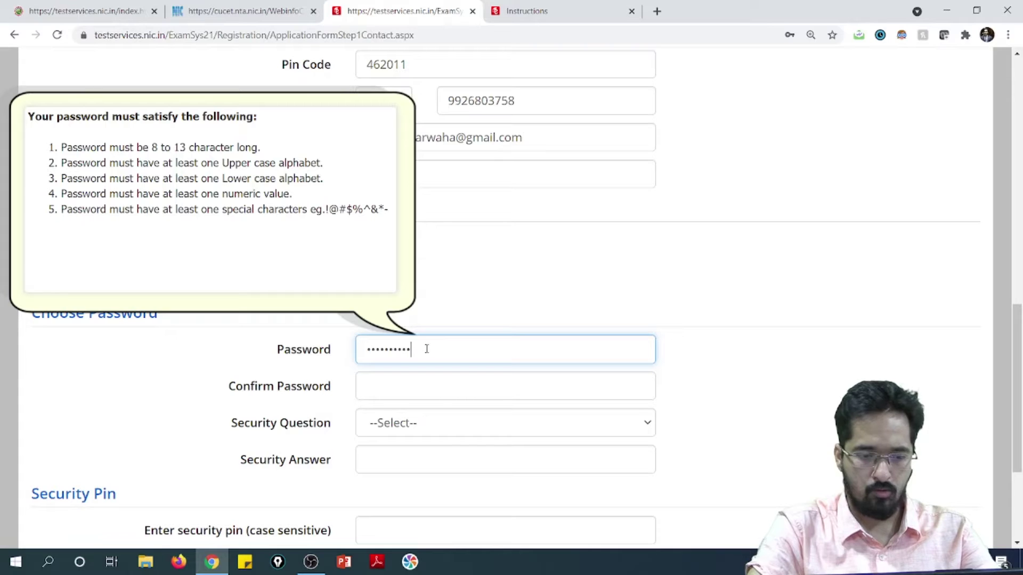
pyautogui.click(443, 388)
pyautogui.write('••••••••••')
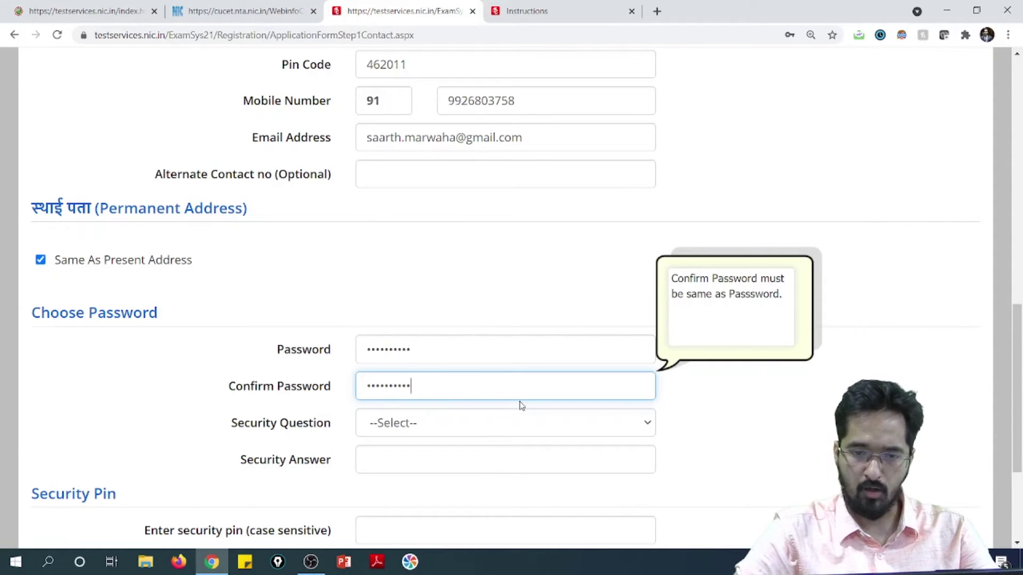
pyautogui.click(726, 438)
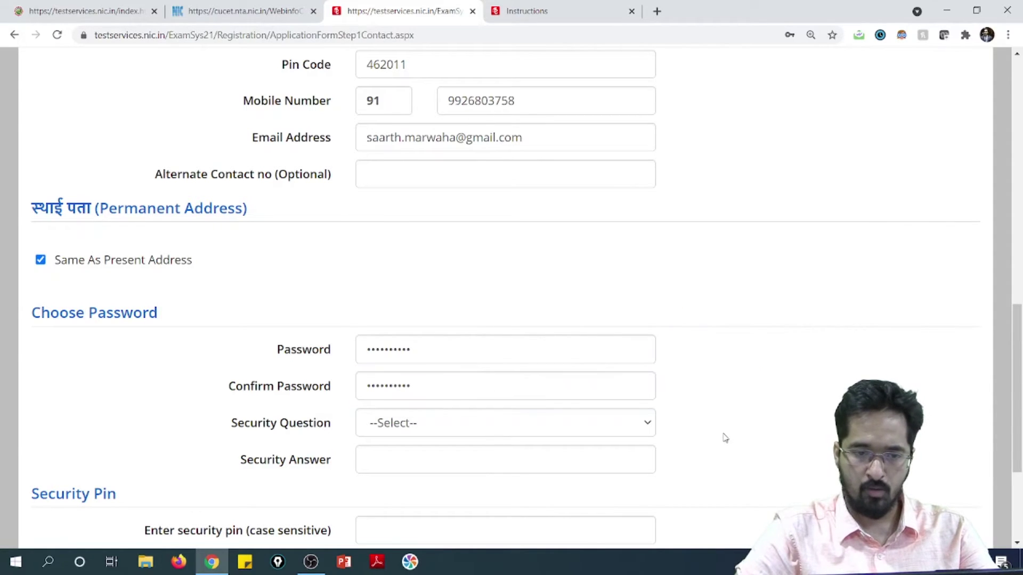
pyautogui.click(580, 424)
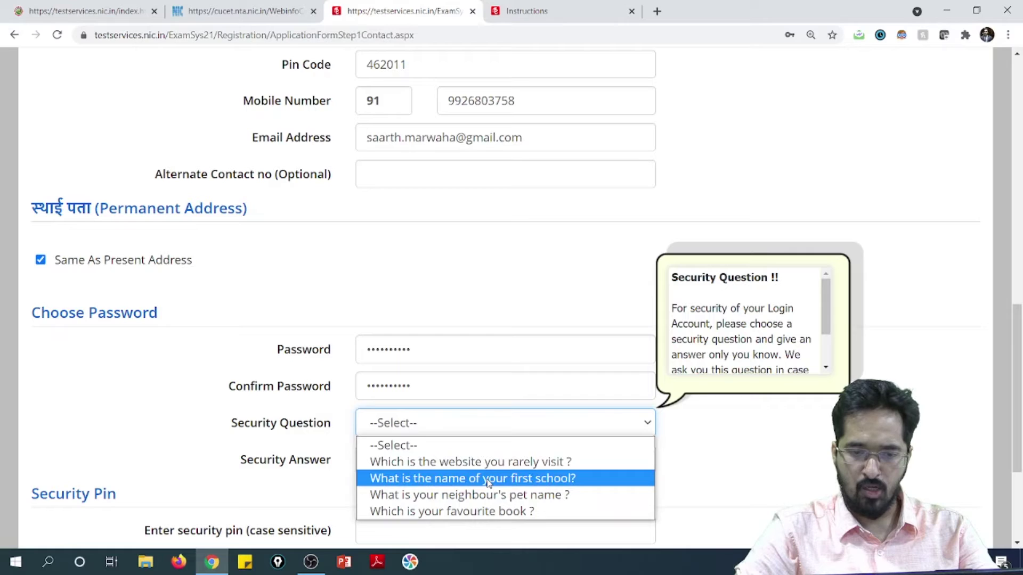
# Choose 'What is the name of your first school?' and type the security answer.
pyautogui.click(488, 481)
pyautogui.click(461, 464)
pyautogui.write('abc')
pyautogui.click(770, 427)
# Enter the captcha code shown into the security pin box.
pyautogui.scroll(-1, 479, 437)
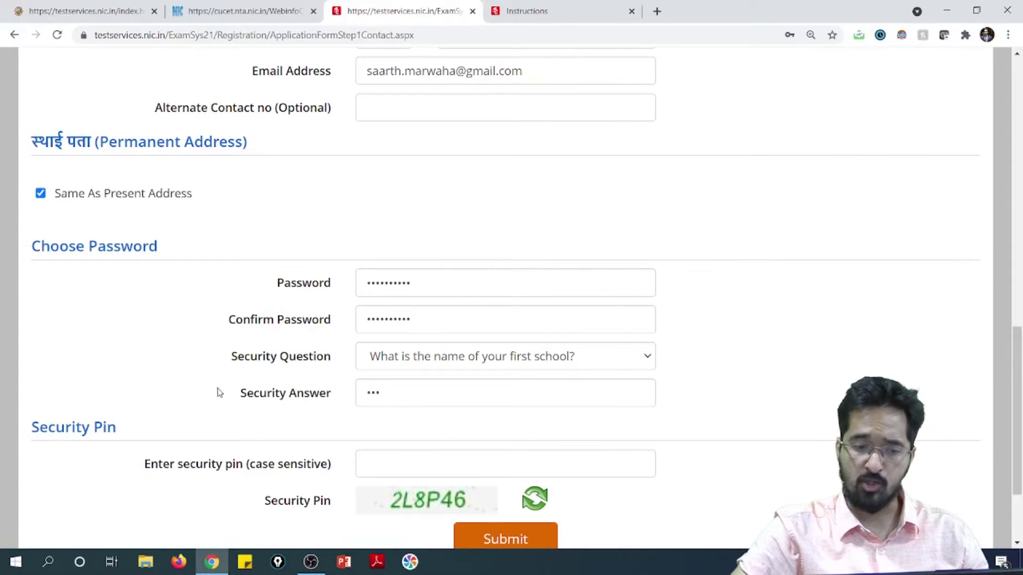
pyautogui.scroll(-1, 243, 415)
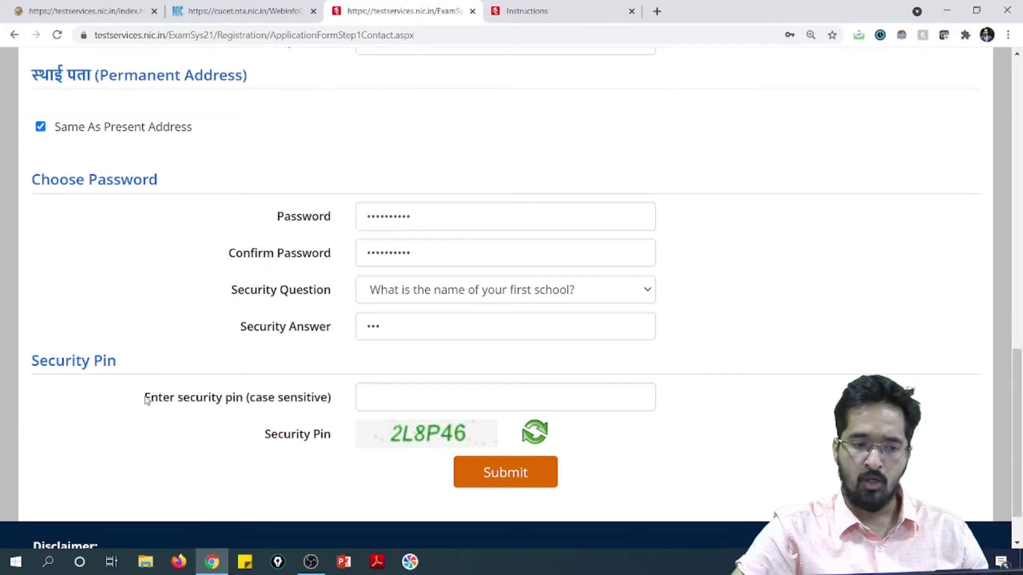
pyautogui.moveTo(147, 400); pyautogui.dragTo(284, 401)
pyautogui.click(269, 426)
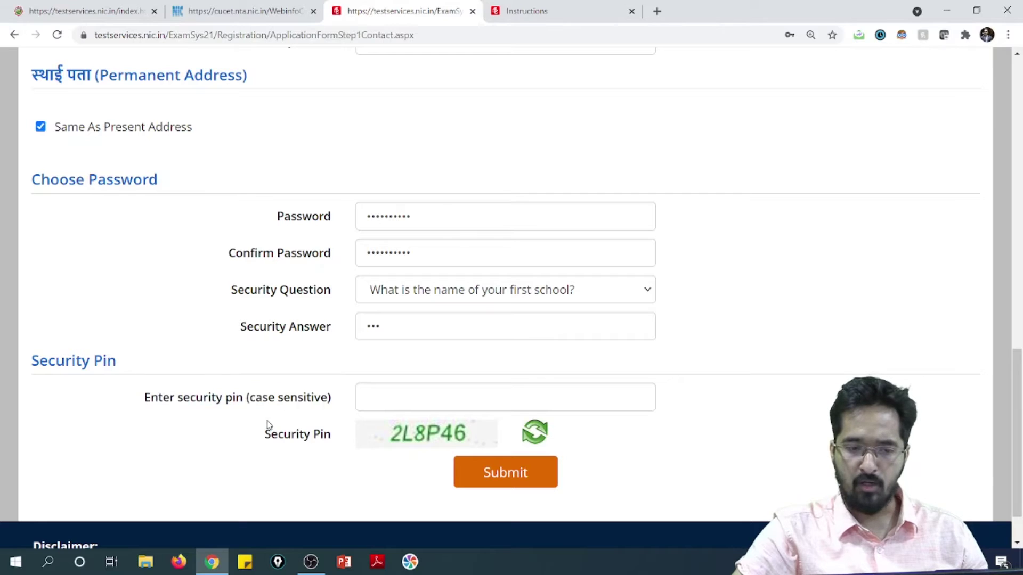
pyautogui.click(401, 406)
pyautogui.write('2')
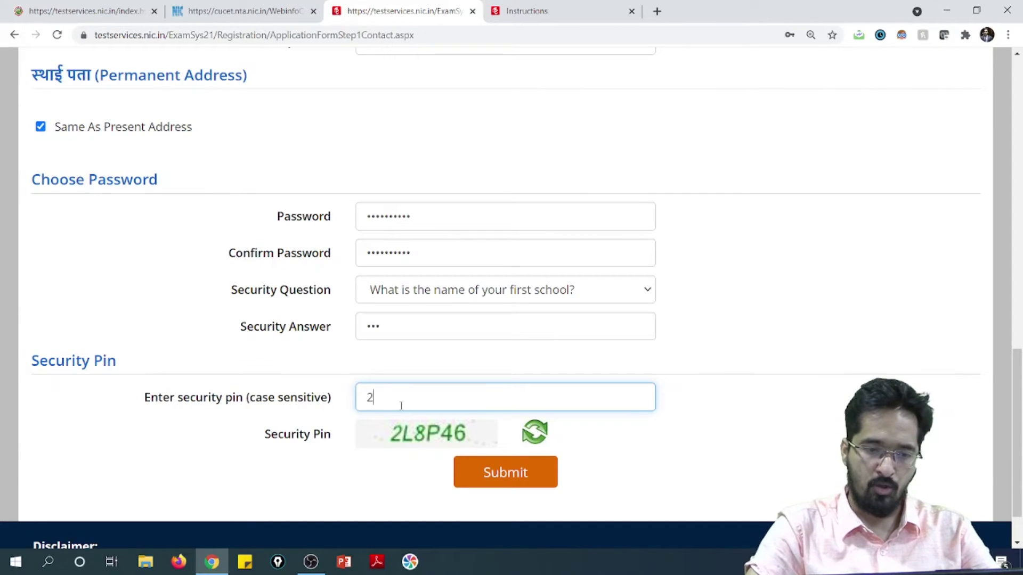
pyautogui.write('L8P')
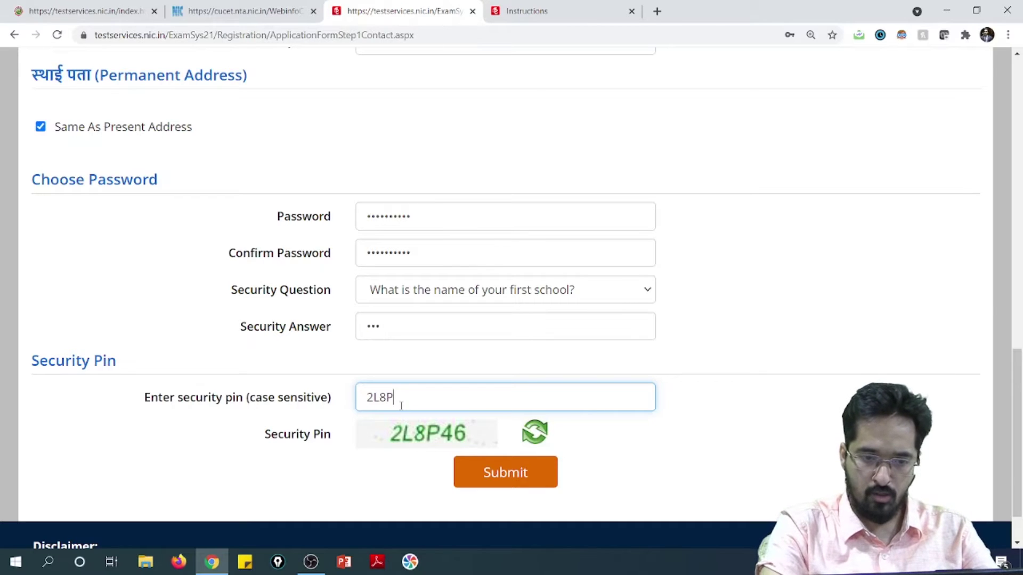
pyautogui.write('46')
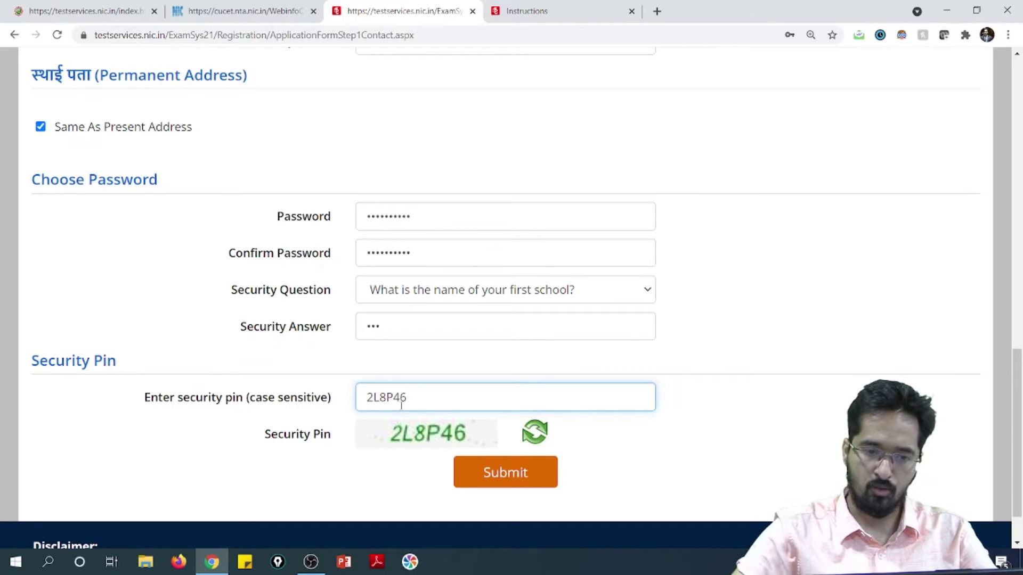
pyautogui.click(500, 476)
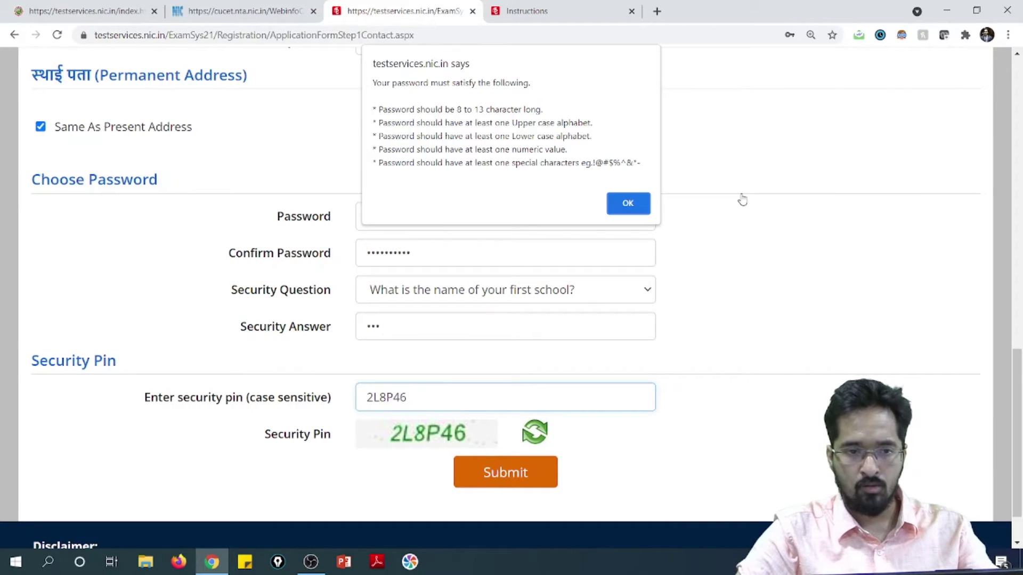
pyautogui.click(628, 204)
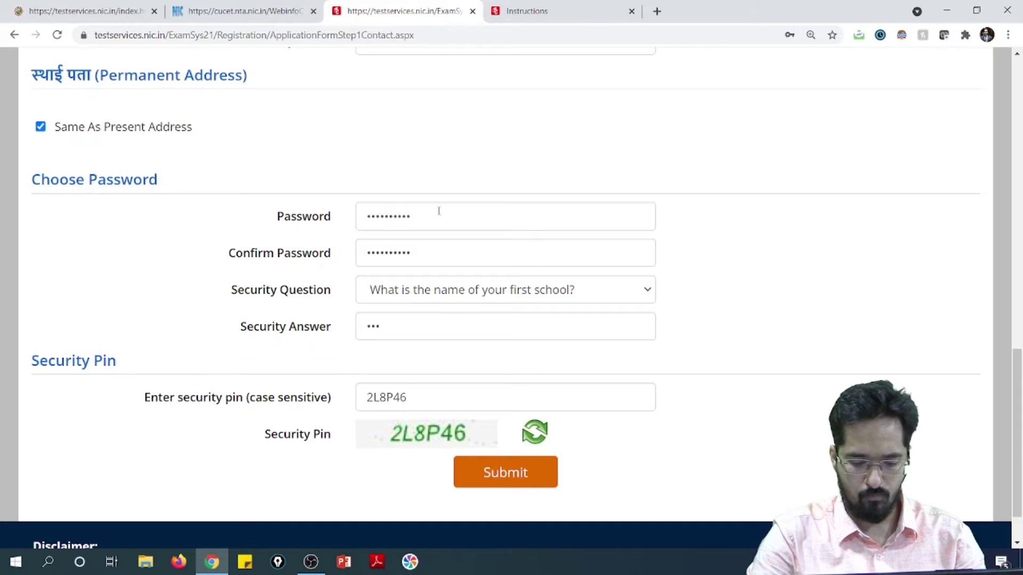
# Replace the Password field contents with a new password that meets the strength rules.
pyautogui.moveTo(442, 218); pyautogui.dragTo(353, 217)
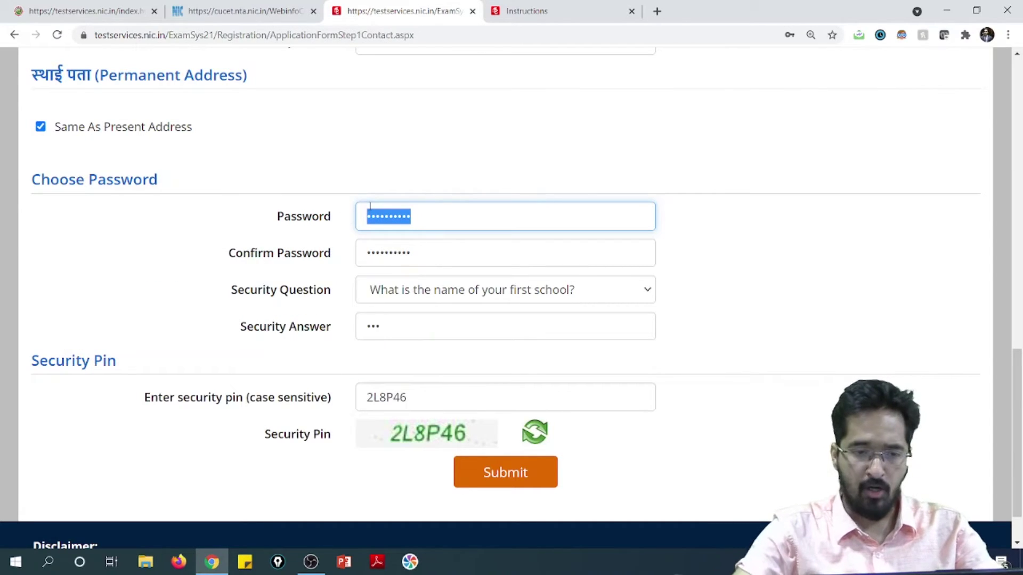
pyautogui.write('•••••')
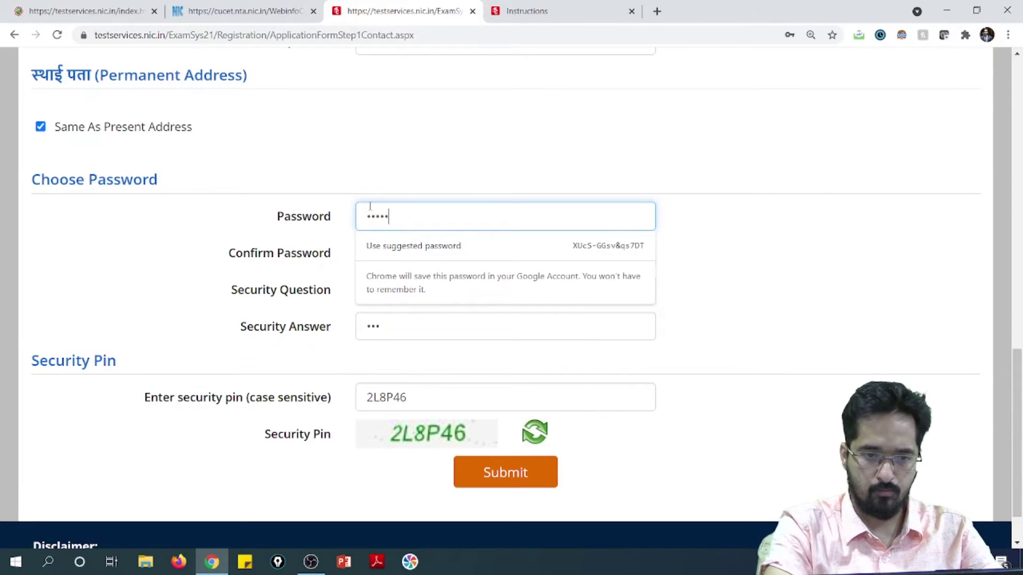
pyautogui.press('BackSpace')
pyautogui.press('BackSpace')
pyautogui.press('BackSpace')
pyautogui.write('•••••••')
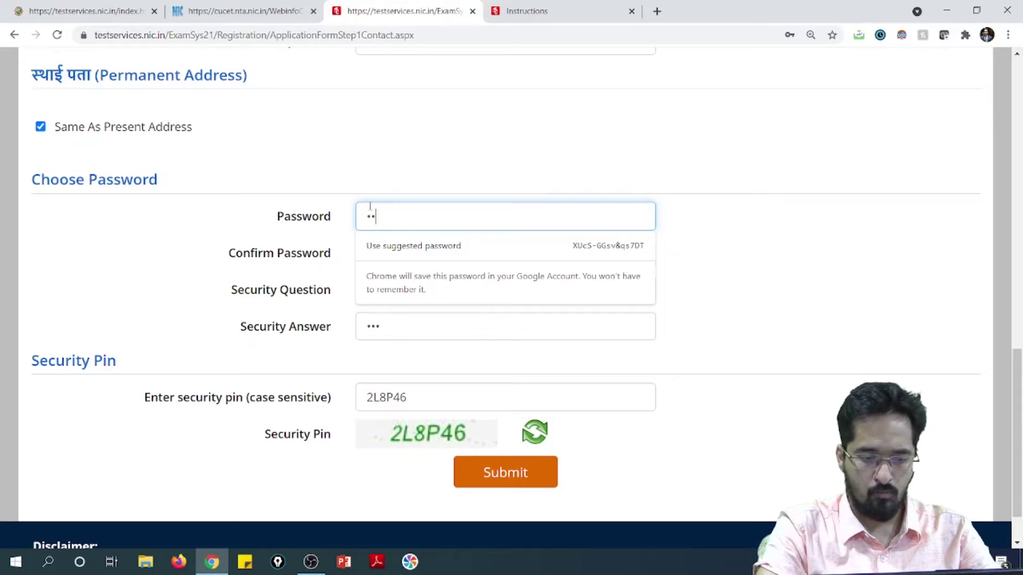
pyautogui.write('•')
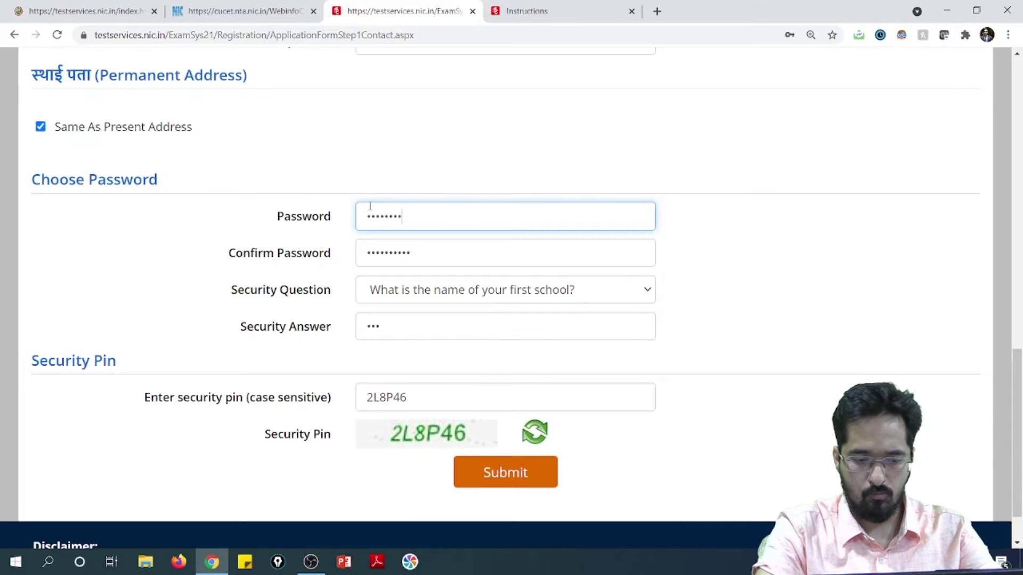
pyautogui.write('•••')
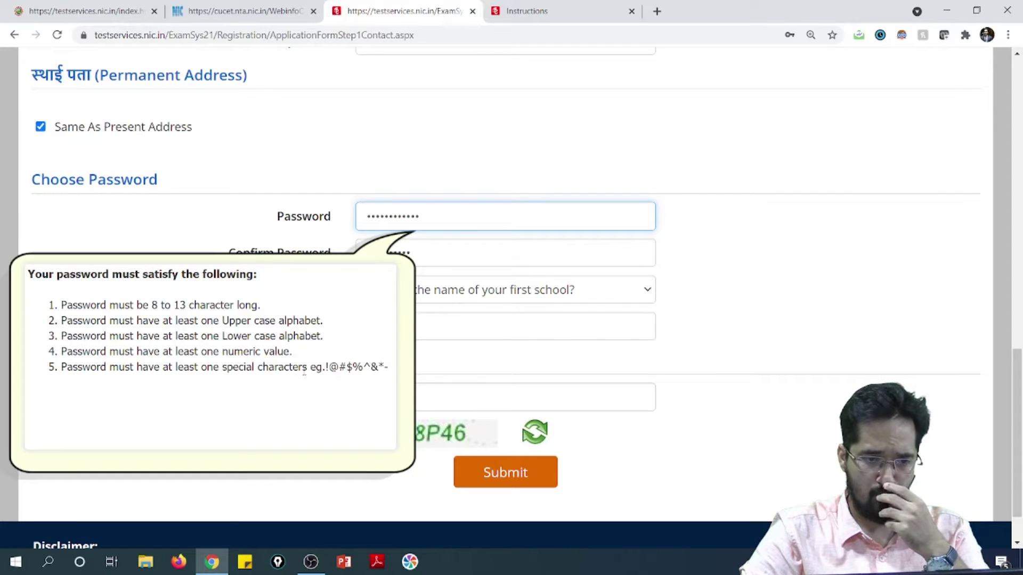
pyautogui.doubleClick(430, 220)
pyautogui.press('BackSpace')
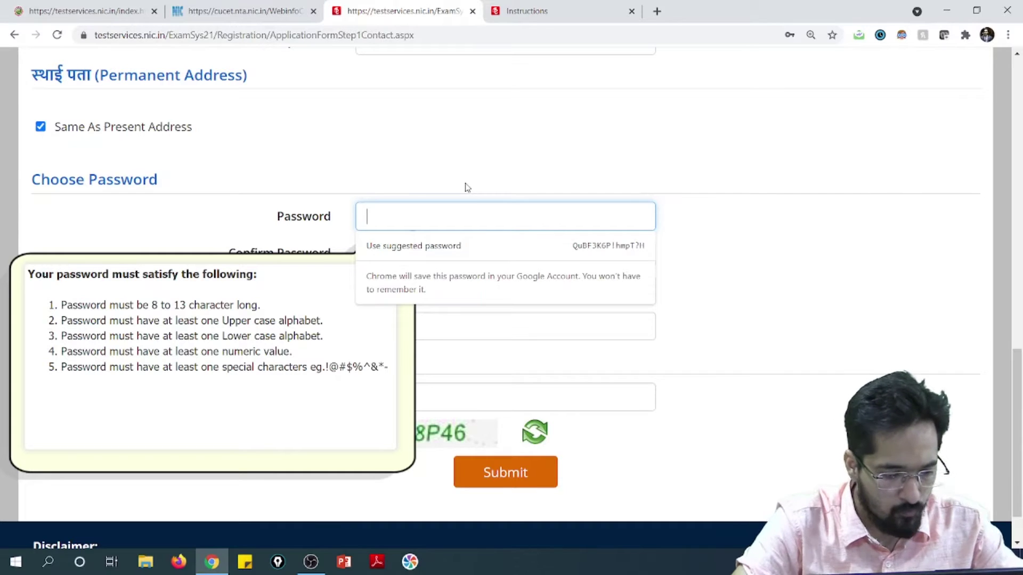
pyautogui.write('••••••••')
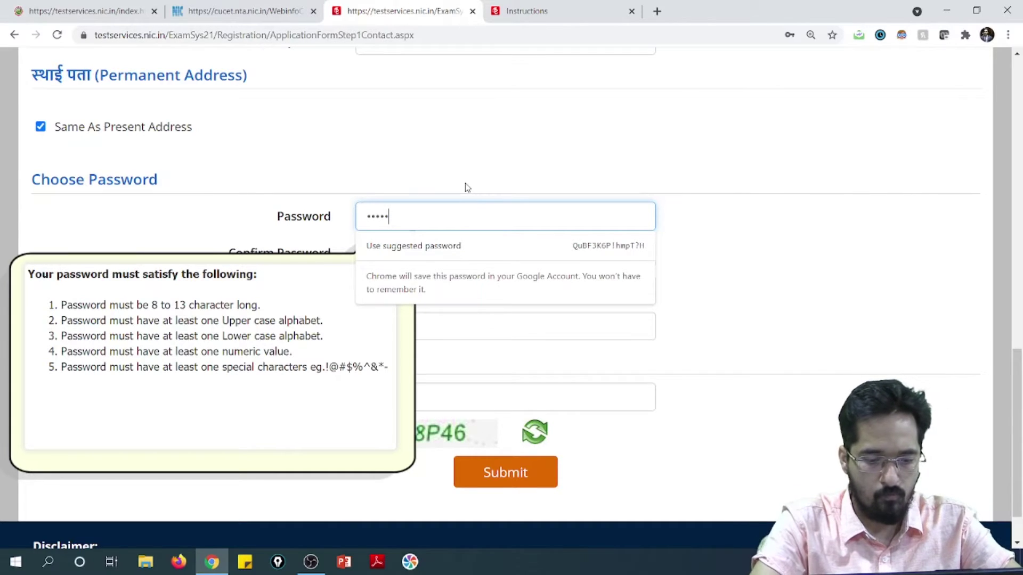
pyautogui.write('••••')
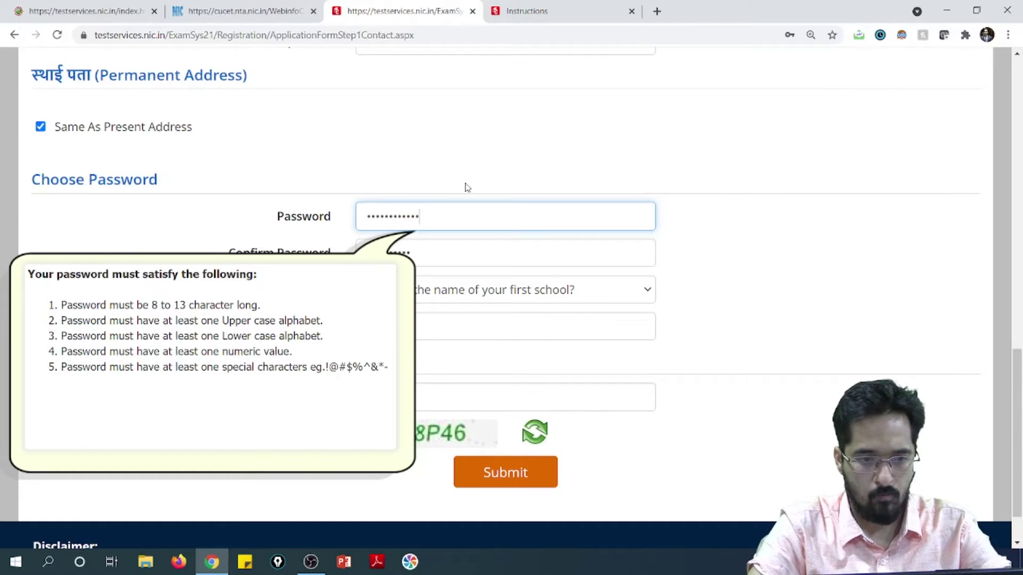
# Re-enter the same new password in Confirm Password so the mismatch warning clears.
pyautogui.click(437, 252)
pyautogui.moveTo(434, 253); pyautogui.dragTo(361, 253)
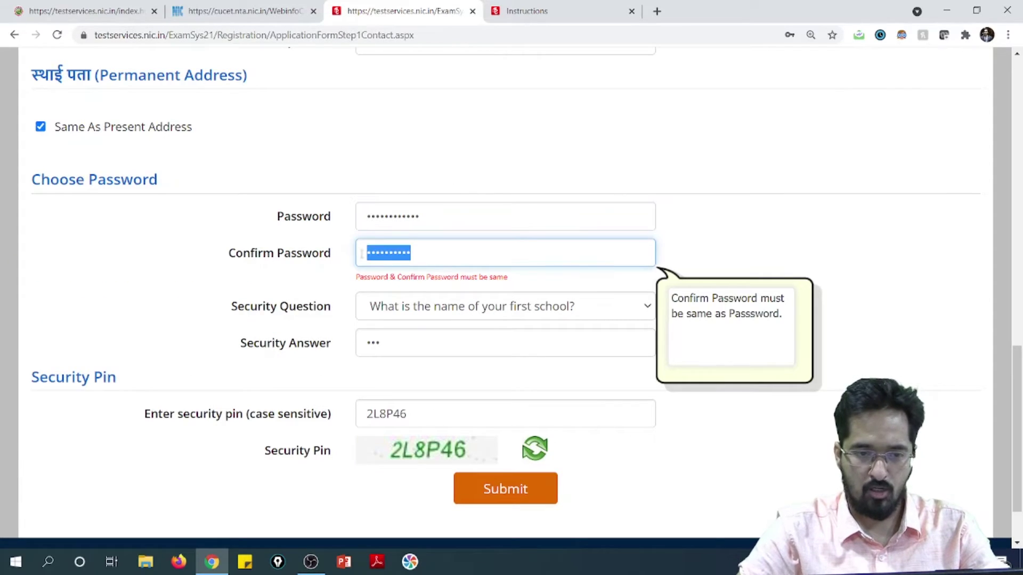
pyautogui.press('BackSpace')
pyautogui.write('•')
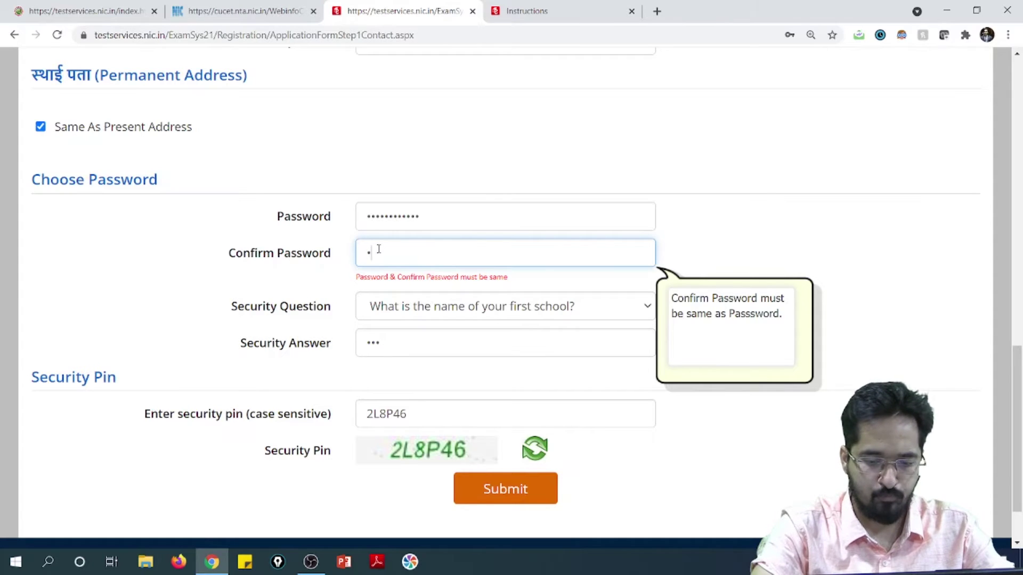
pyautogui.write('••••••')
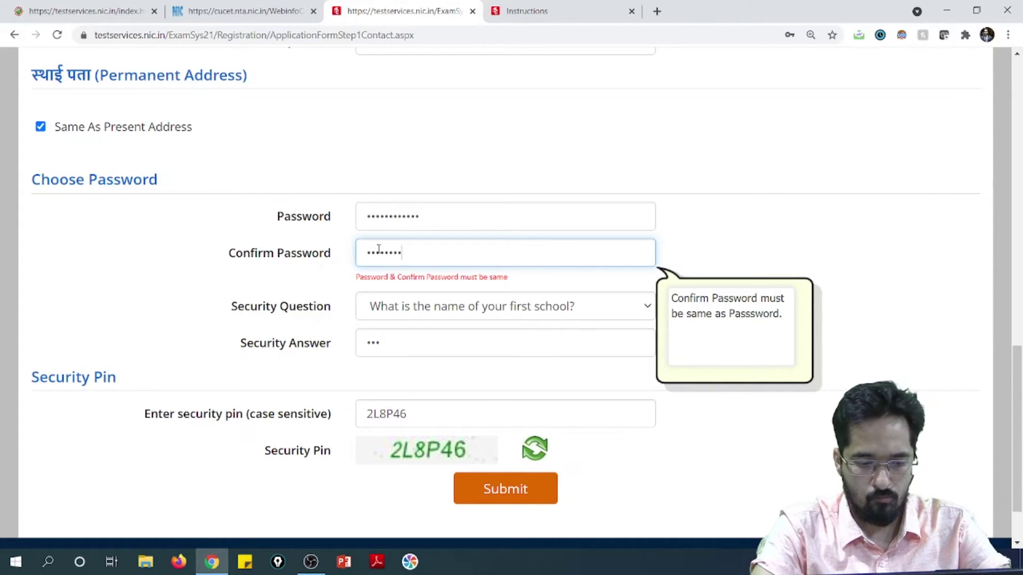
pyautogui.write('••')
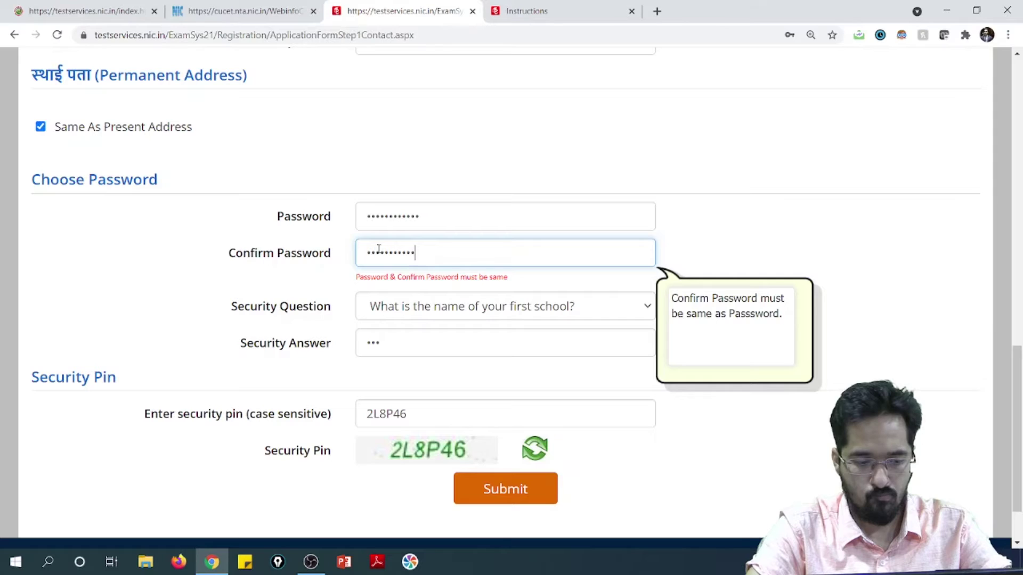
pyautogui.click(801, 246)
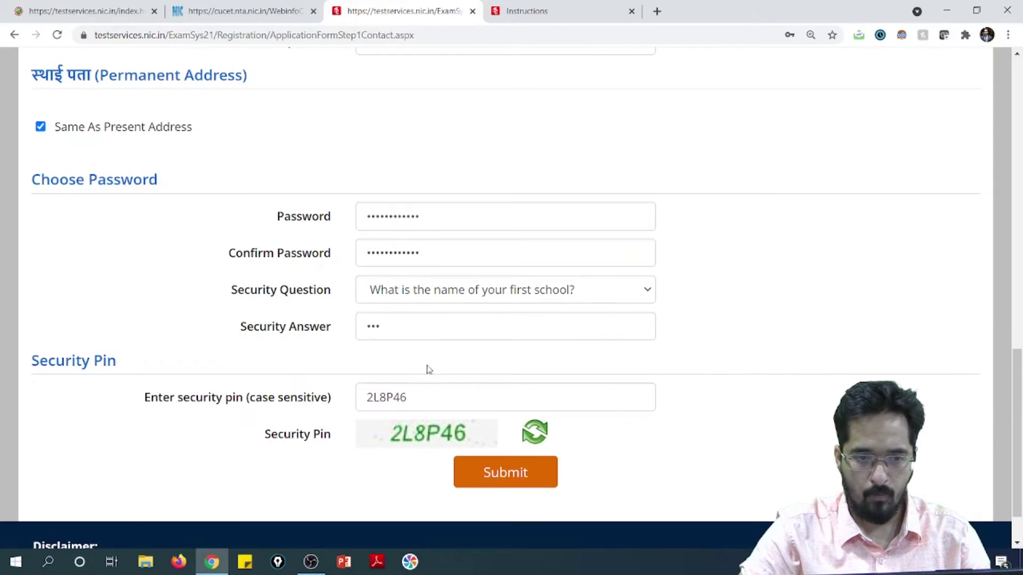
# Submit the registration form to reach the review page.
pyautogui.click(496, 474)
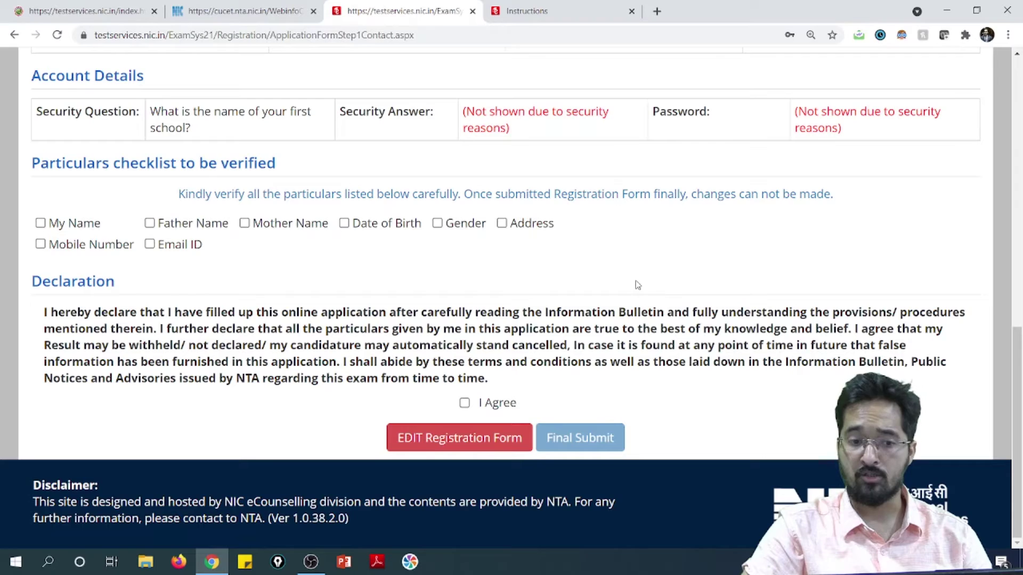
pyautogui.scroll(5, 441, 257)
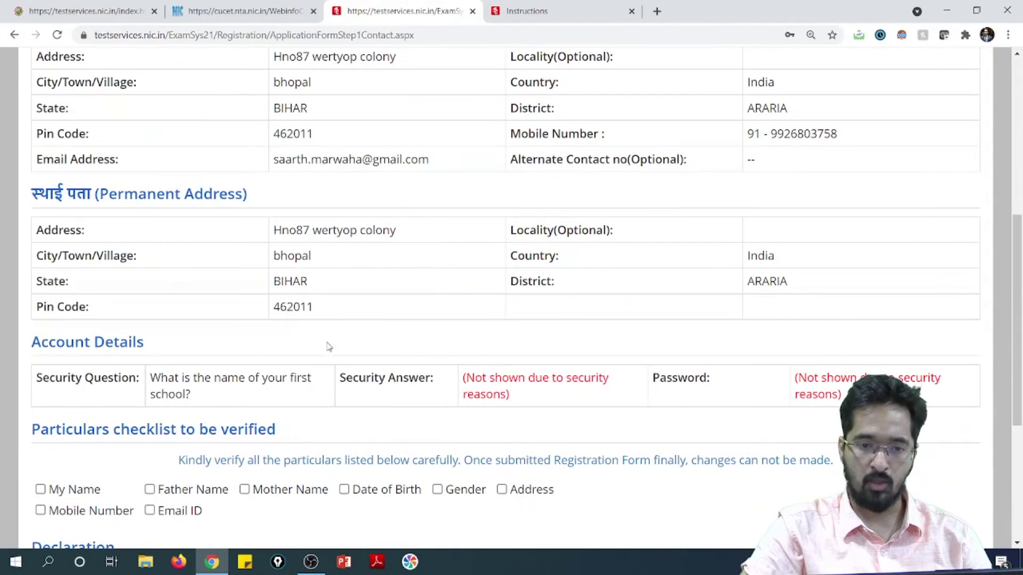
pyautogui.scroll(-3, 315, 370)
pyautogui.scroll(-1, 311, 370)
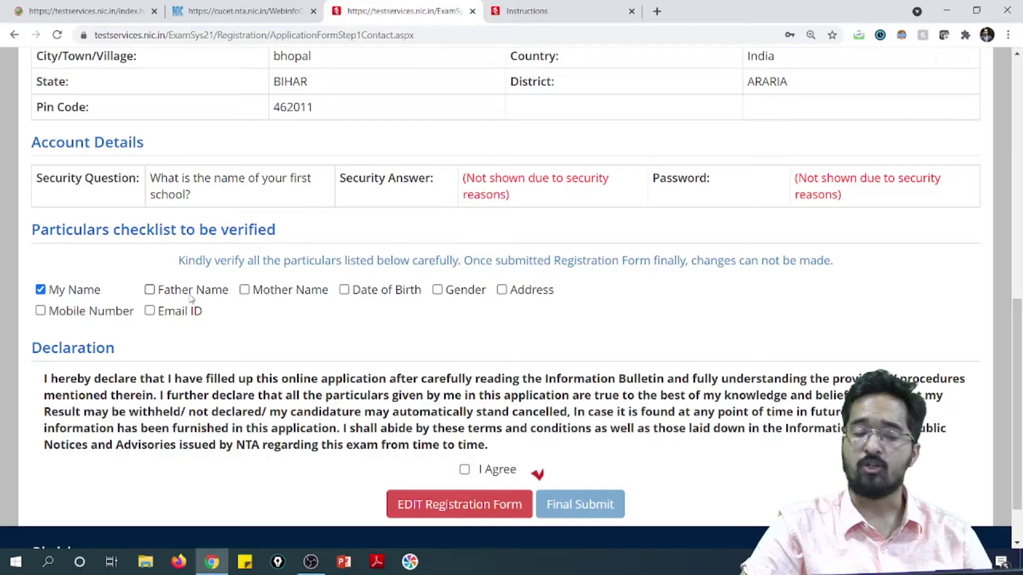
# Tick Father Name, Mother Name, Date of Birth, Gender, Address, Mobile Number and Email ID as verified.
pyautogui.click(151, 292)
pyautogui.click(245, 290)
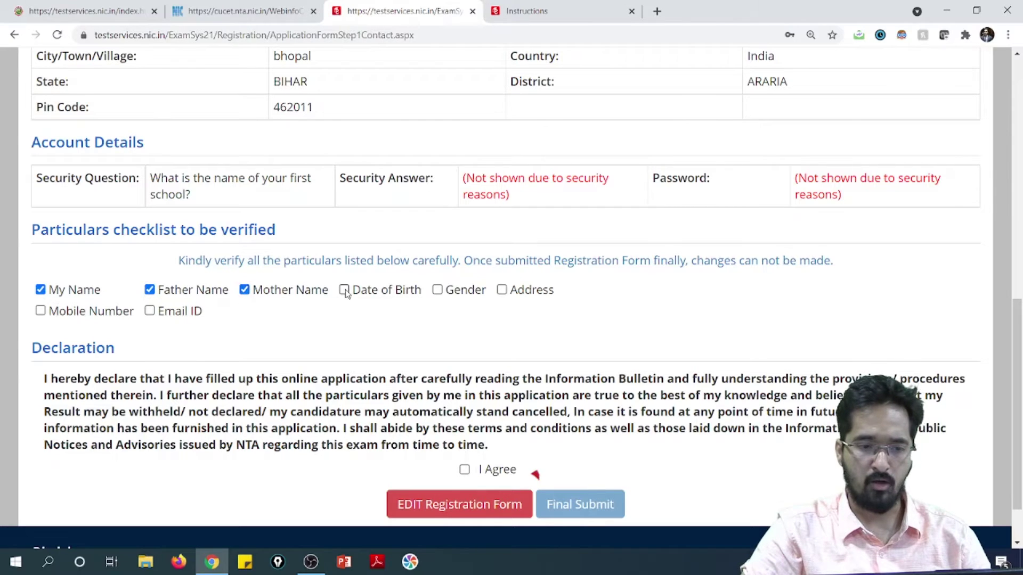
pyautogui.click(344, 289)
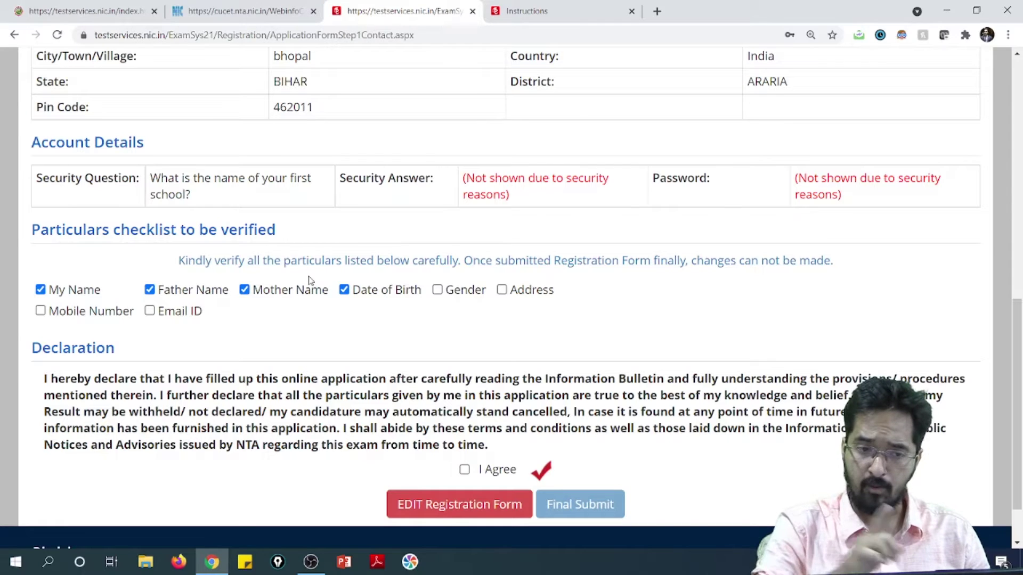
pyautogui.click(437, 290)
pyautogui.click(517, 292)
pyautogui.click(41, 312)
pyautogui.click(149, 311)
# Tick I Agree on the Declaration.
pyautogui.scroll(8, 425, 328)
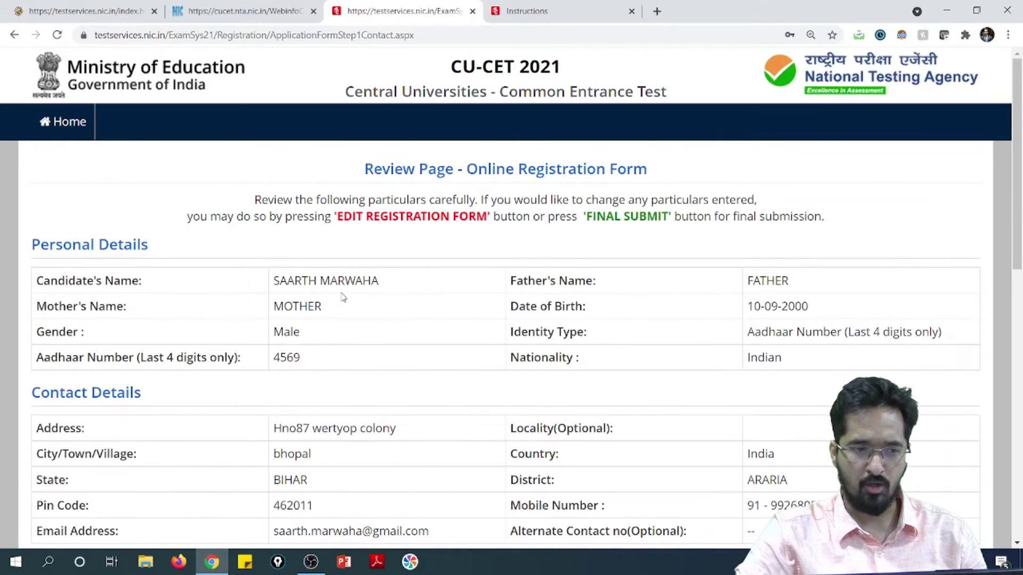
pyautogui.scroll(-15, 348, 312)
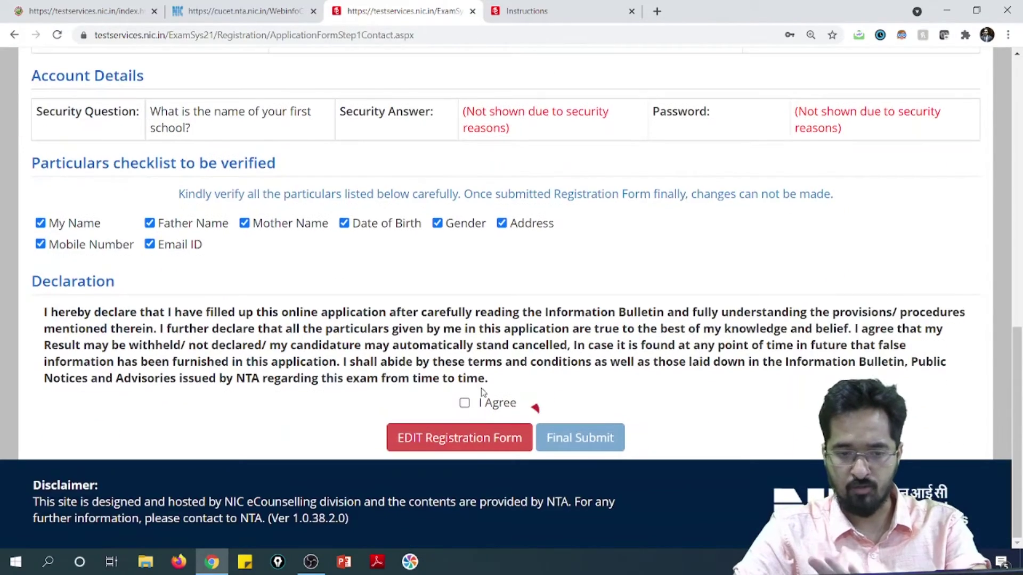
pyautogui.click(464, 403)
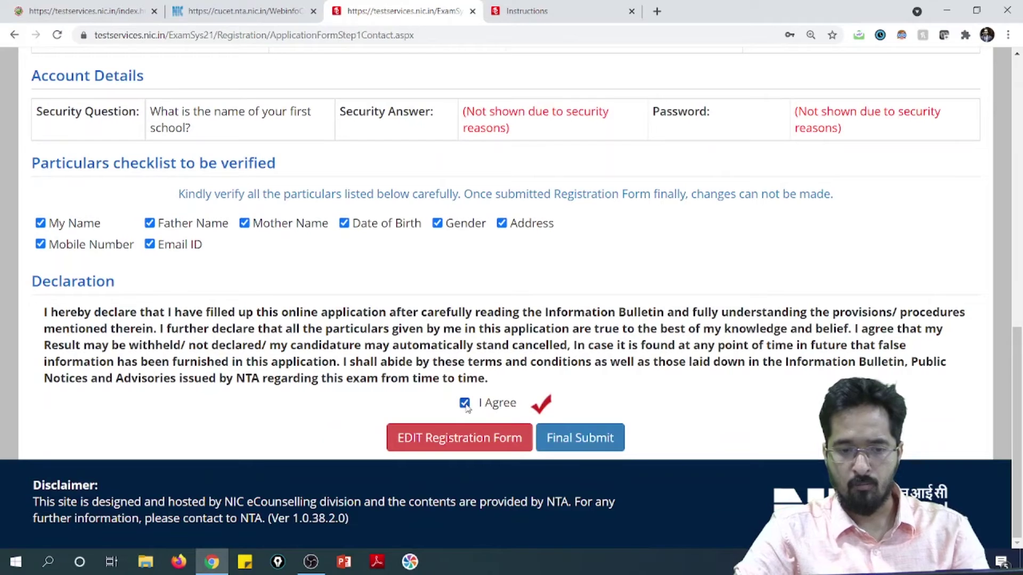
# Final-submit the registration form and confirm with Yes.
pyautogui.click(565, 443)
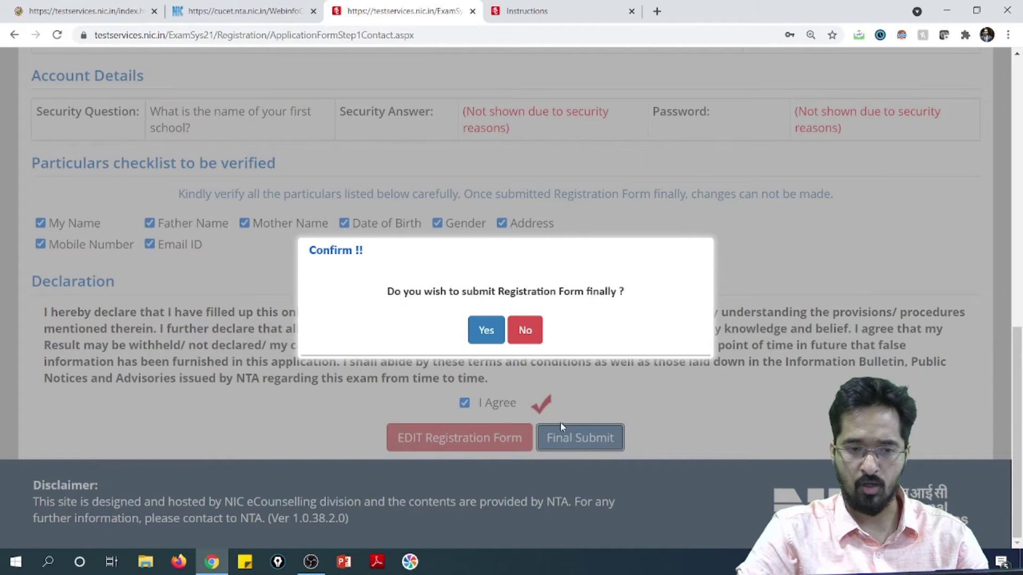
pyautogui.click(486, 332)
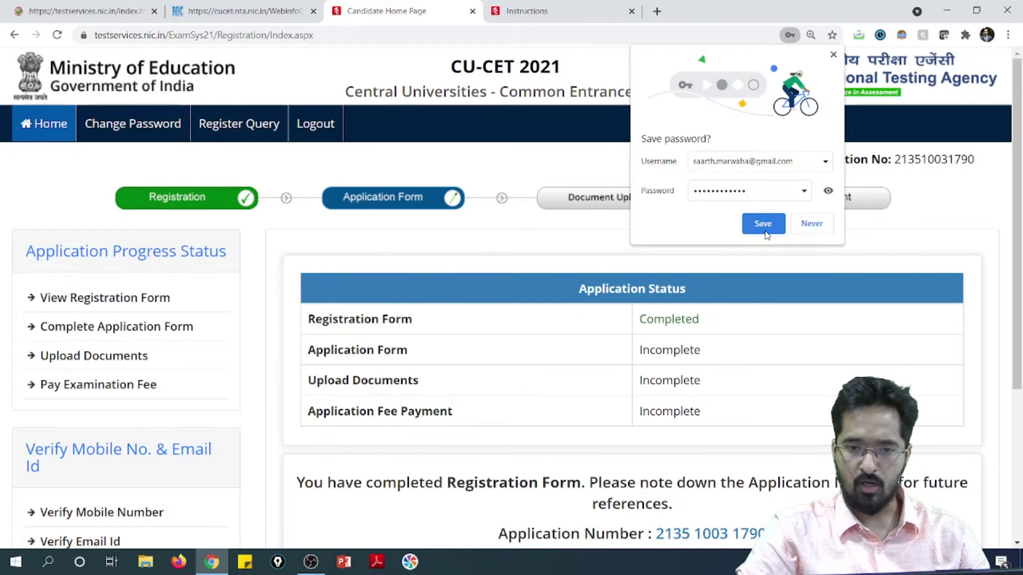
# Save the login password in Chrome and open Complete Application Form.
pyautogui.click(768, 229)
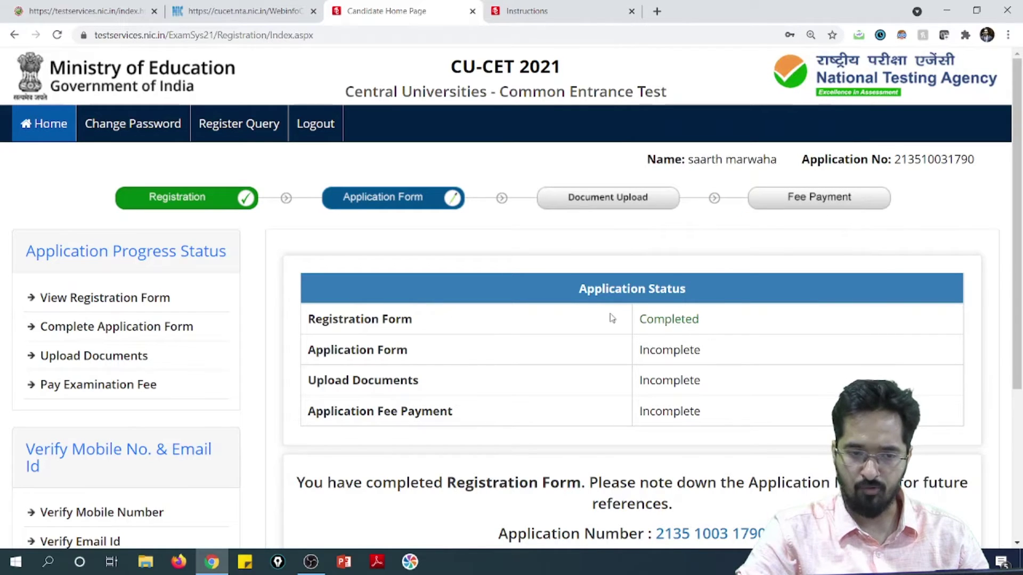
pyautogui.scroll(-2, 669, 341)
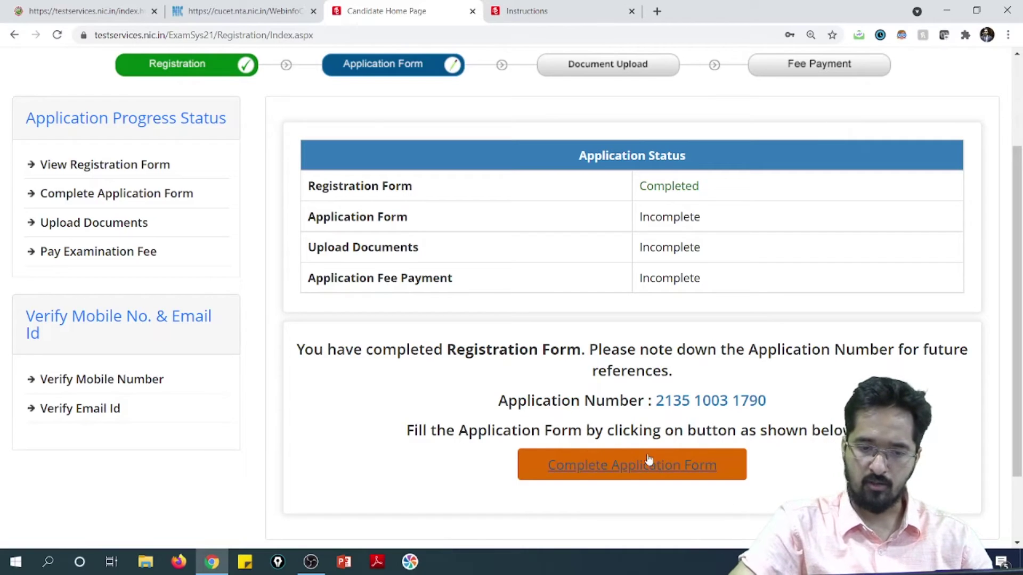
pyautogui.scroll(-2, 650, 461)
pyautogui.click(642, 376)
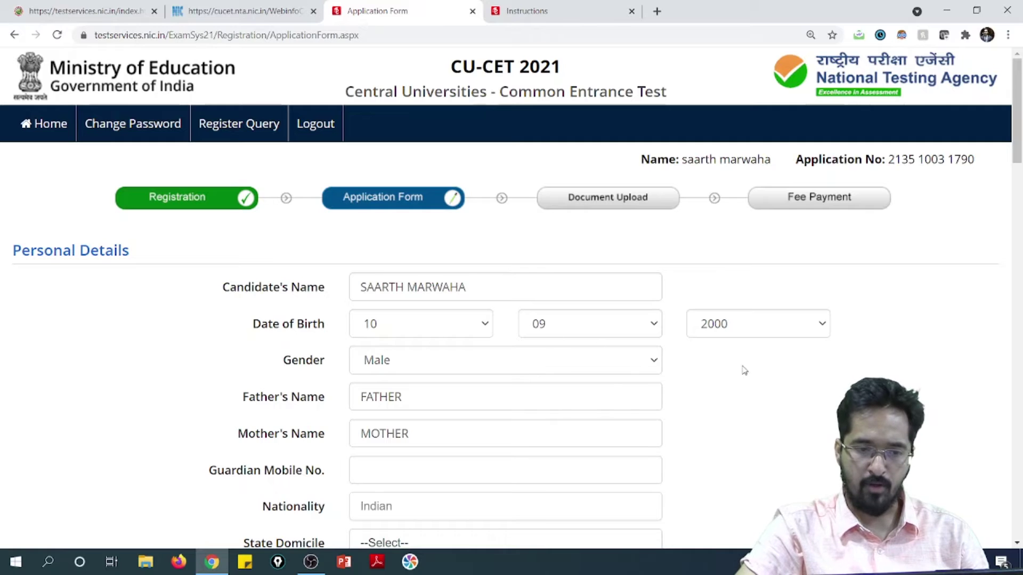
# Set State Domicile to BIHAR and Category to General, and answer No for benchmark disability and sports quota.
pyautogui.scroll(-3, 475, 430)
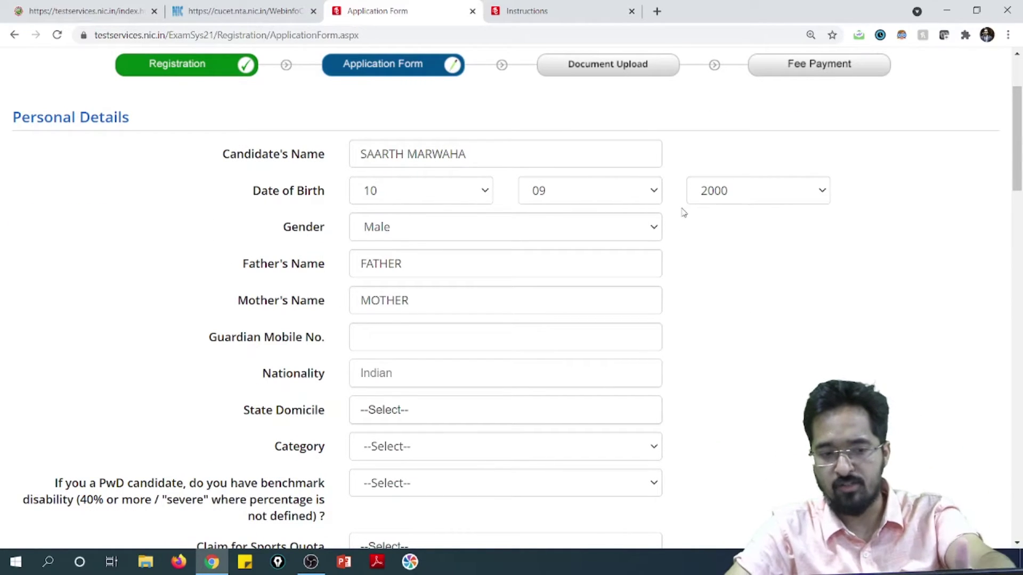
pyautogui.click(511, 414)
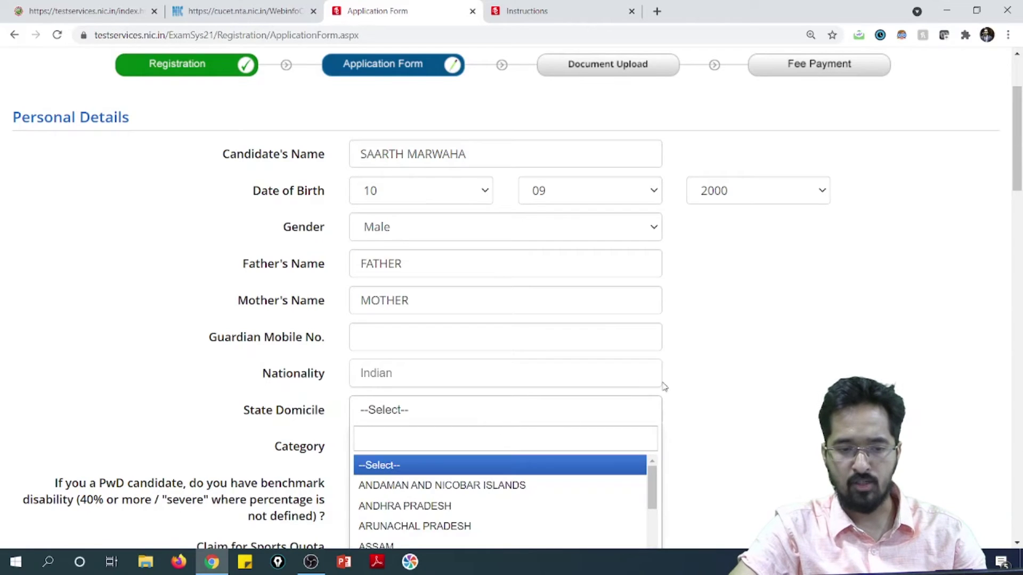
pyautogui.scroll(-2, 605, 369)
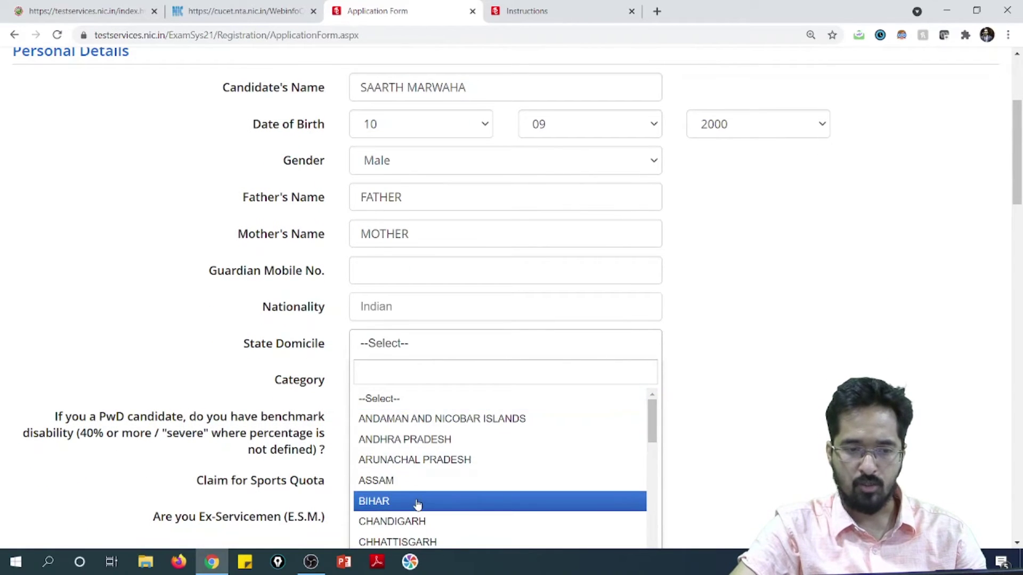
pyautogui.press('Return')
pyautogui.click(458, 380)
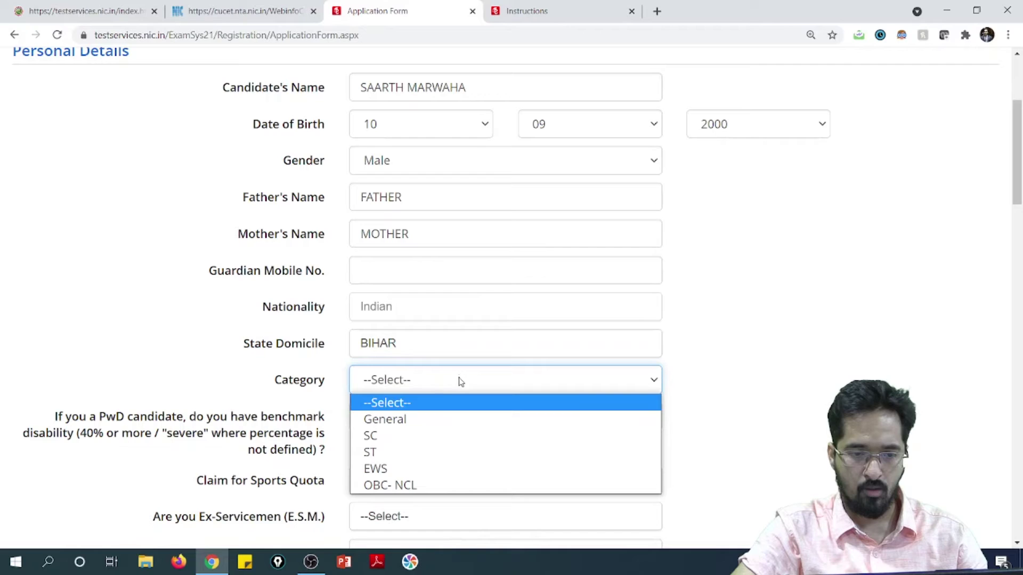
pyautogui.click(436, 419)
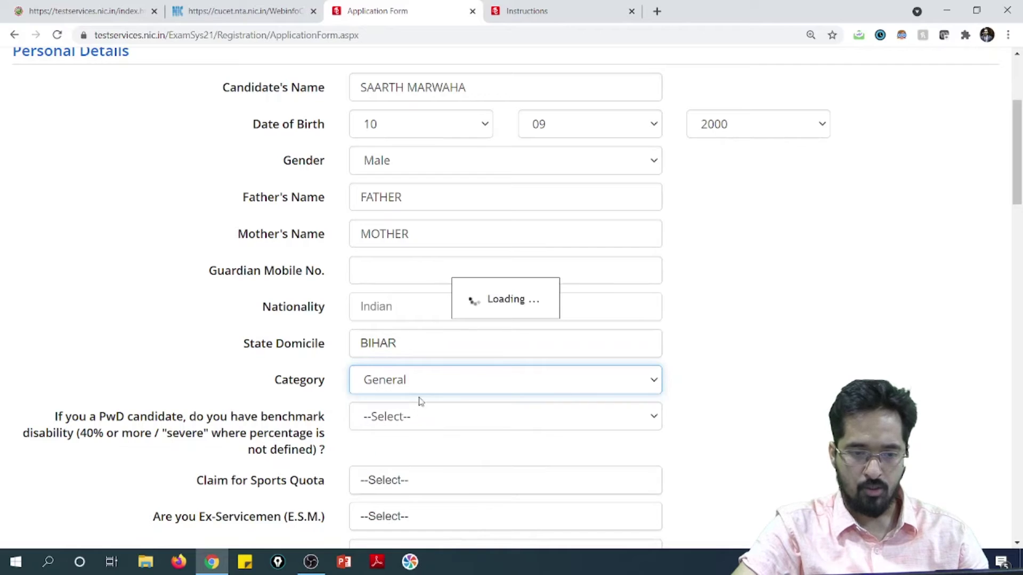
pyautogui.scroll(-1, 479, 362)
pyautogui.click(417, 350)
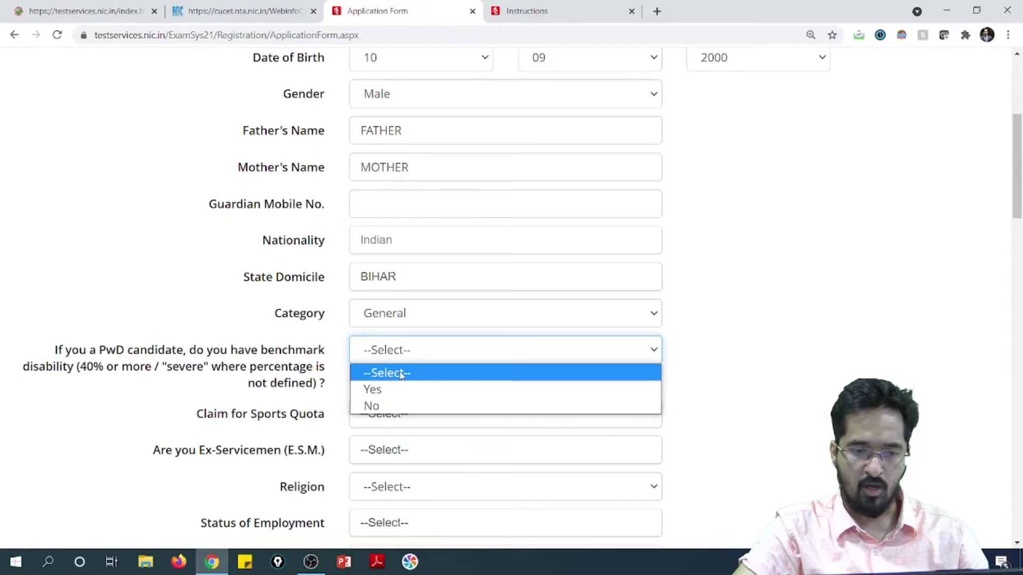
pyautogui.click(396, 404)
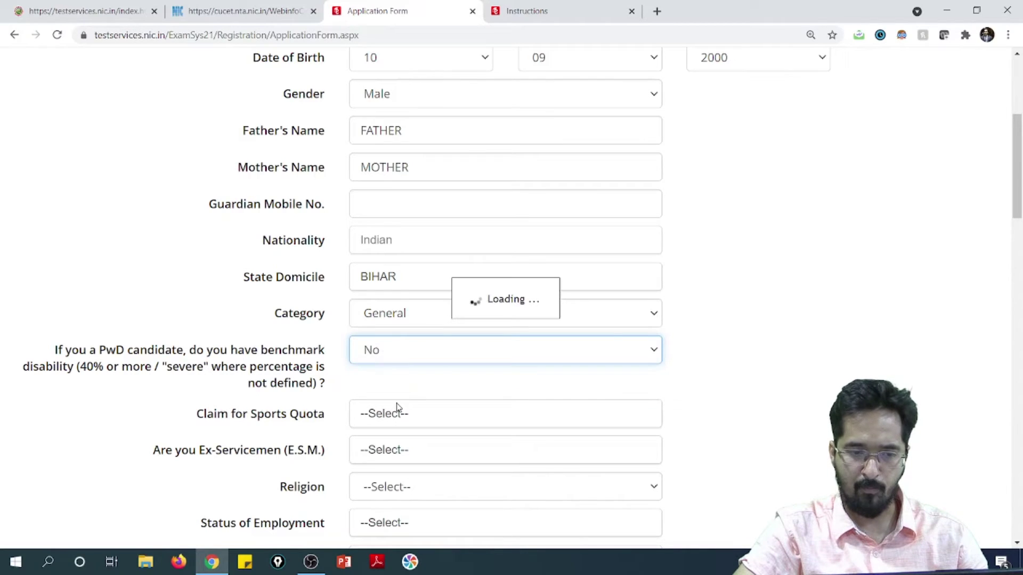
pyautogui.click(478, 418)
pyautogui.click(407, 513)
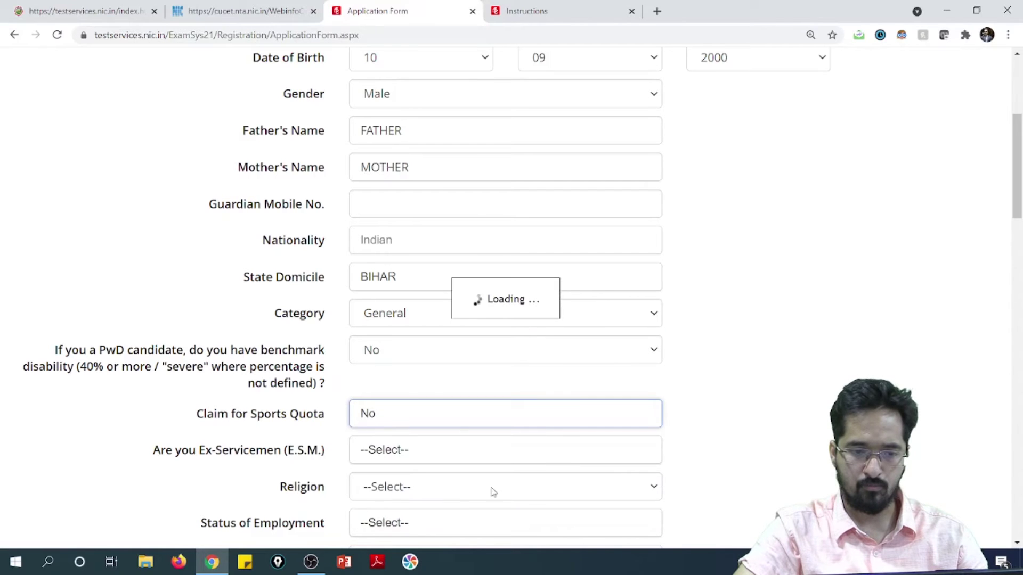
# Answer No for ex-servicemen, then set Religion to Hindu, Employment to Un-Employed and Kashmiri Migrant to Yes.
pyautogui.scroll(-4, 527, 457)
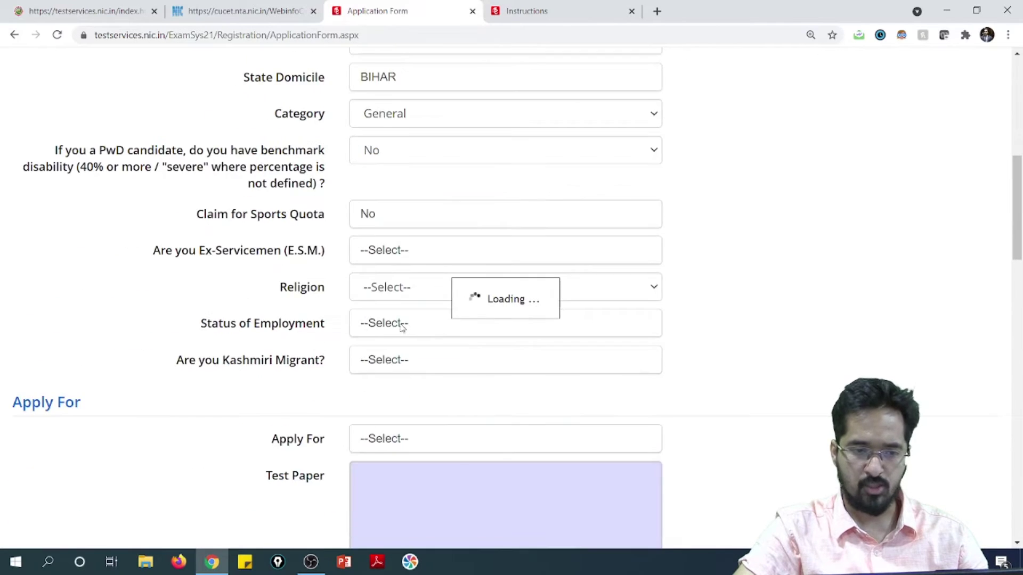
pyautogui.scroll(-3, 533, 400)
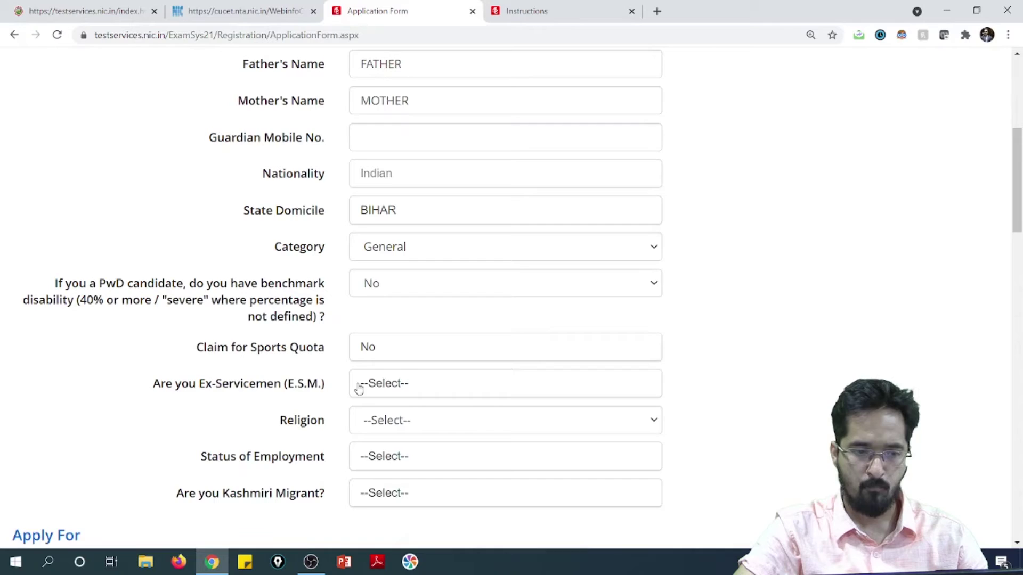
pyautogui.click(457, 320)
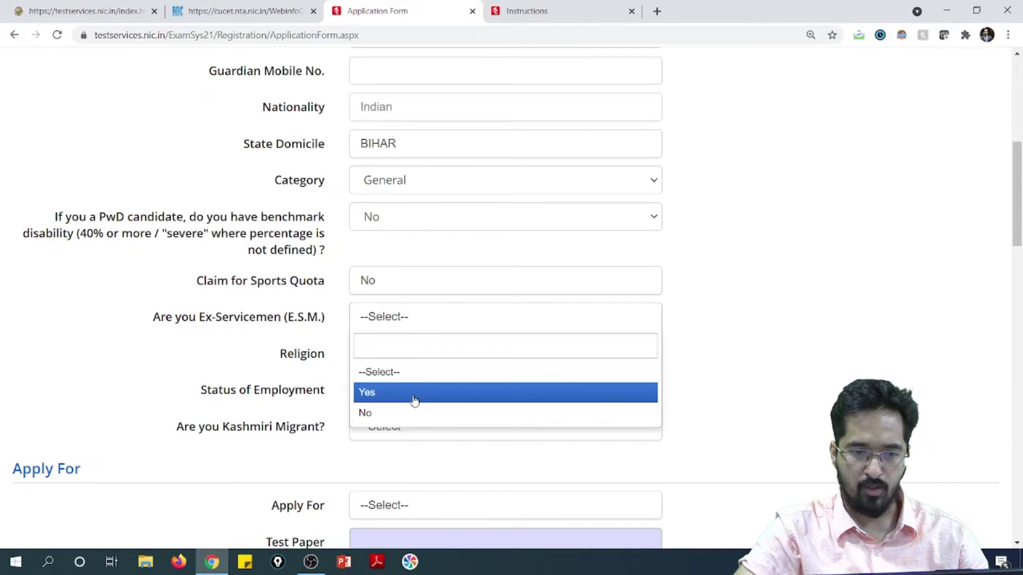
pyautogui.click(418, 414)
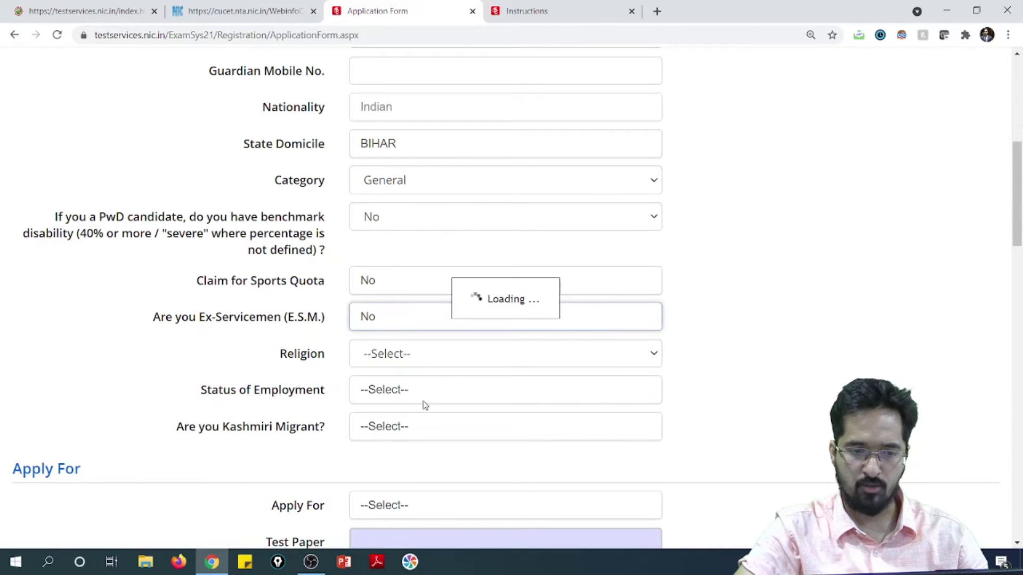
pyautogui.click(436, 356)
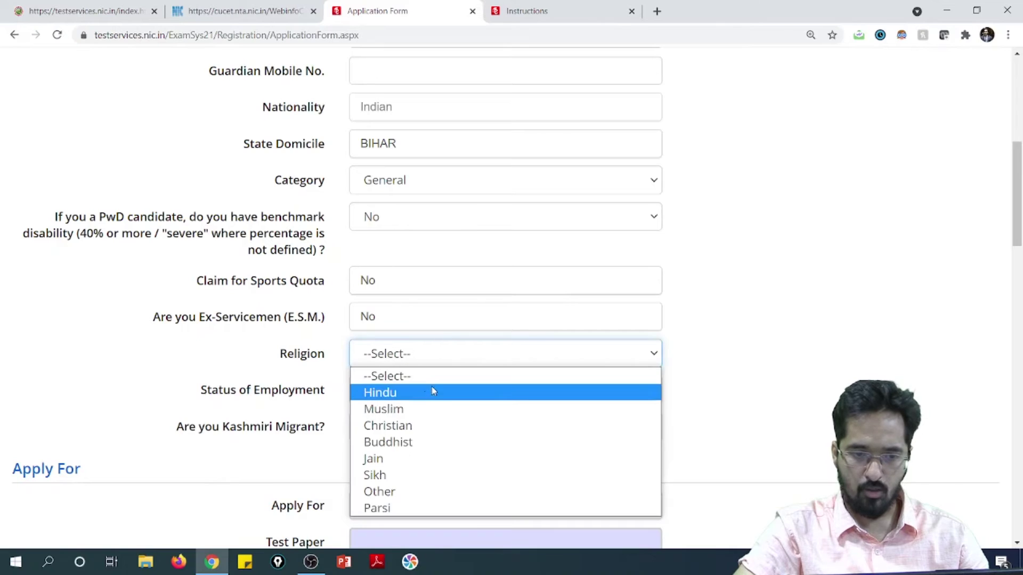
pyautogui.click(424, 395)
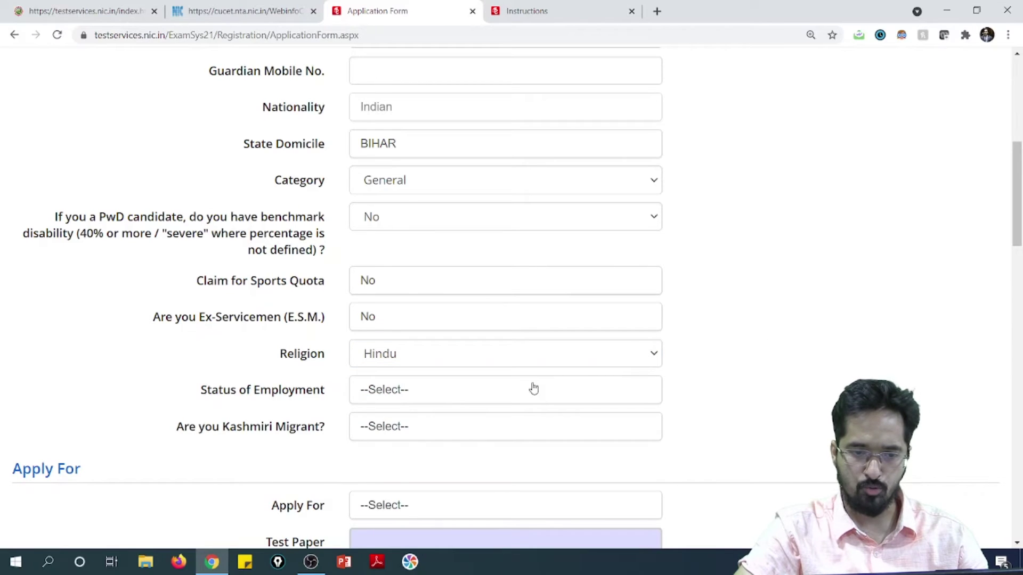
pyautogui.click(524, 398)
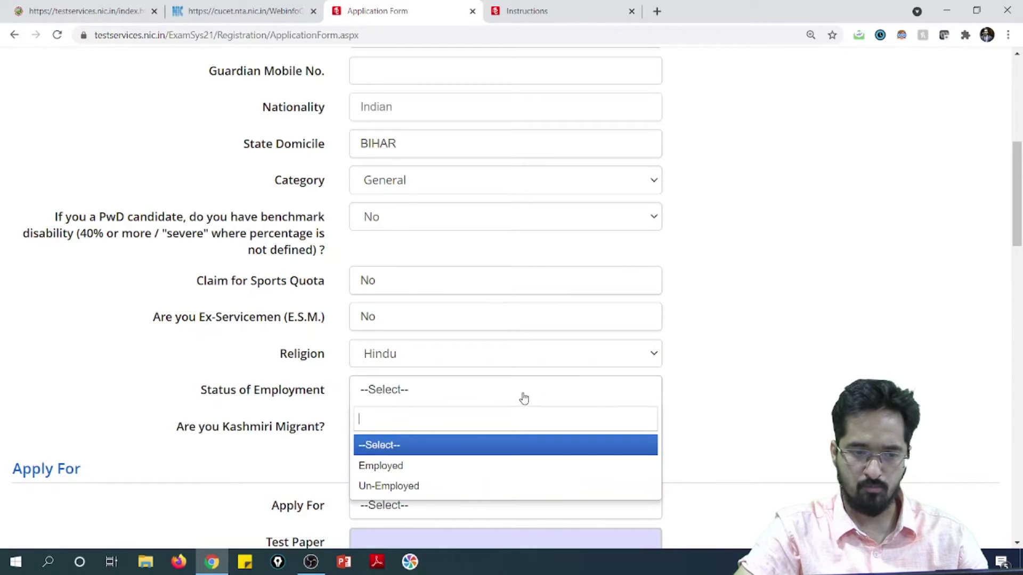
pyautogui.click(470, 485)
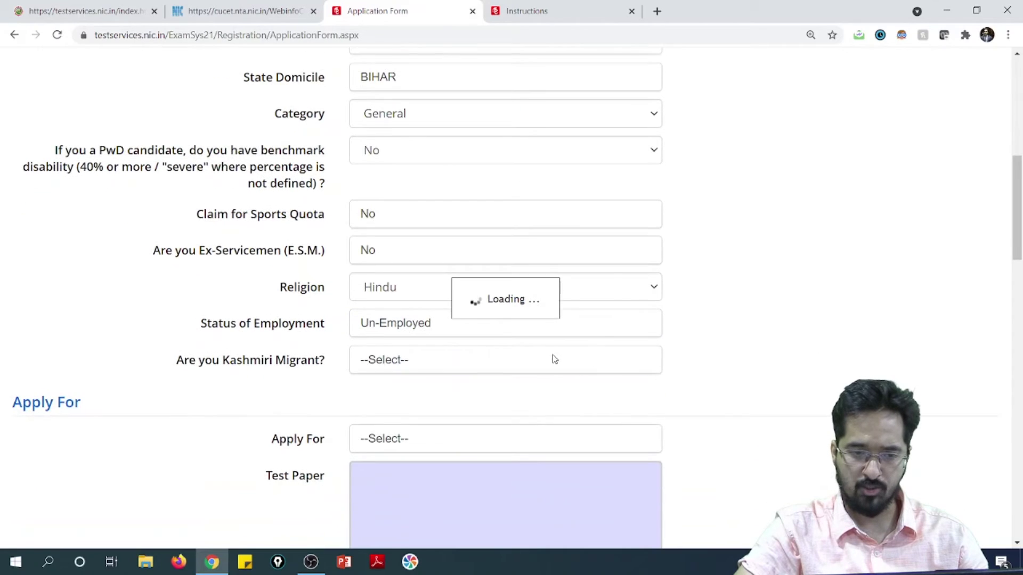
pyautogui.scroll(-1, 532, 420)
pyautogui.click(475, 368)
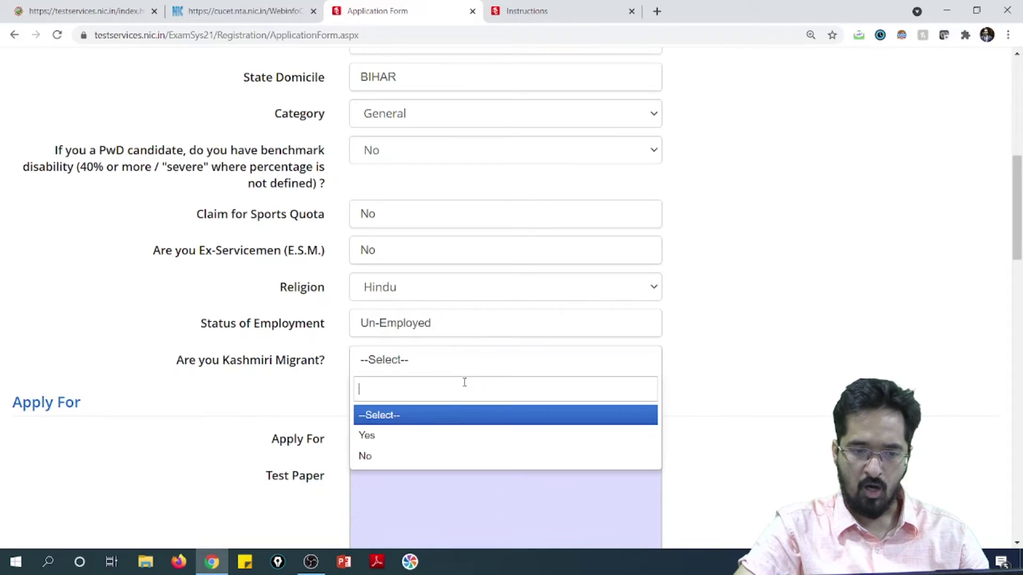
pyautogui.click(422, 436)
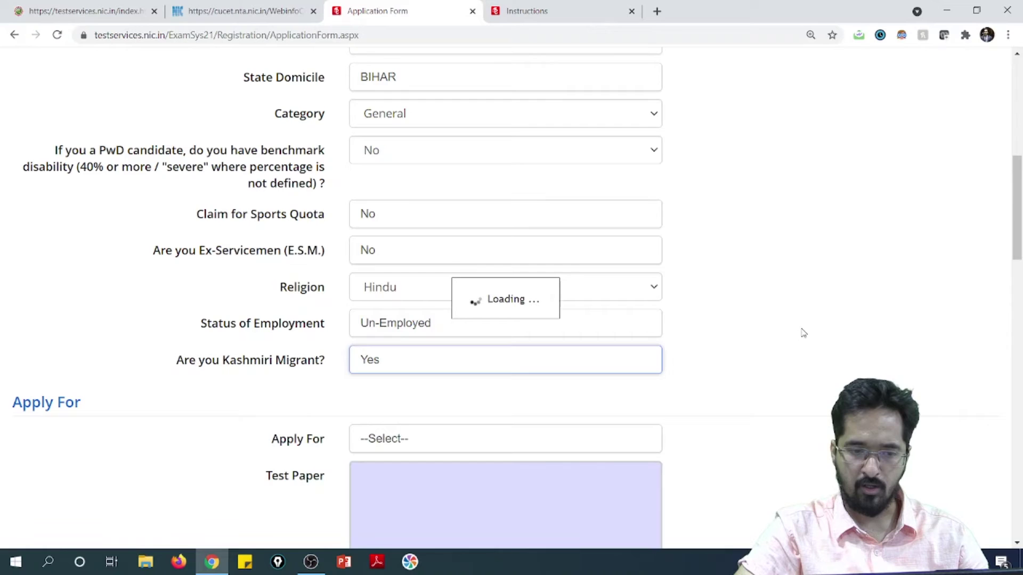
pyautogui.scroll(-2, 786, 345)
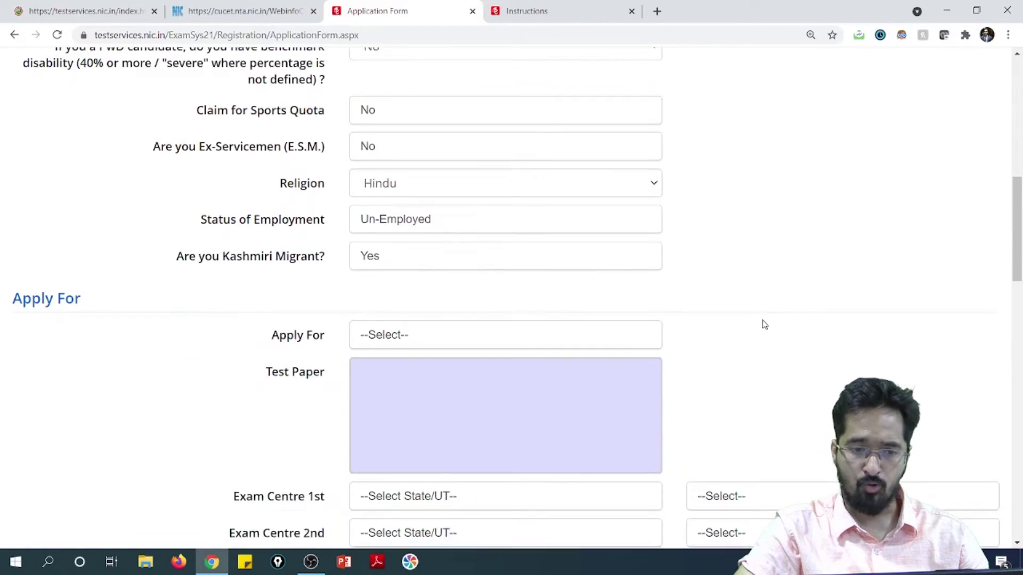
# Set Apply For to CU-CET 2021 For UG with test paper UIQP02.
pyautogui.click(477, 318)
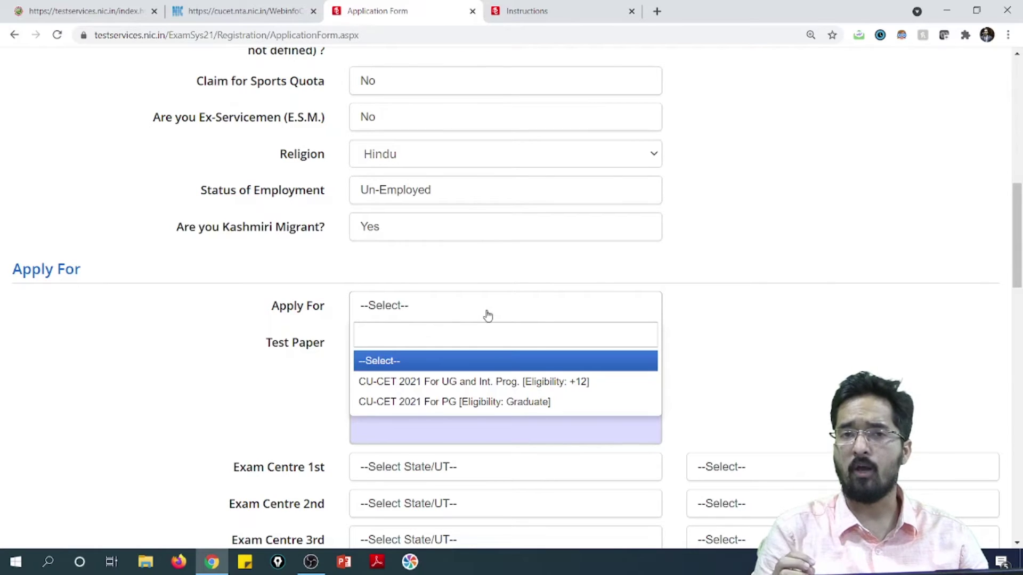
pyautogui.click(448, 385)
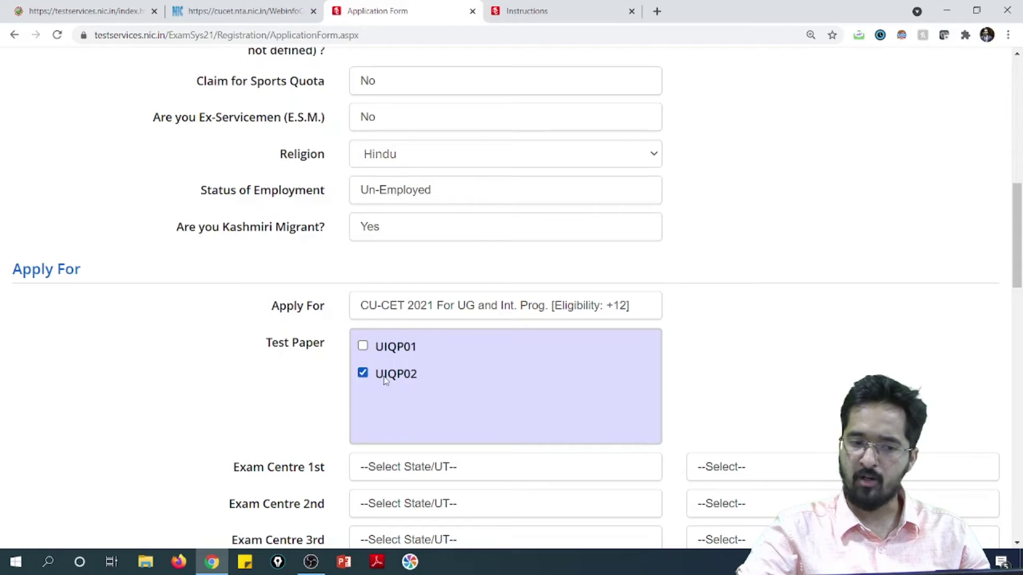
pyautogui.scroll(-3, 576, 373)
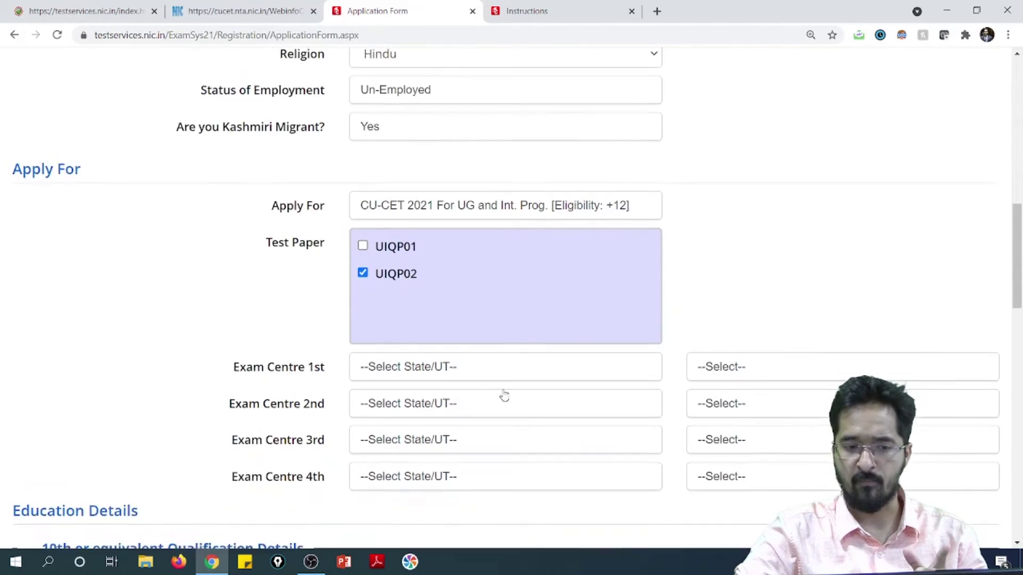
# Choose Bihar/Bhagalpur as the 1st exam centre and Bihar/Gaya as the 2nd.
pyautogui.click(478, 273)
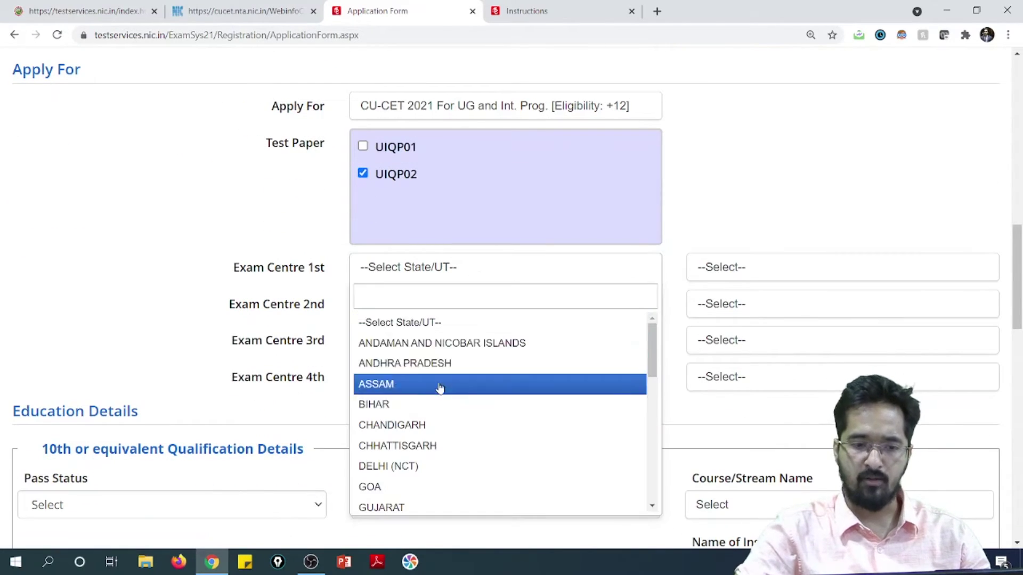
pyautogui.click(436, 406)
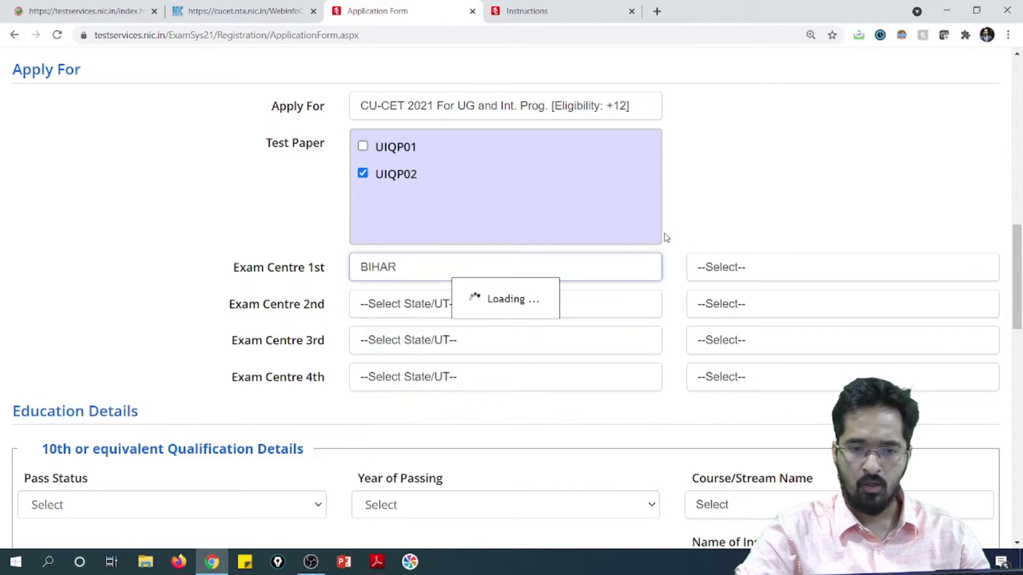
pyautogui.click(813, 275)
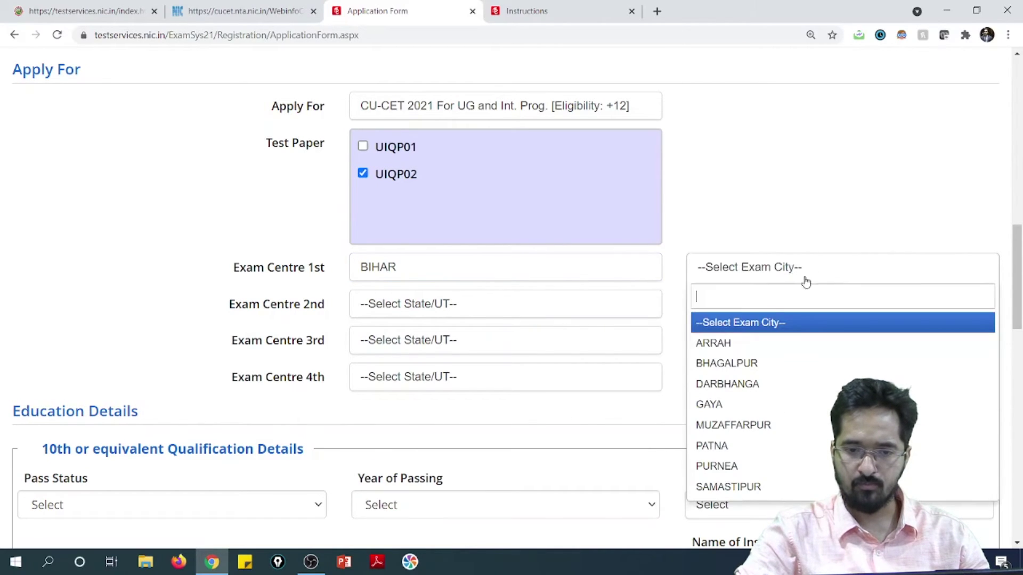
pyautogui.click(749, 361)
pyautogui.click(527, 298)
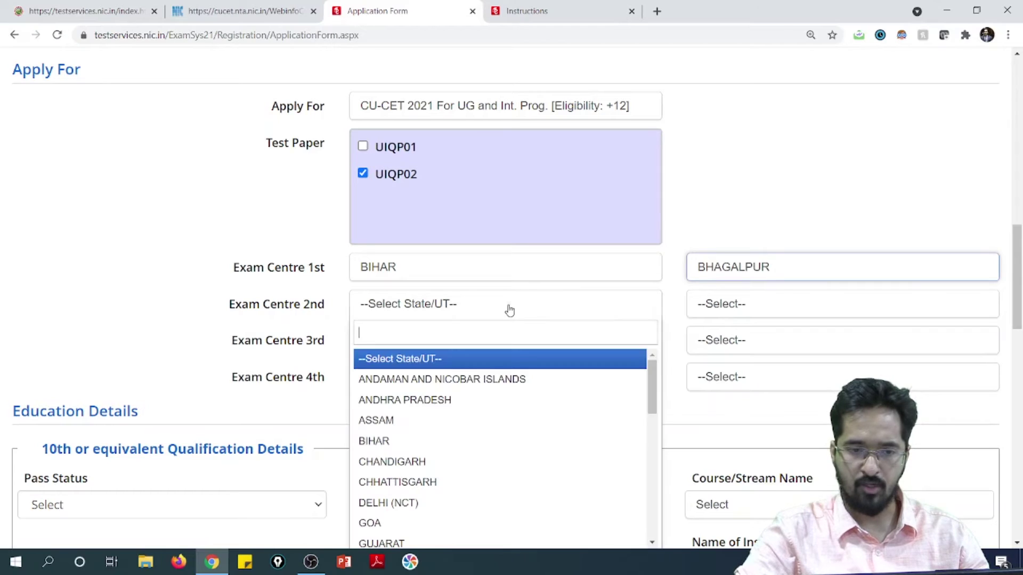
pyautogui.click(454, 440)
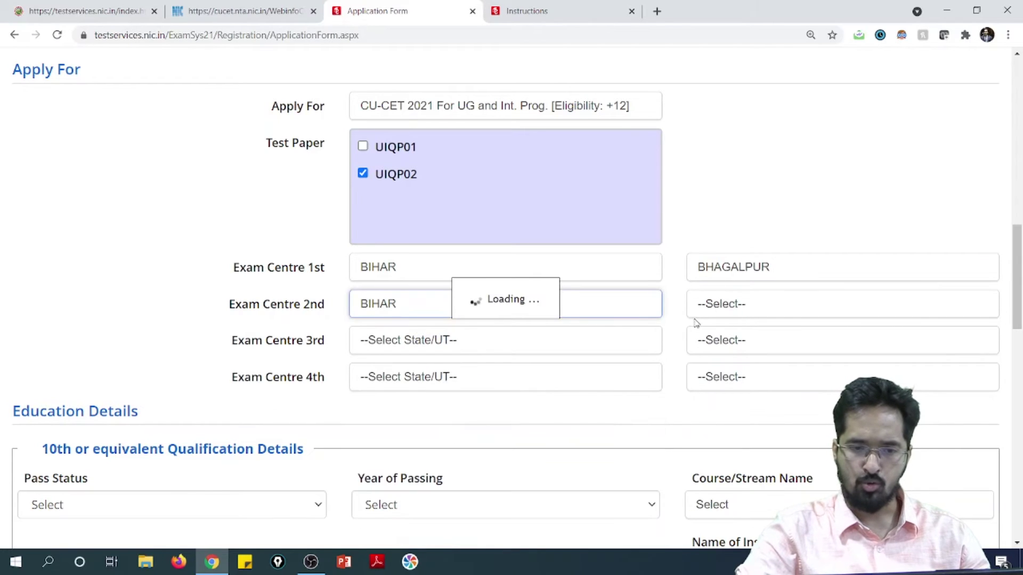
pyautogui.click(746, 305)
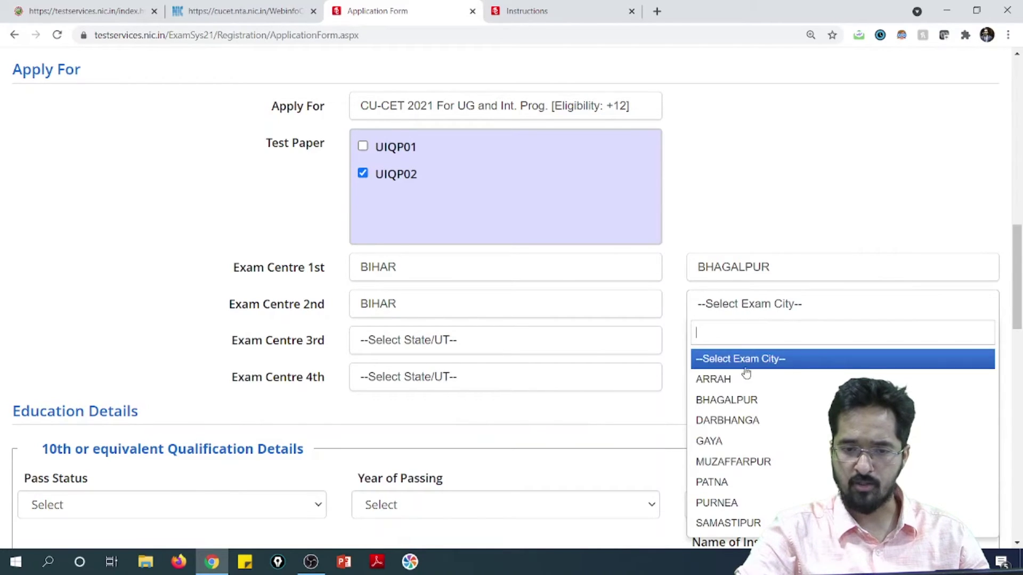
pyautogui.click(730, 443)
# Choose Bihar/Muzaffarpur as the 3rd exam centre and Andhra Pradesh/Rajahmundry as the 4th.
pyautogui.click(539, 349)
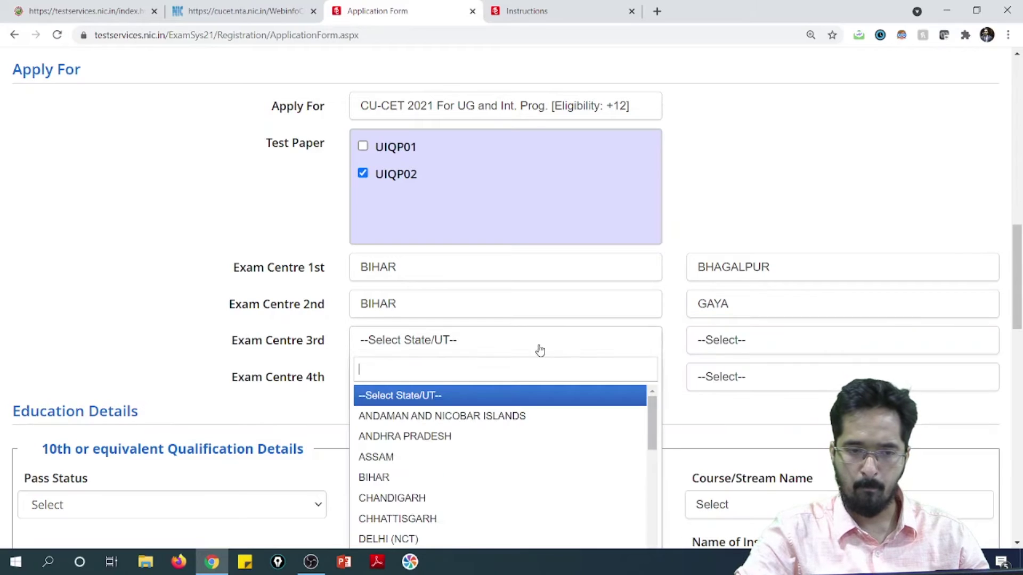
pyautogui.click(488, 477)
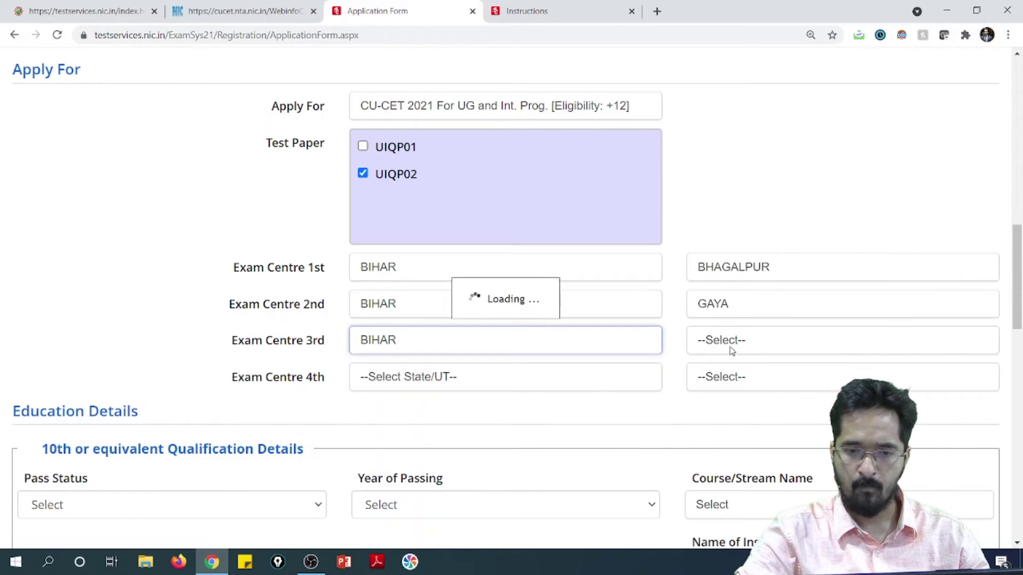
pyautogui.click(754, 349)
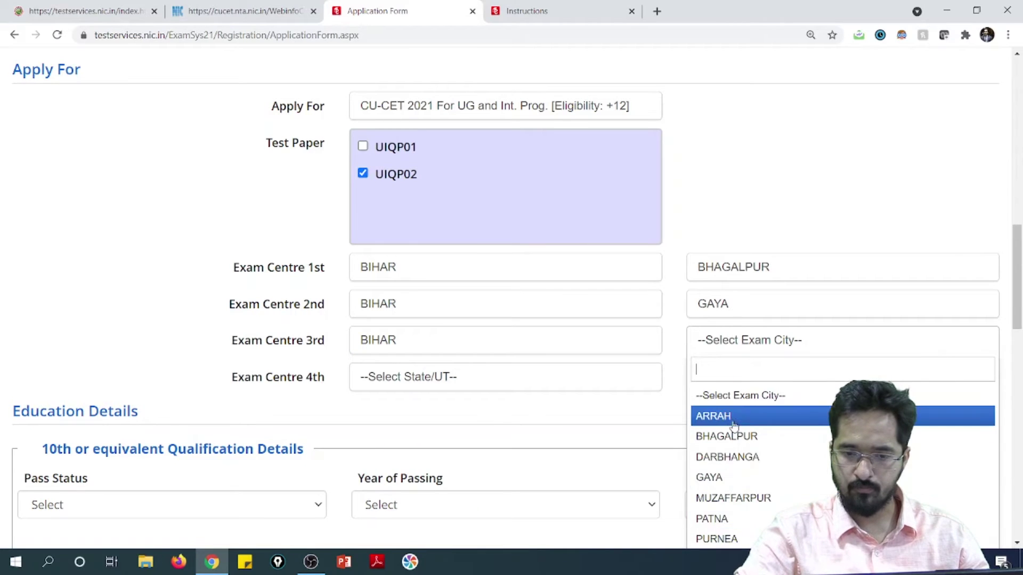
pyautogui.click(743, 498)
pyautogui.click(493, 376)
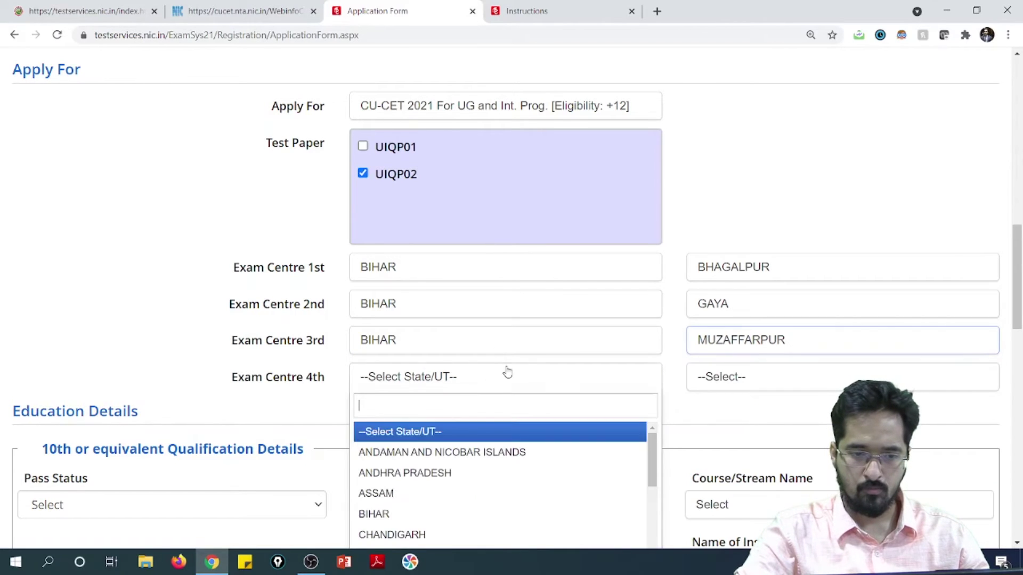
pyautogui.click(442, 474)
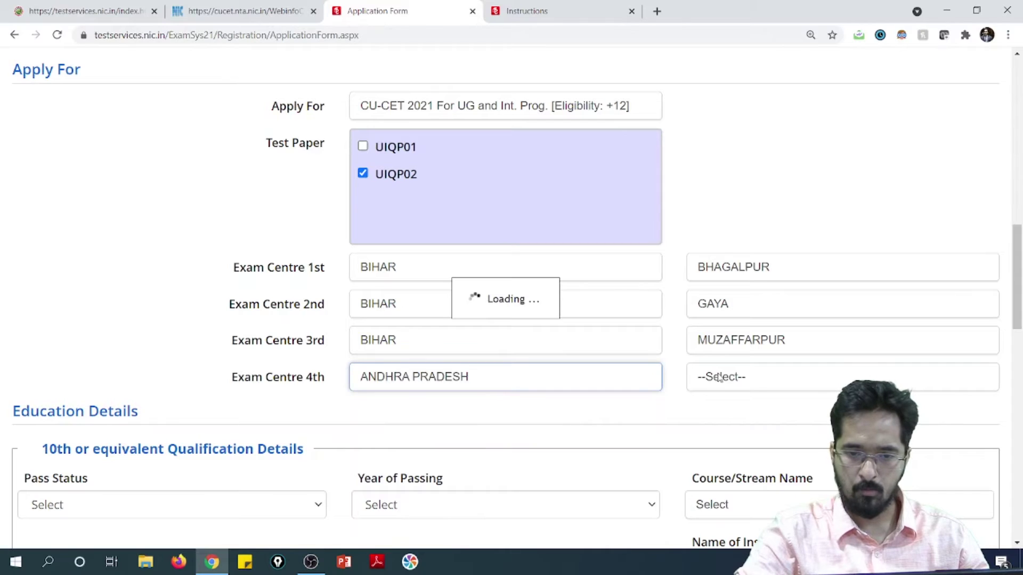
pyautogui.click(759, 383)
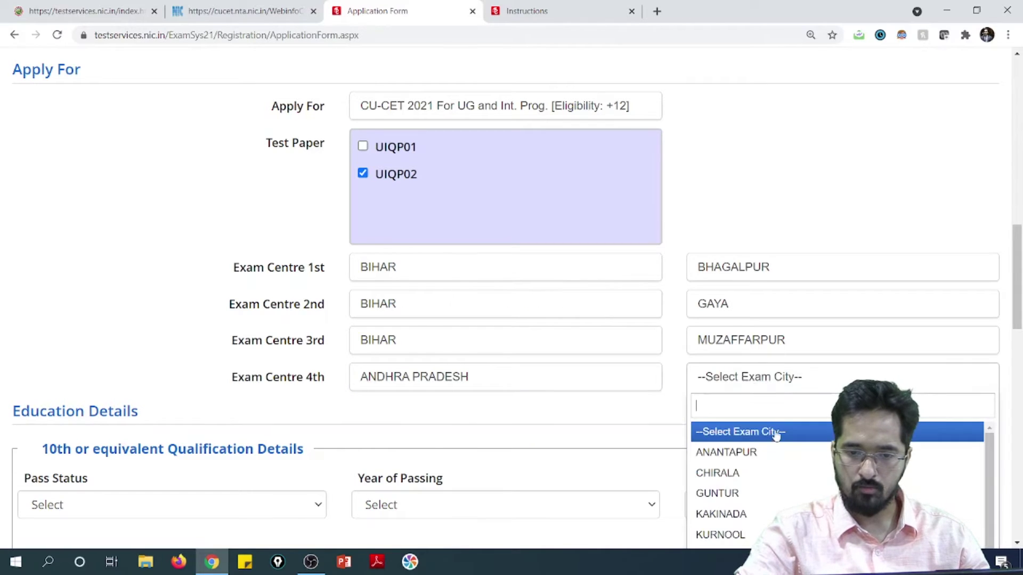
pyautogui.scroll(-1, 769, 490)
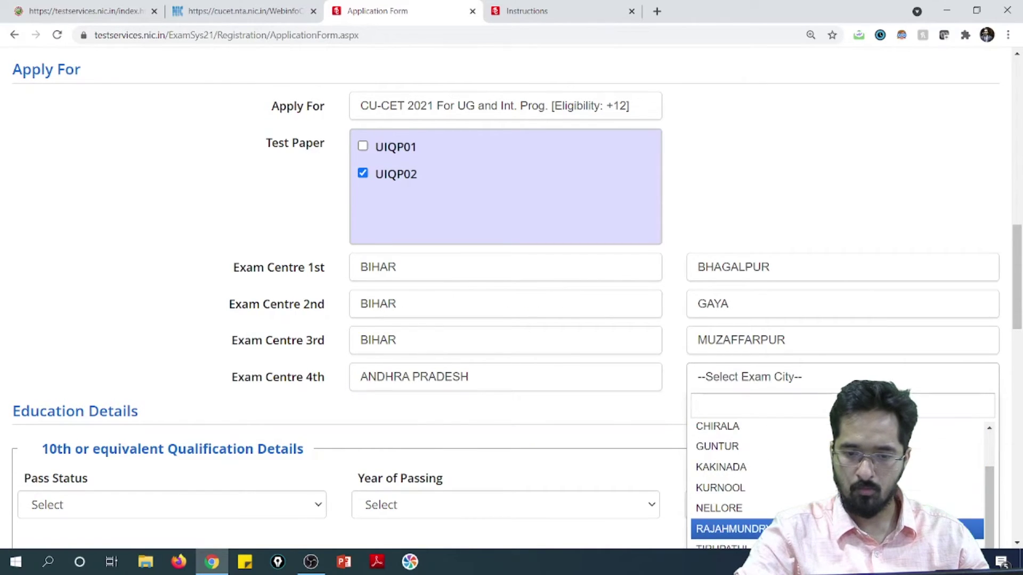
pyautogui.click(768, 528)
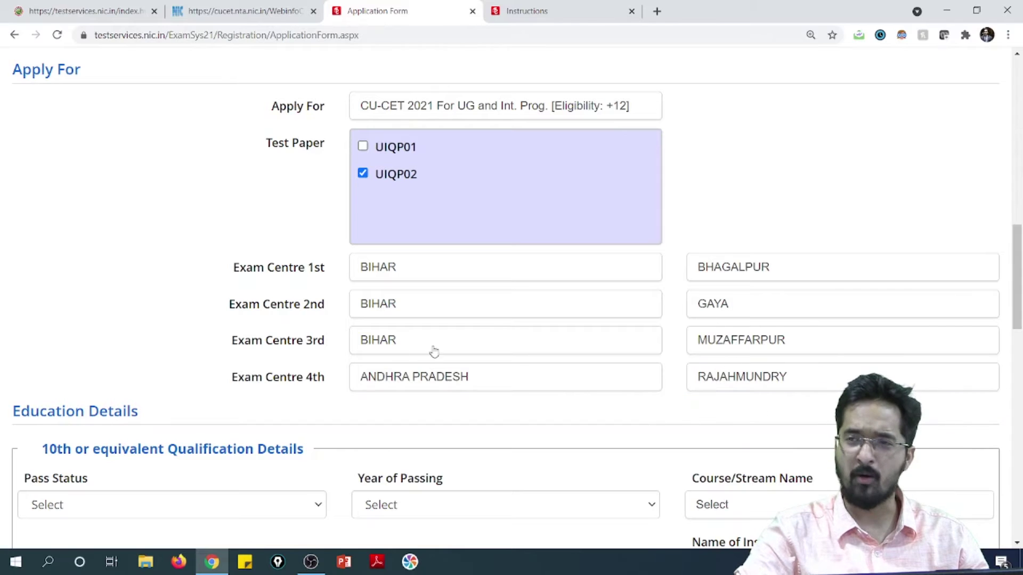
pyautogui.scroll(-1, 376, 358)
pyautogui.scroll(-2, 376, 358)
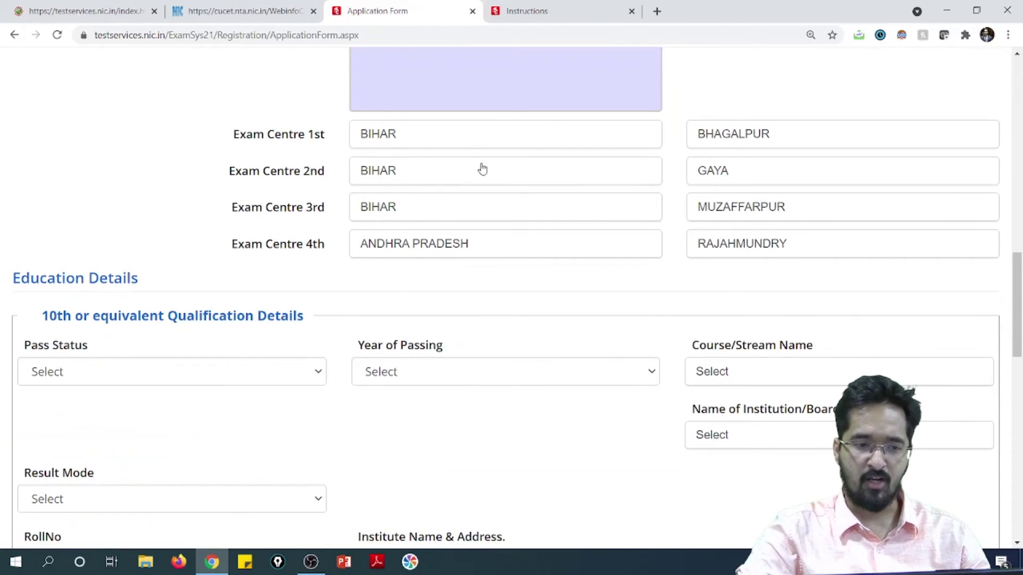
# Set the 10th as Passed in 2018, 10th or Equivalent, CBSE board, with Percentage result mode.
pyautogui.scroll(-1, 319, 239)
pyautogui.click(200, 308)
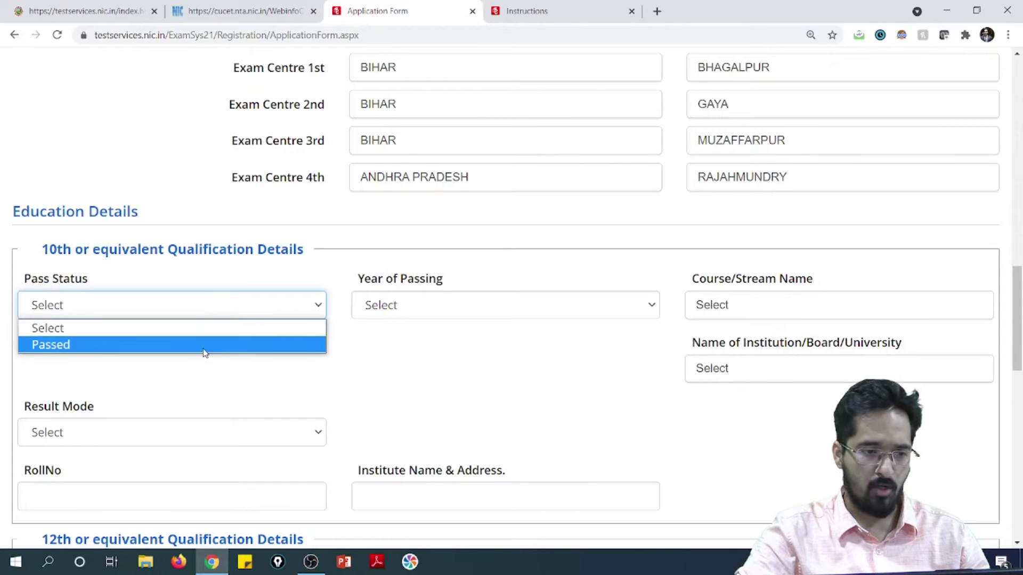
pyautogui.click(205, 353)
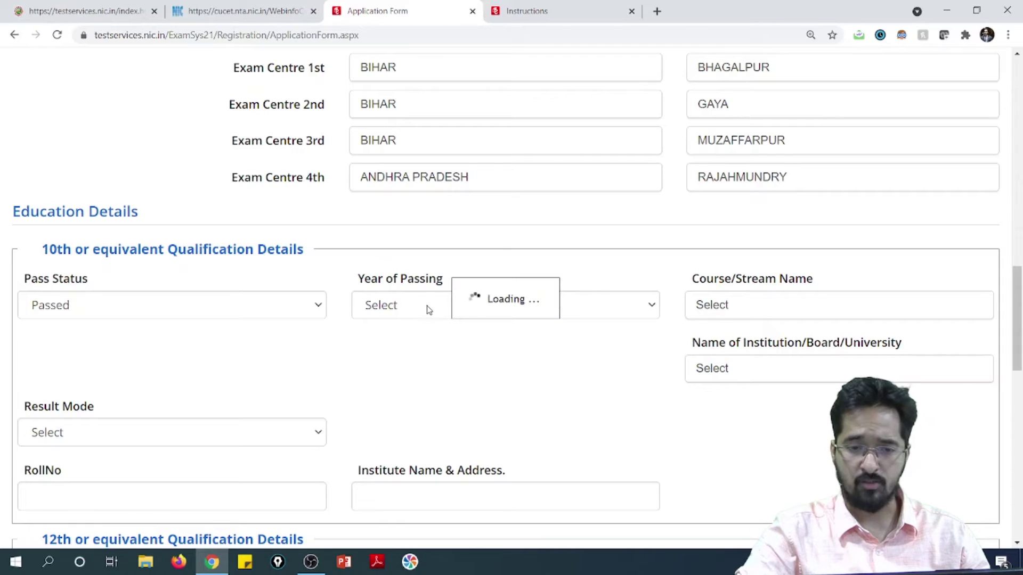
pyautogui.click(652, 308)
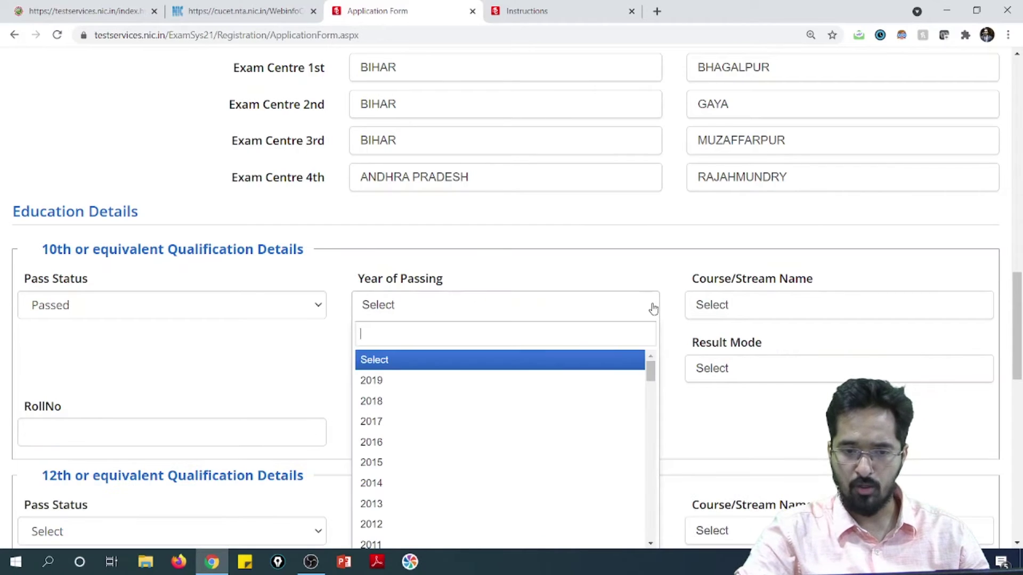
pyautogui.scroll(-7, 447, 426)
pyautogui.scroll(7, 408, 416)
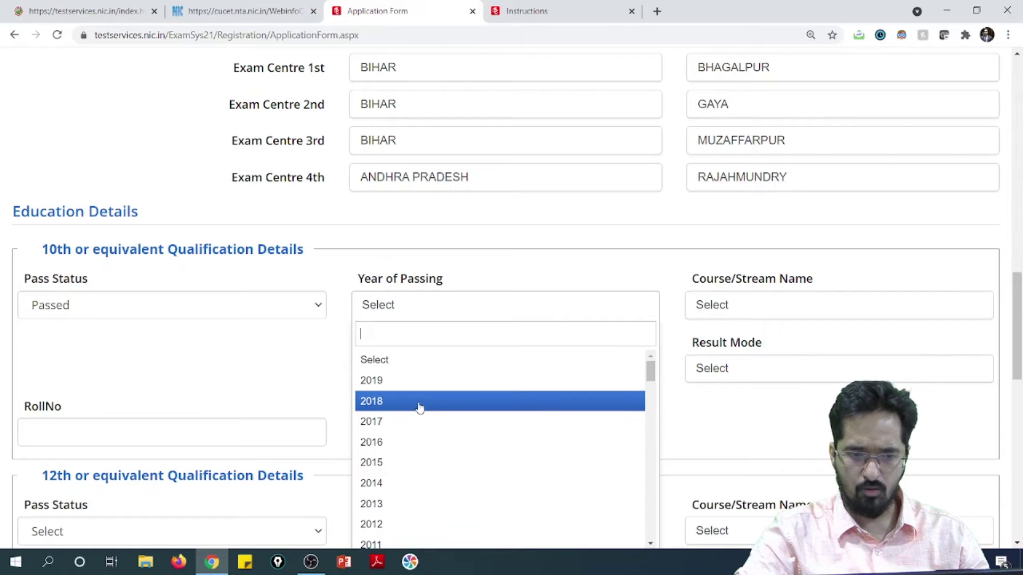
pyautogui.click(414, 404)
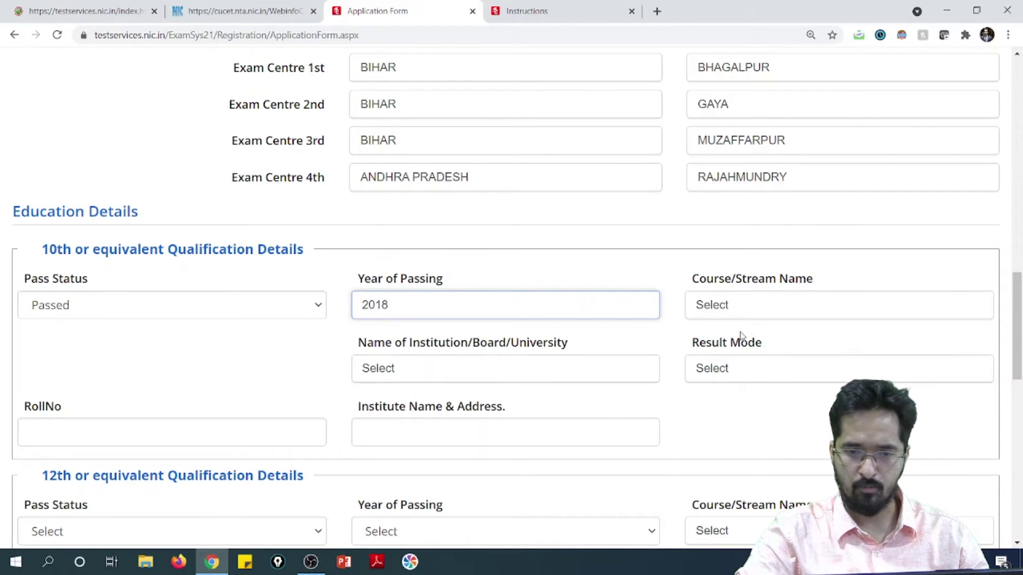
pyautogui.click(737, 306)
pyautogui.click(750, 386)
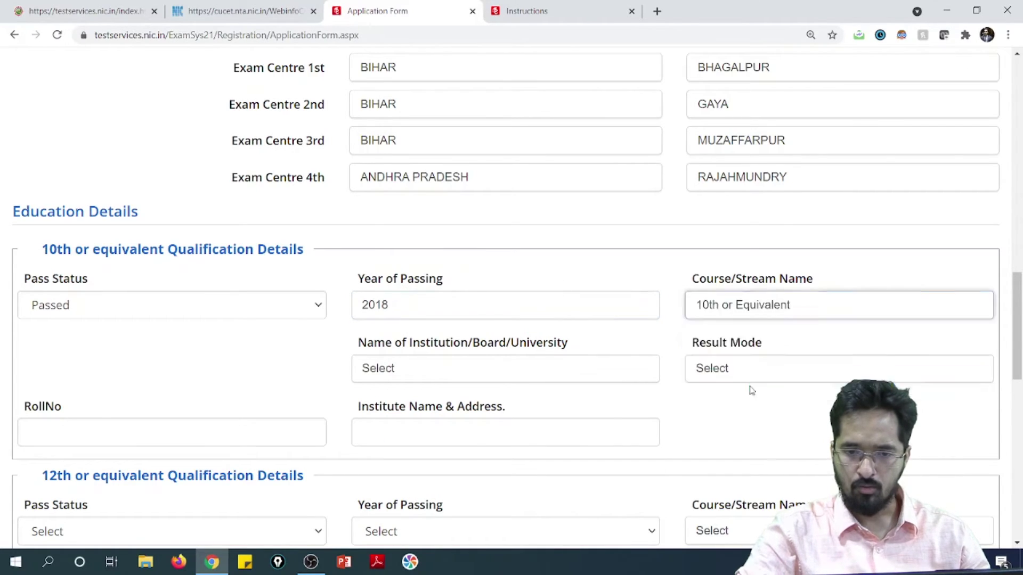
pyautogui.click(474, 371)
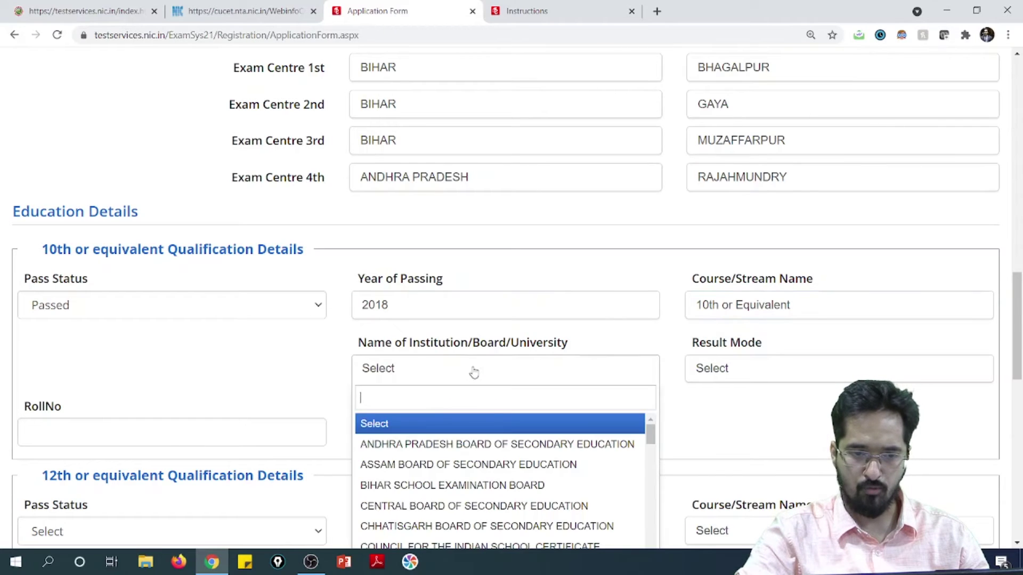
pyautogui.click(448, 507)
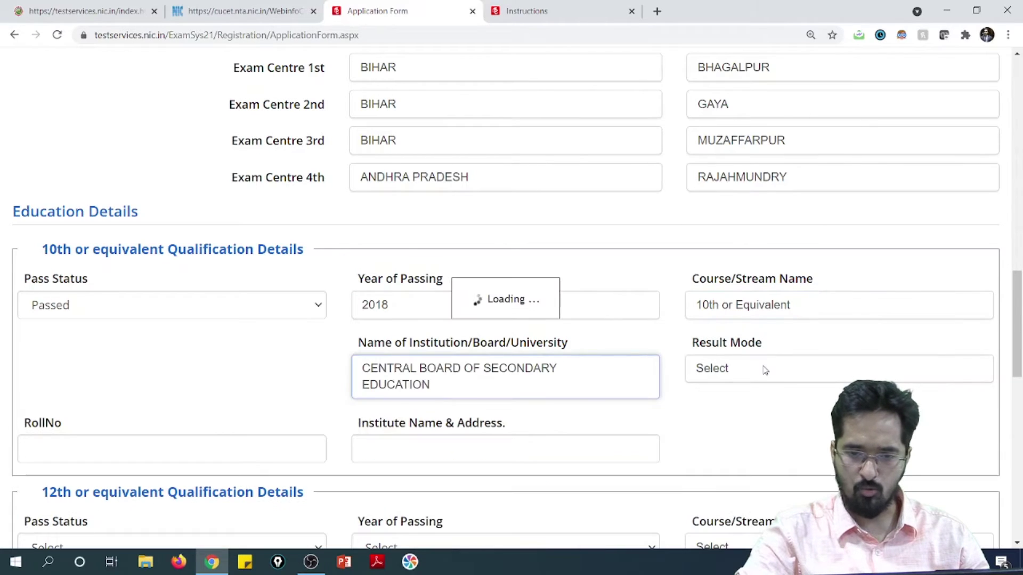
pyautogui.click(767, 378)
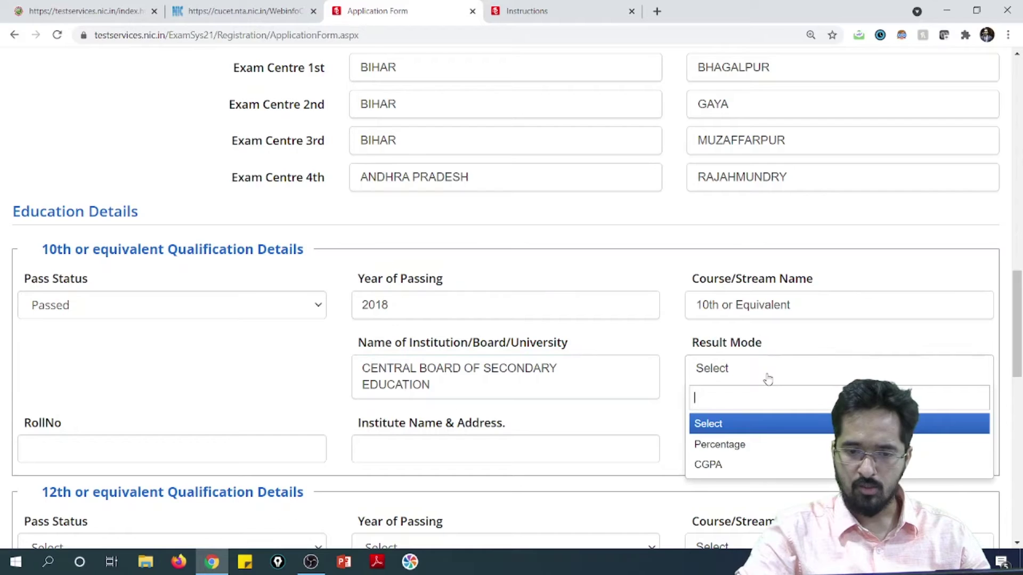
pyautogui.click(769, 442)
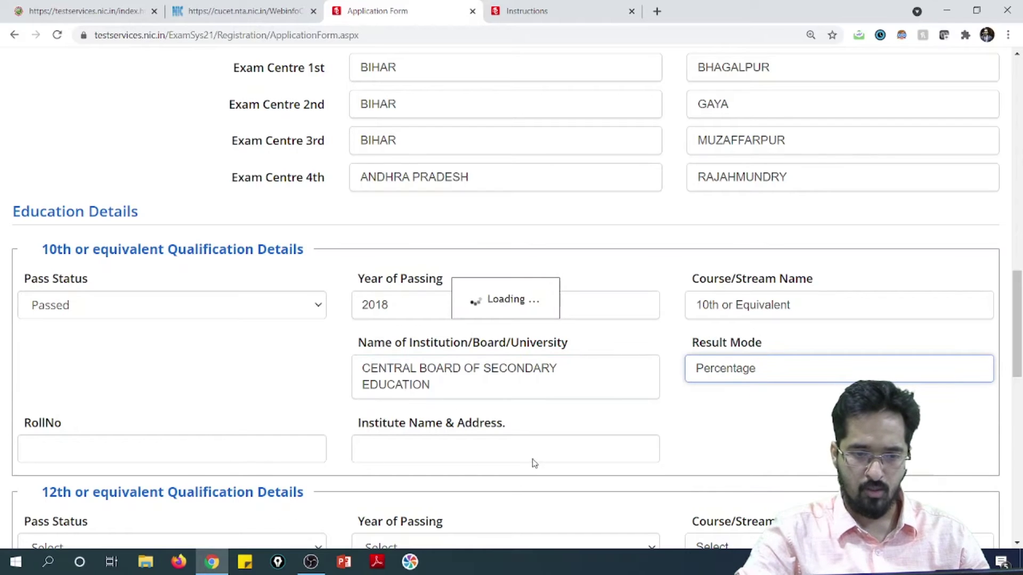
# Enter the 10th marks as 450 obtained out of 500 total.
pyautogui.scroll(-2, 613, 387)
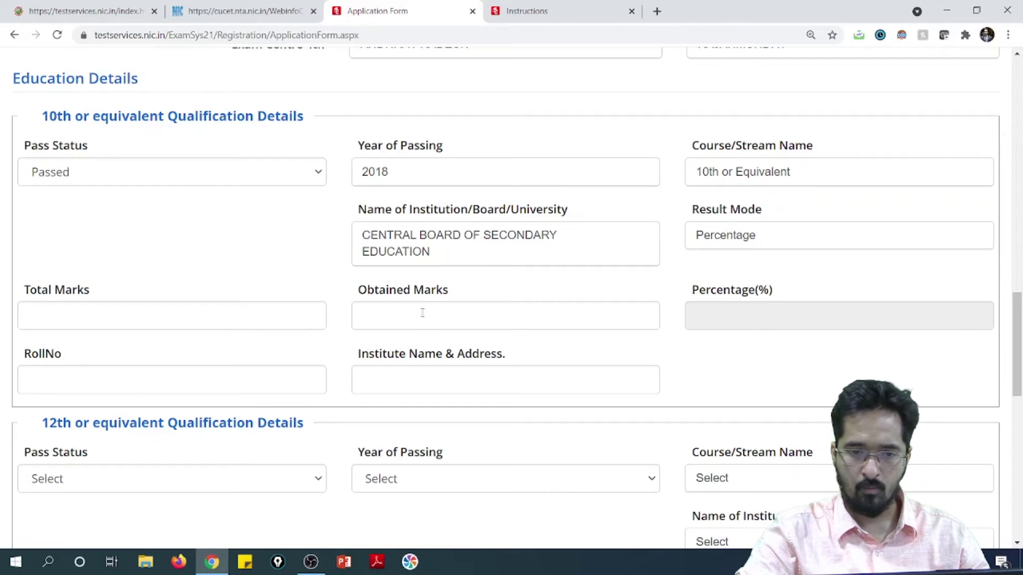
pyautogui.scroll(-2, 426, 309)
pyautogui.click(108, 192)
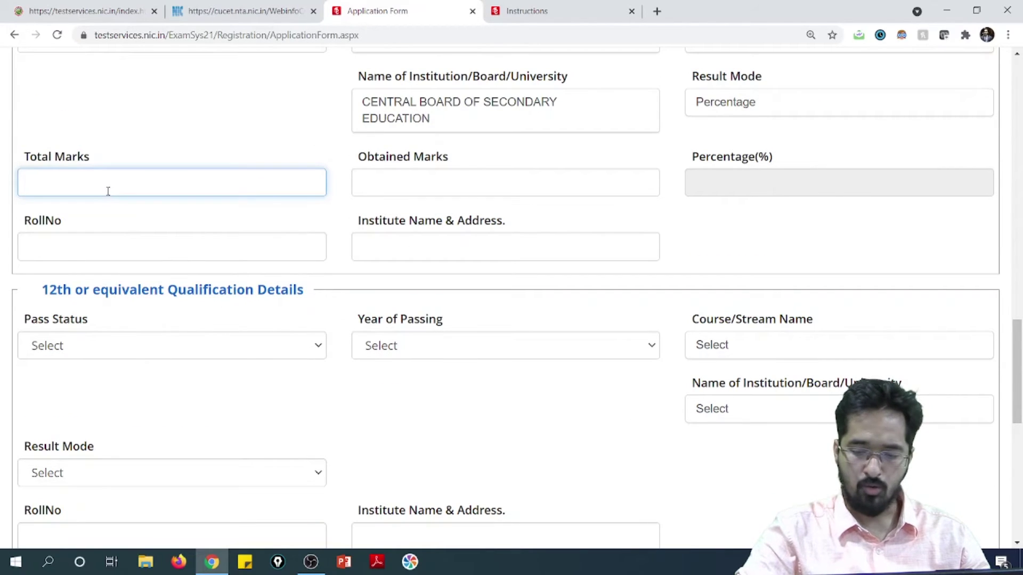
pyautogui.write('500')
pyautogui.click(433, 185)
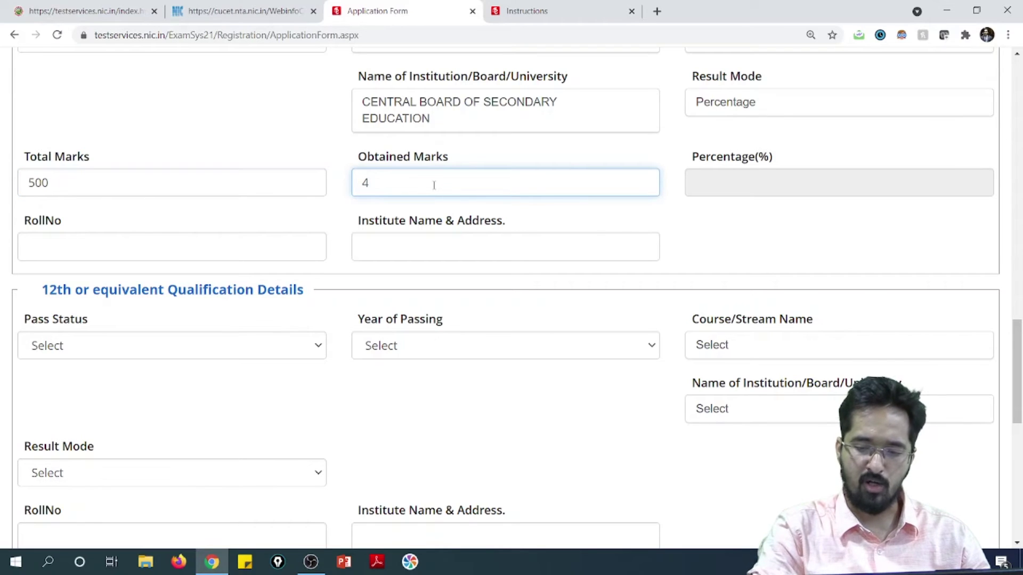
pyautogui.write('452')
pyautogui.press('BackSpace')
pyautogui.write('0')
pyautogui.click(765, 178)
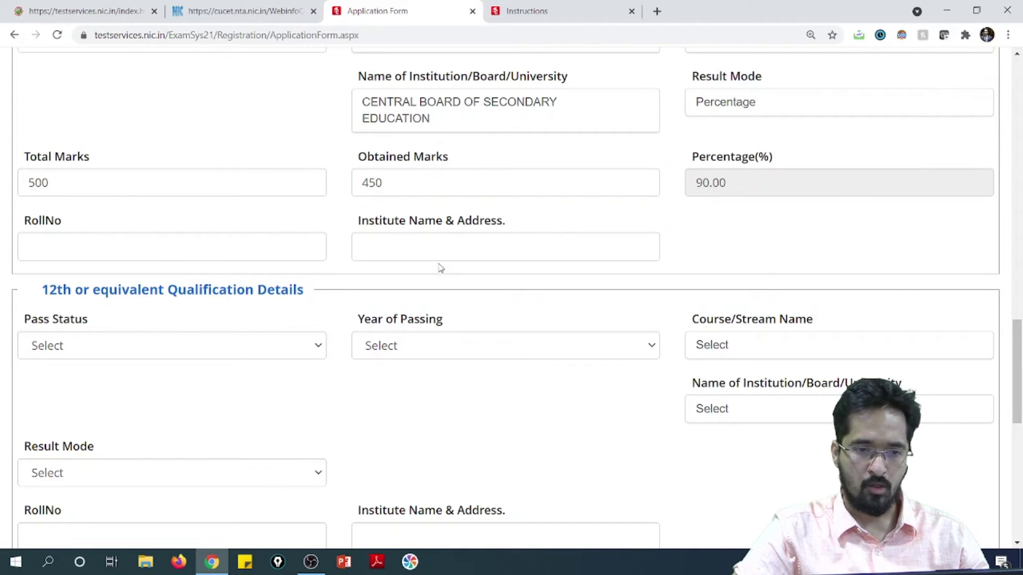
# Enter DPS as the 10th institute name and address.
pyautogui.click(434, 236)
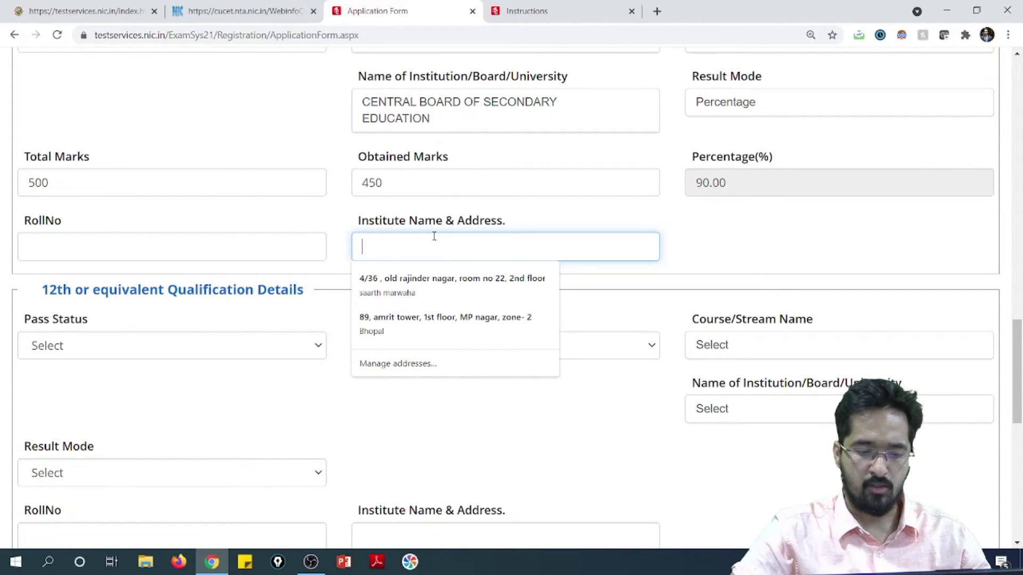
pyautogui.write('DPS')
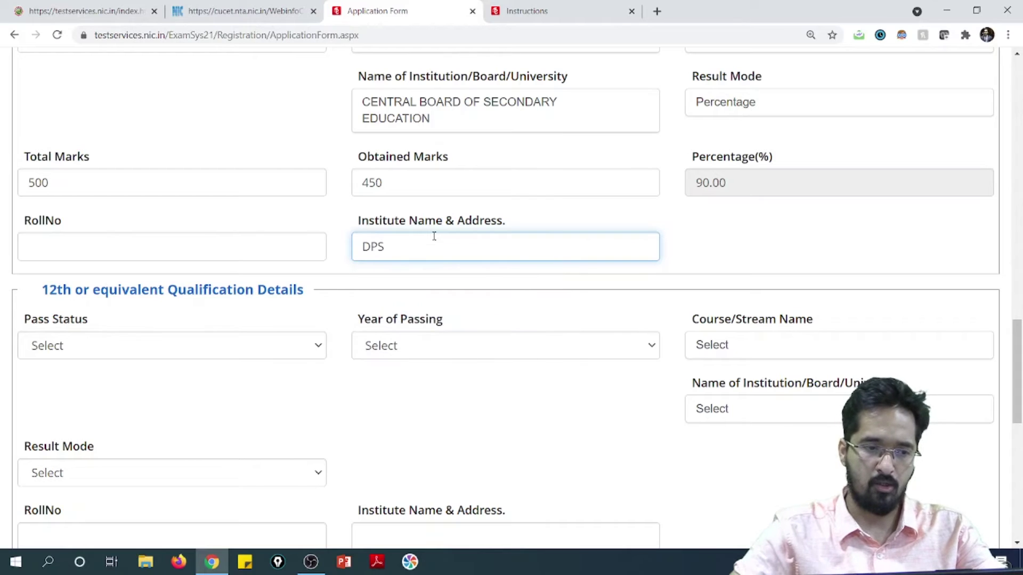
pyautogui.click(666, 235)
pyautogui.scroll(3, 247, 253)
pyautogui.scroll(-3, 228, 271)
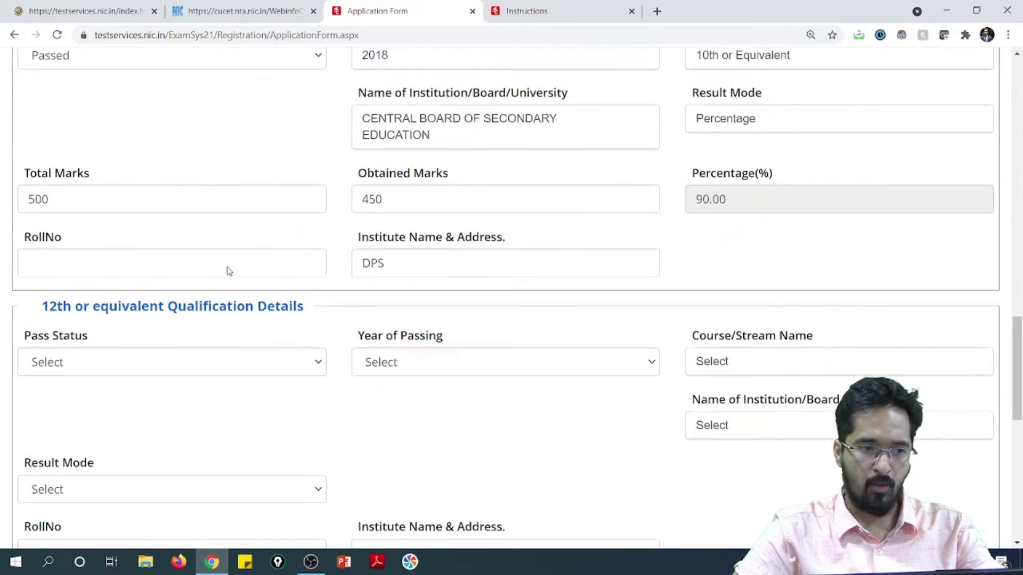
pyautogui.scroll(-1, 228, 271)
# Set the 12th as Passed in 2020 with course Class 12th or equivalent.
pyautogui.click(272, 351)
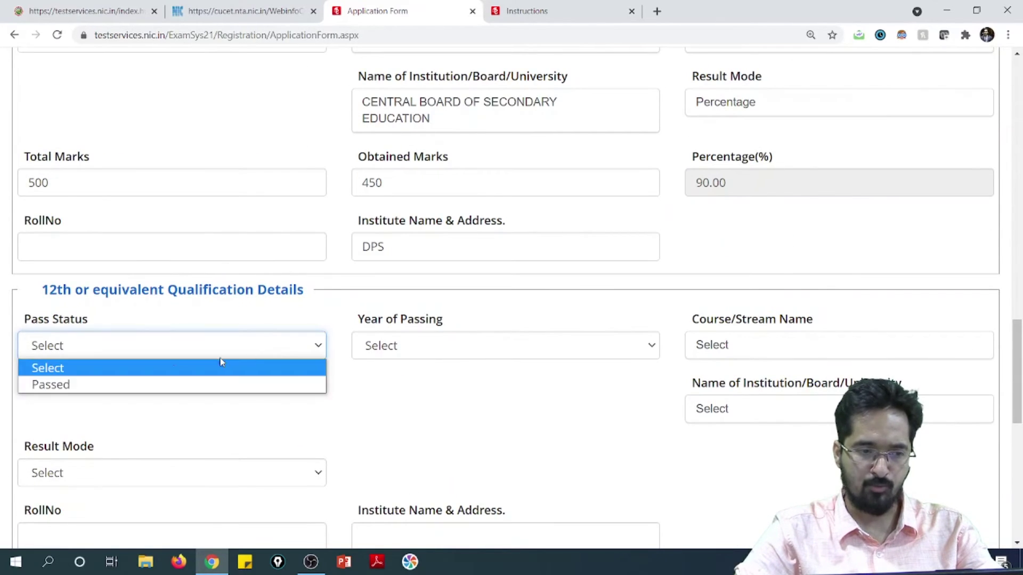
pyautogui.click(160, 384)
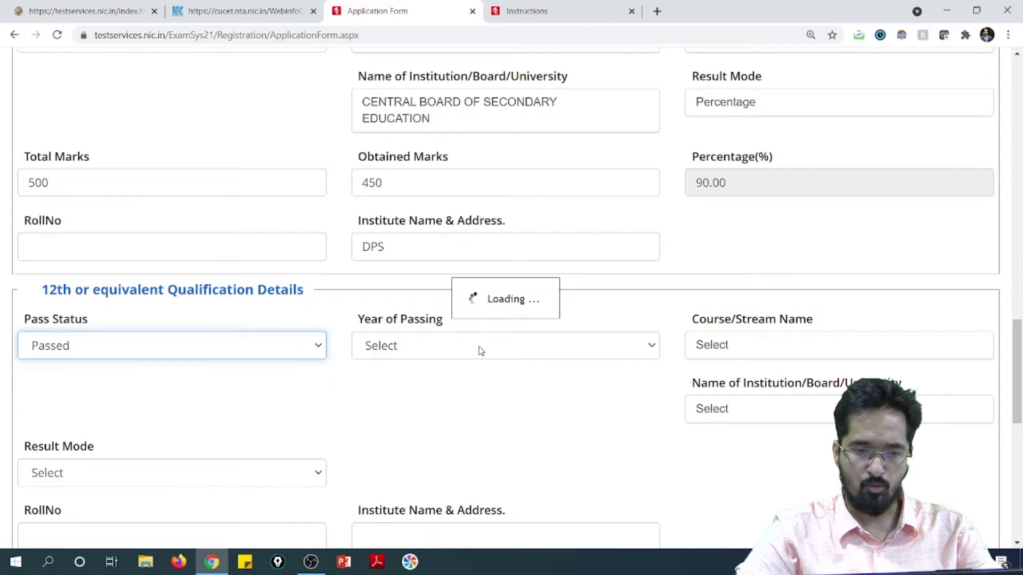
pyautogui.click(481, 353)
pyautogui.scroll(-2, 450, 436)
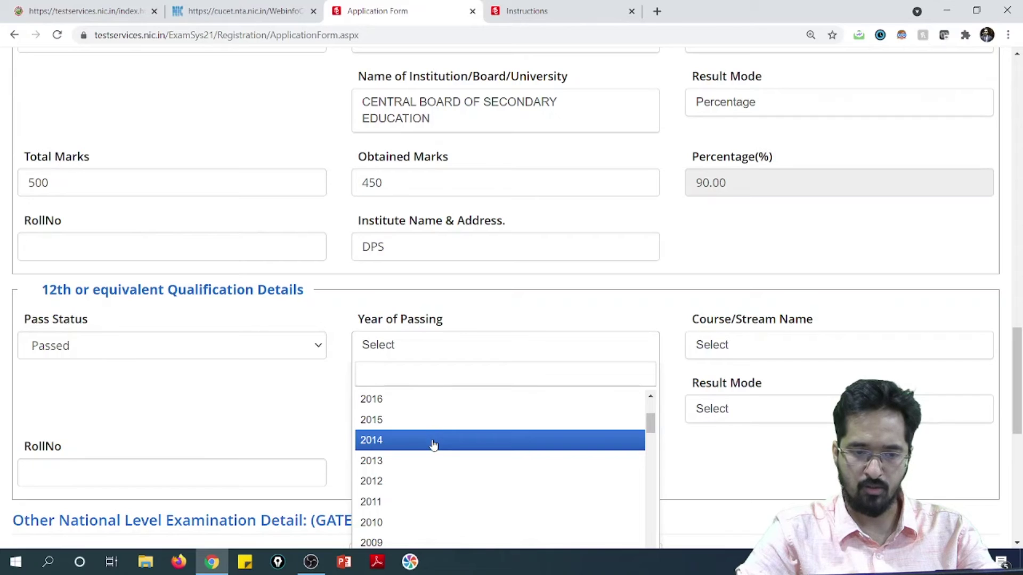
pyautogui.scroll(2, 434, 439)
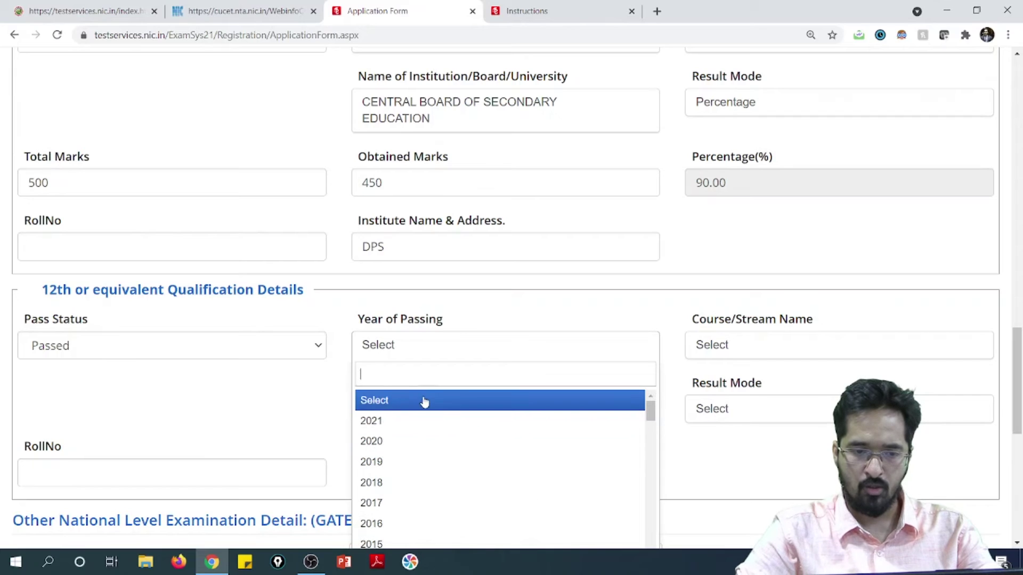
pyautogui.click(432, 447)
pyautogui.click(733, 348)
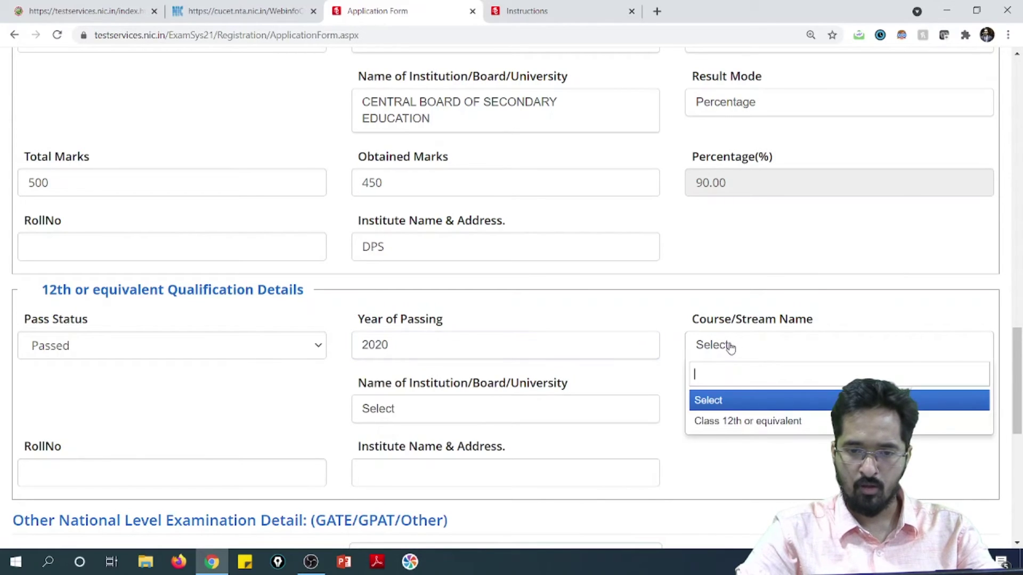
pyautogui.click(730, 421)
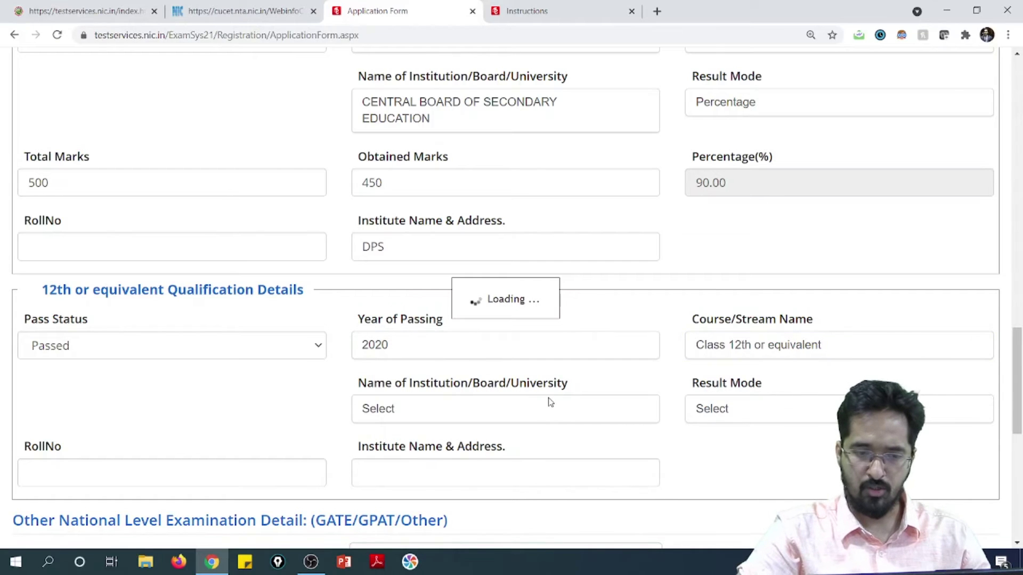
# Choose board CBSE I (CBSE INTERNATIONAL), Percentage result mode, and enter 450 of 500 marks.
pyautogui.scroll(-1, 590, 396)
pyautogui.click(452, 342)
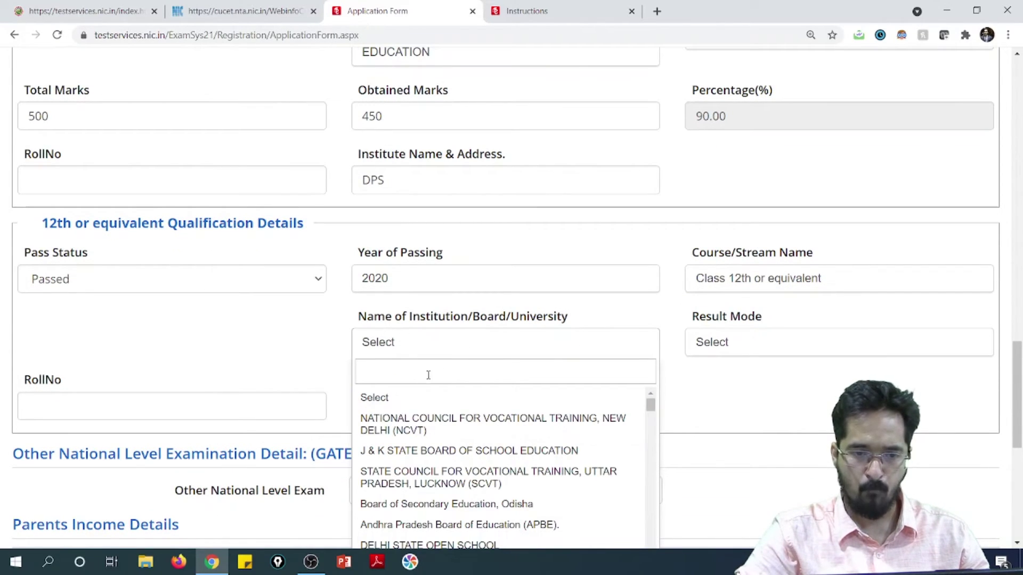
pyautogui.write('cbse')
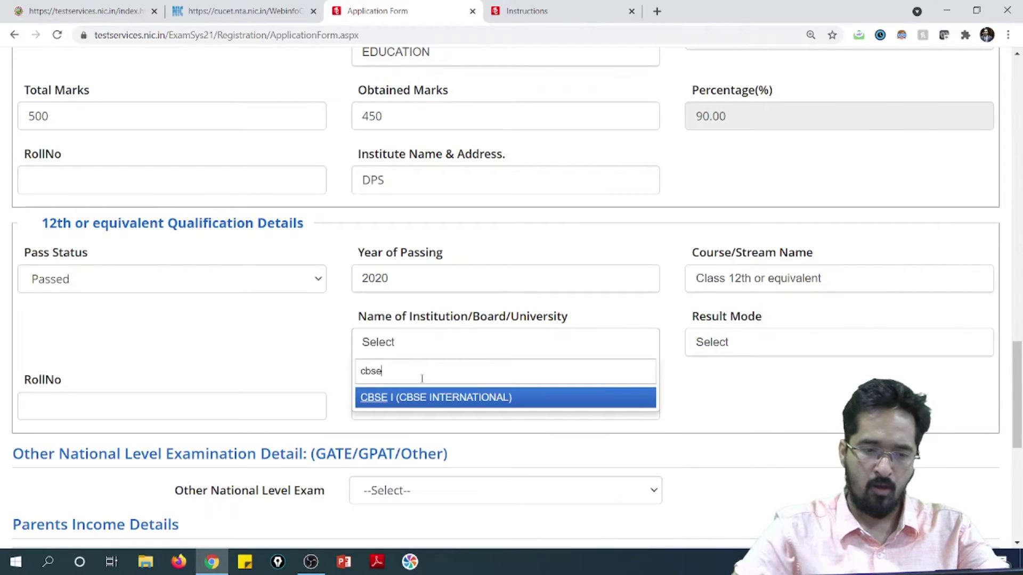
pyautogui.click(485, 401)
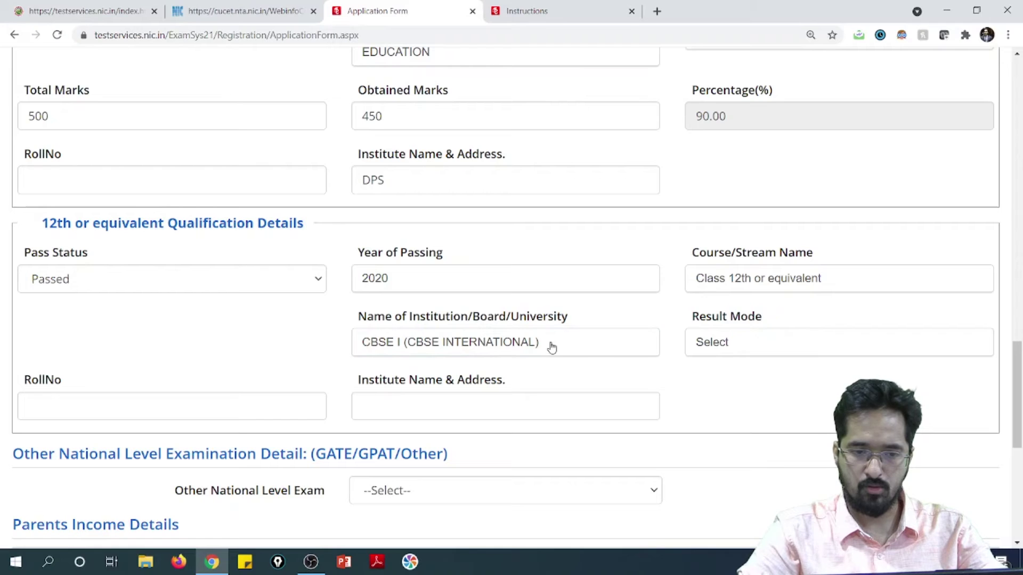
pyautogui.click(789, 345)
pyautogui.click(727, 419)
pyautogui.click(450, 414)
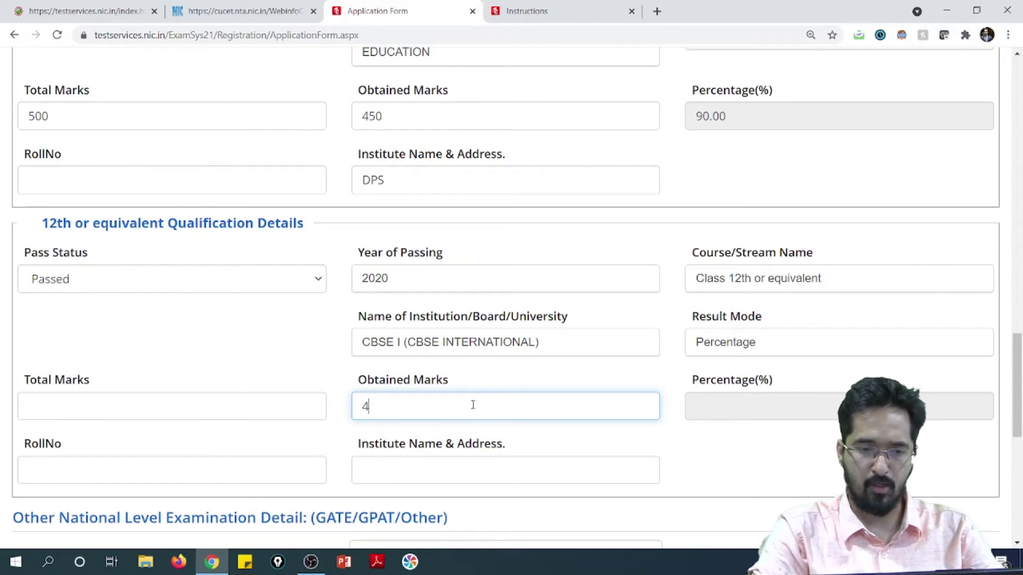
pyautogui.click(236, 419)
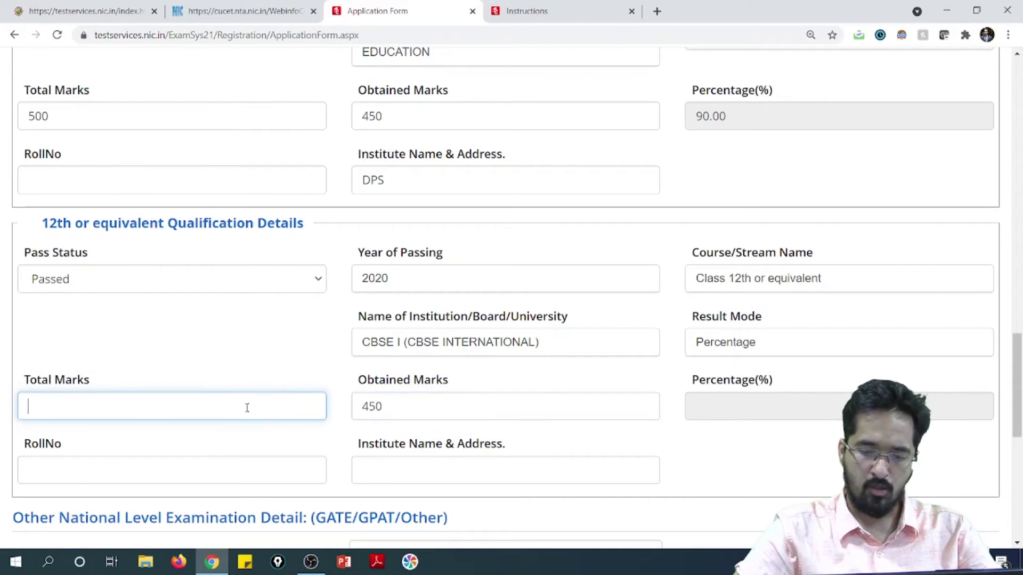
pyautogui.click(688, 467)
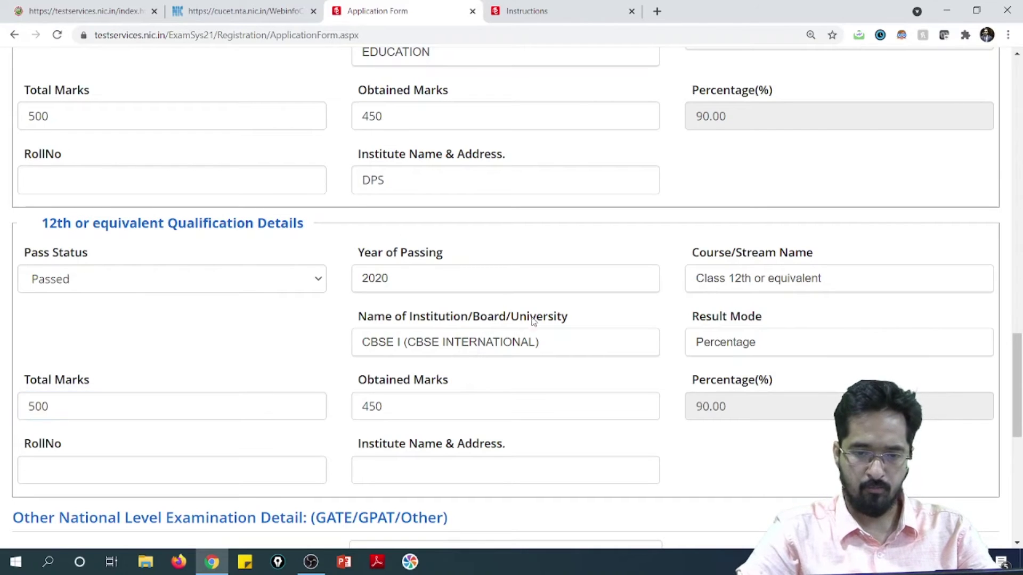
# Enter the roll number and give DPS as the 12th institute name and address.
pyautogui.click(133, 178)
pyautogui.write('123456')
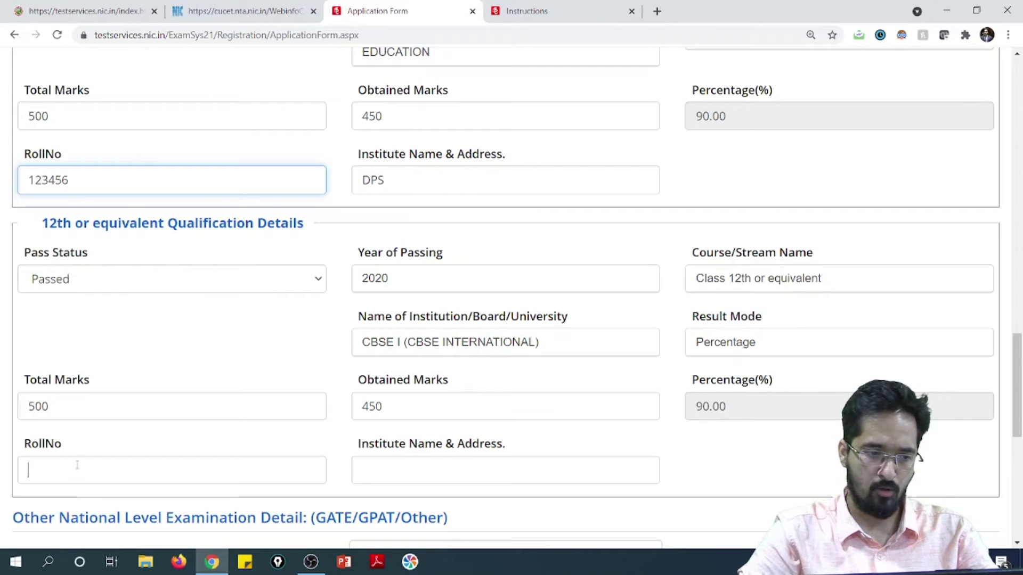
pyautogui.write('123456')
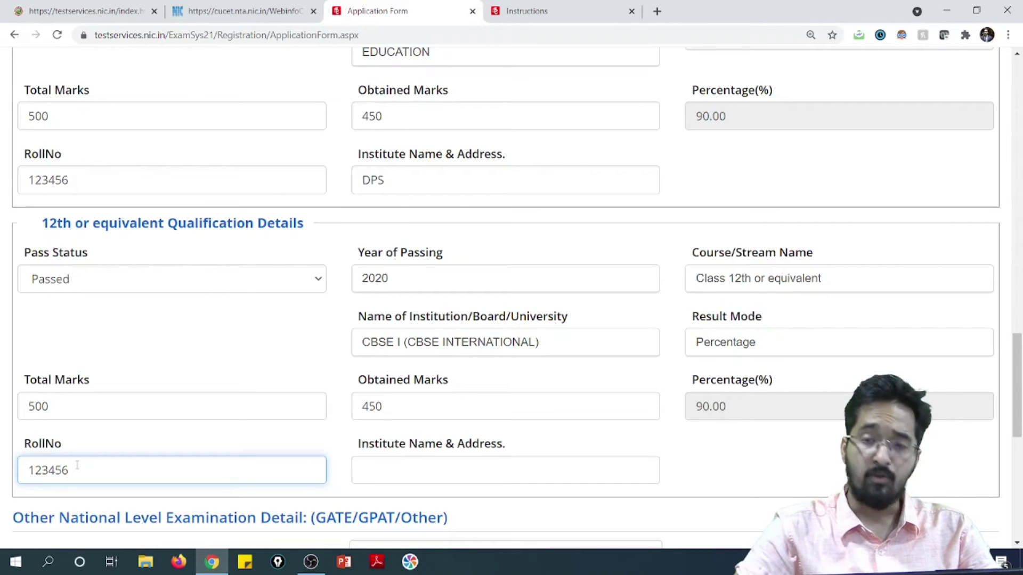
pyautogui.scroll(-3, 57, 409)
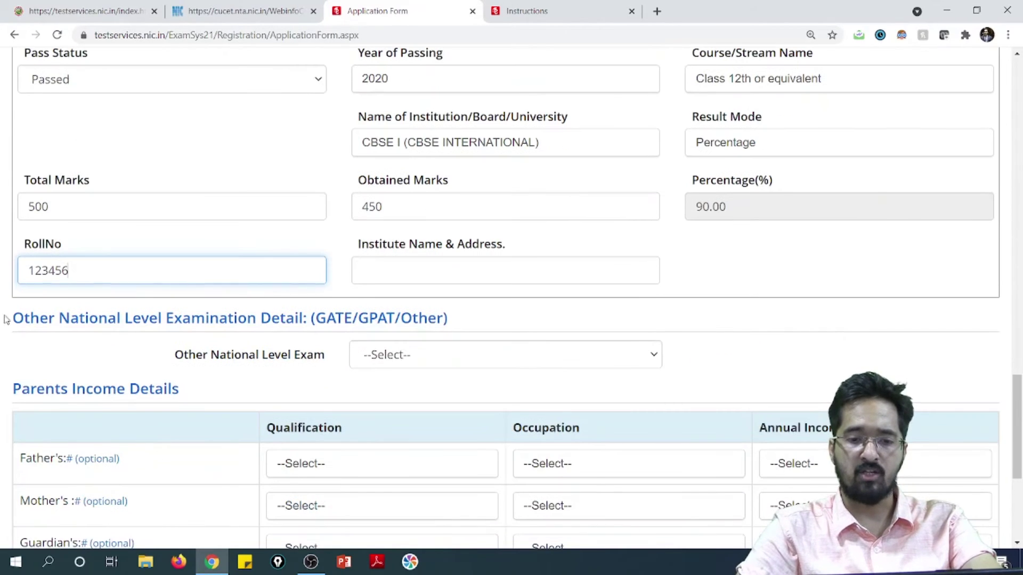
pyautogui.click(503, 266)
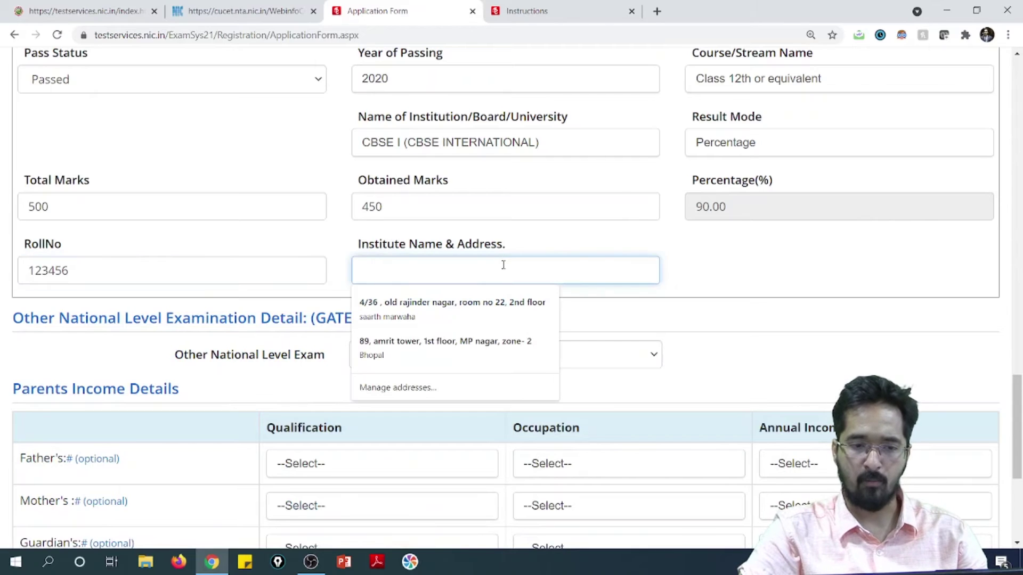
pyautogui.write('DPS')
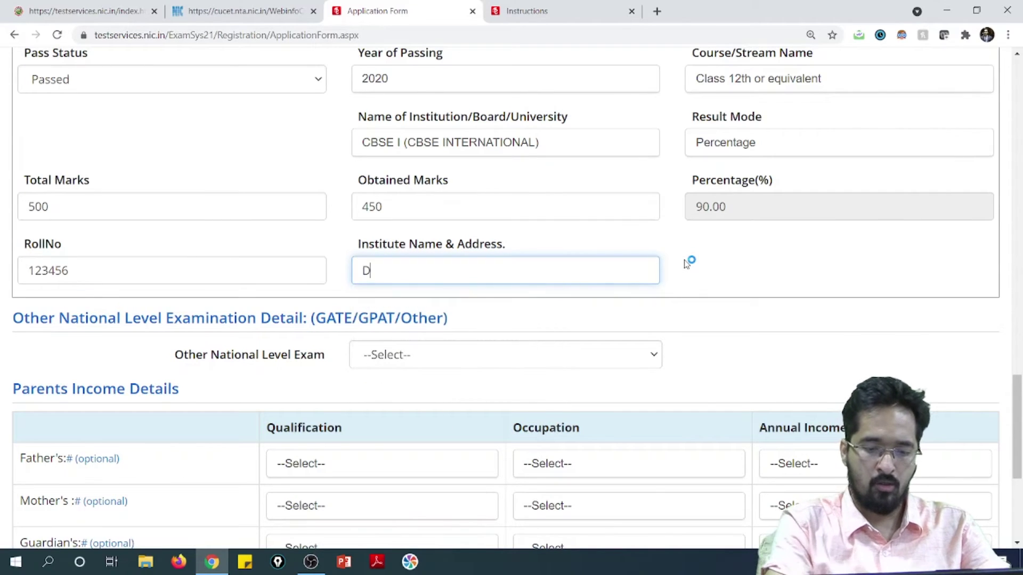
pyautogui.click(722, 260)
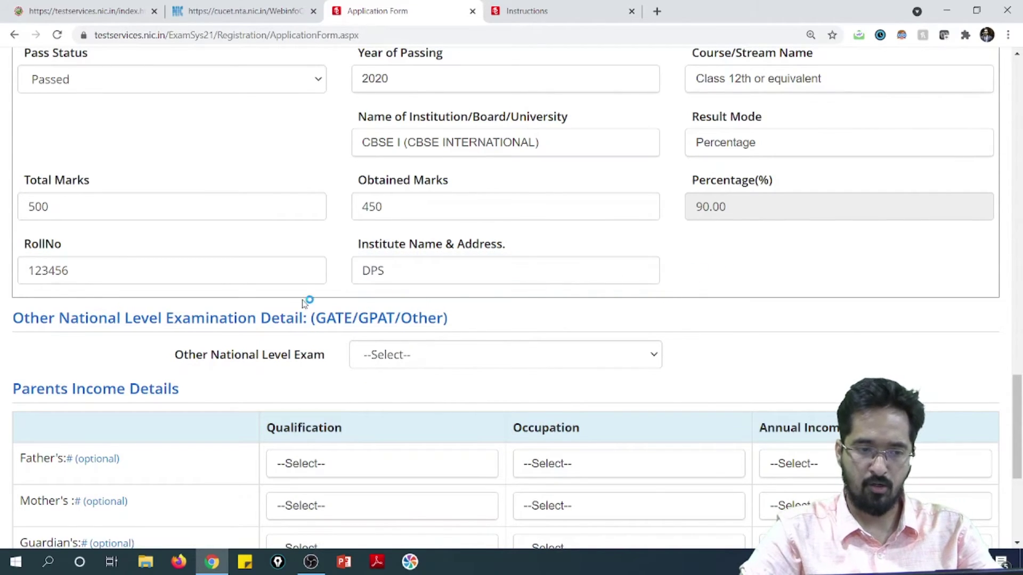
pyautogui.scroll(-2, 247, 327)
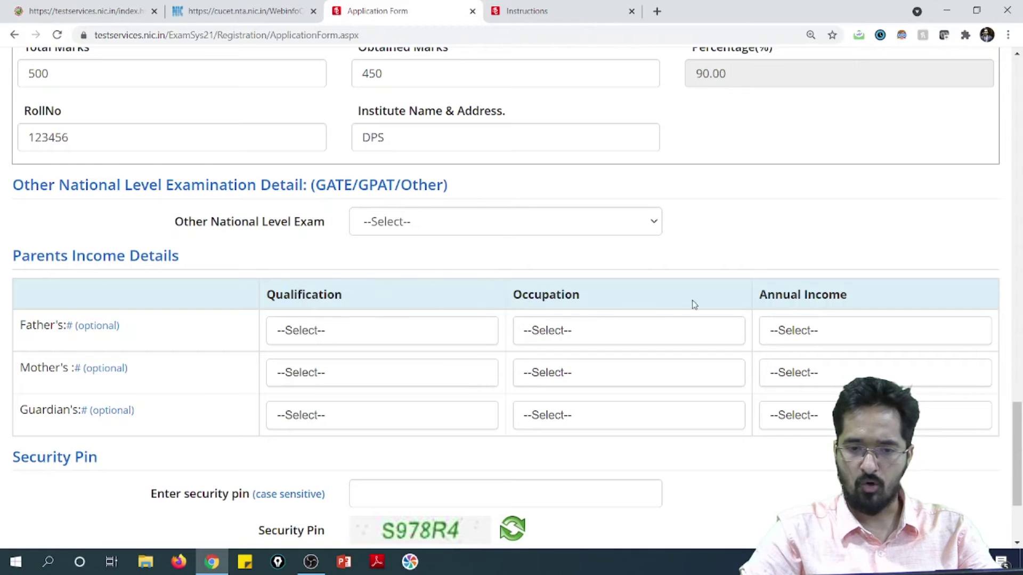
# Enter the security pin and answer No for Other National Level Exam.
pyautogui.scroll(-2, 454, 406)
pyautogui.click(367, 362)
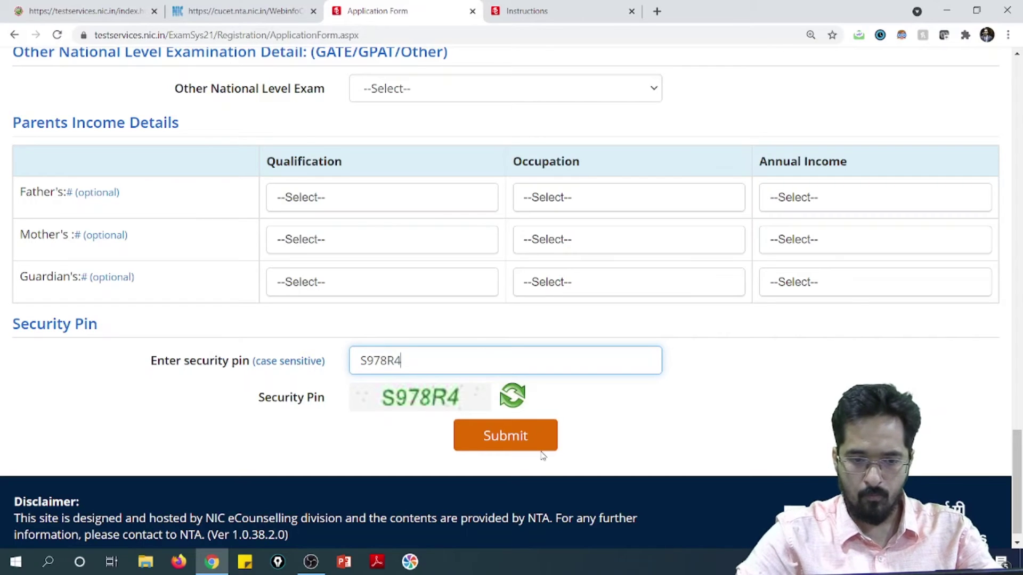
pyautogui.scroll(3, 614, 306)
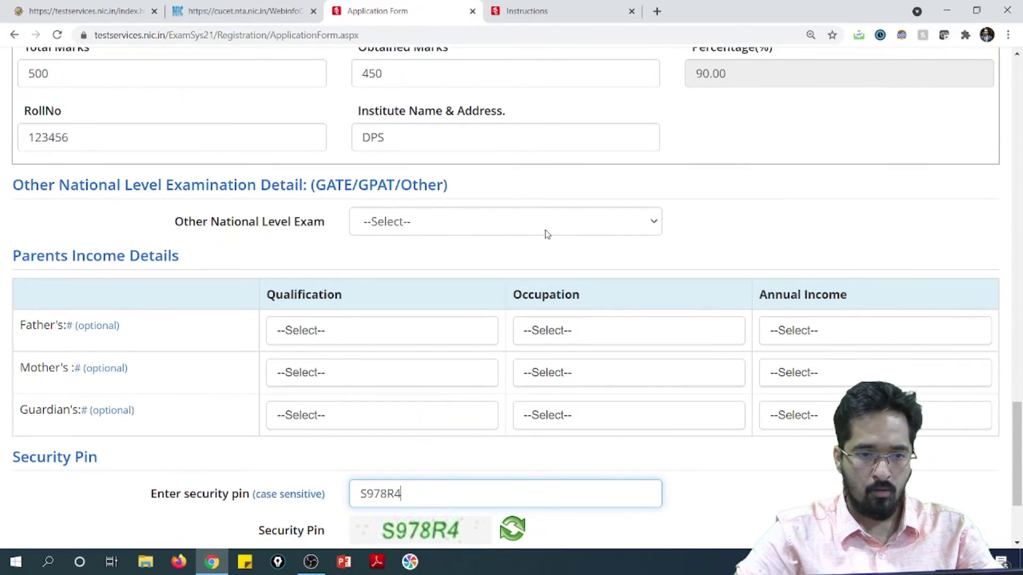
pyautogui.click(546, 233)
pyautogui.click(505, 261)
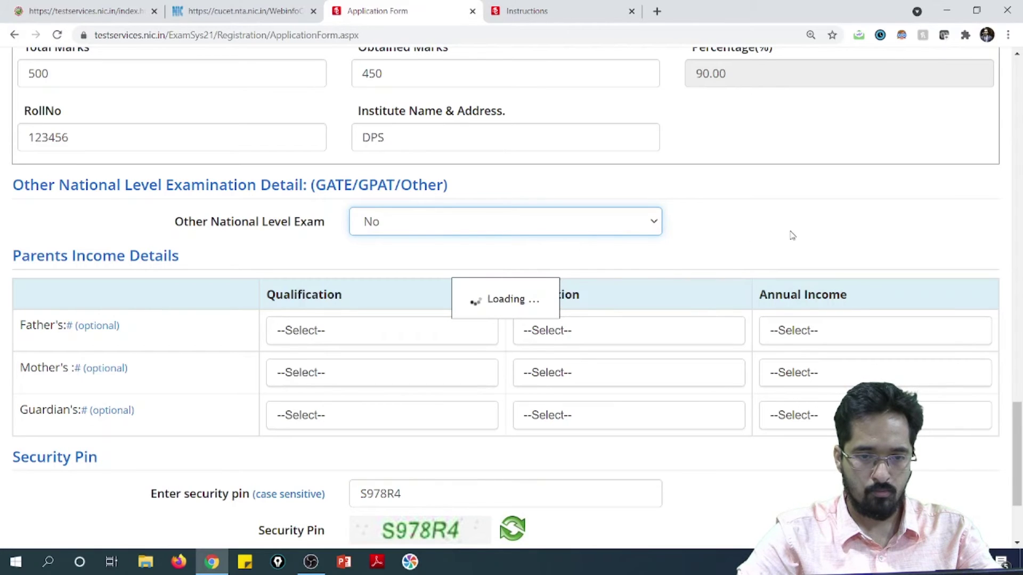
# Submit the application form to reach its Review Page.
pyautogui.scroll(20, 746, 246)
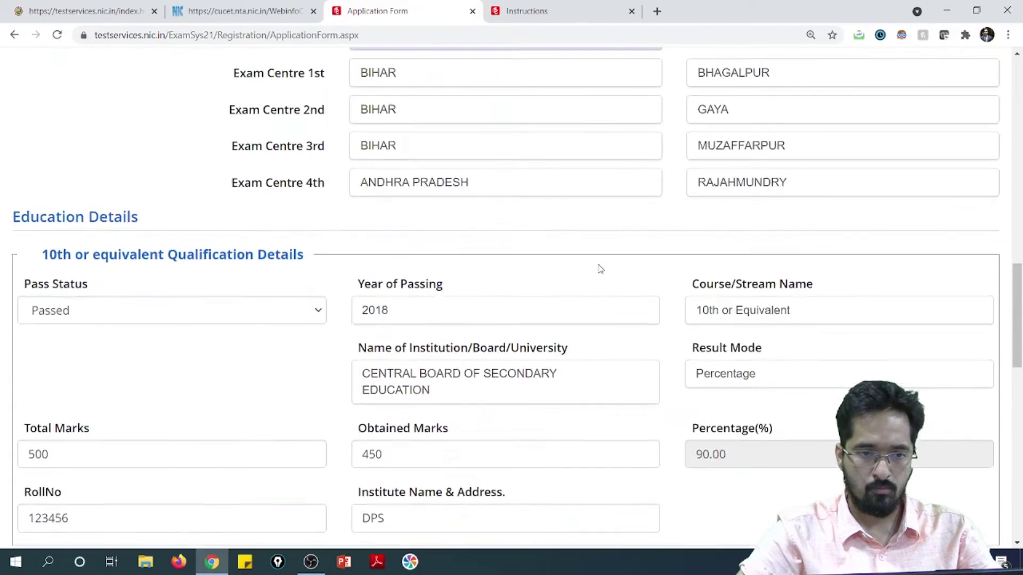
pyautogui.scroll(3, 680, 322)
pyautogui.scroll(-20, 680, 322)
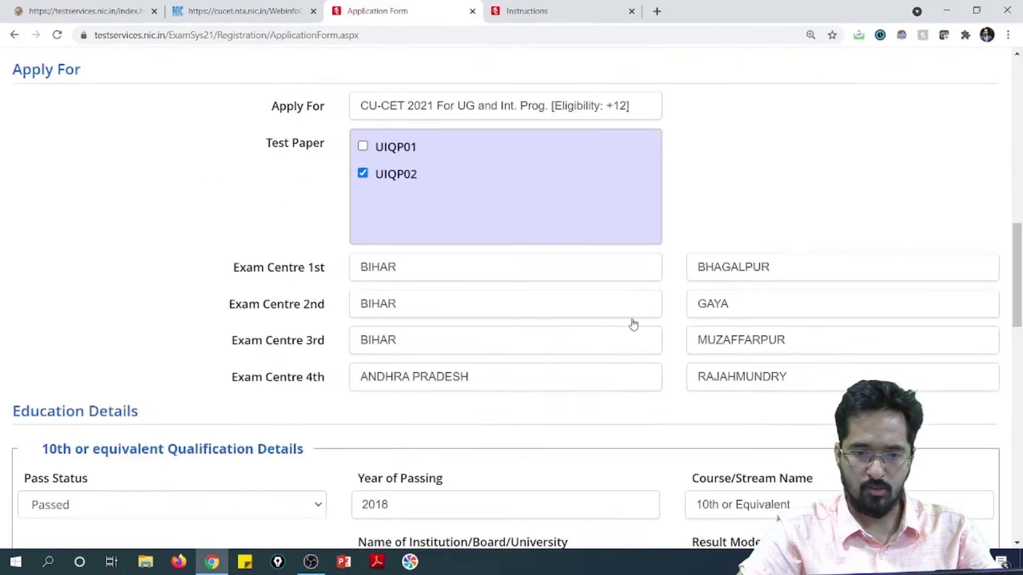
pyautogui.scroll(-3, 615, 312)
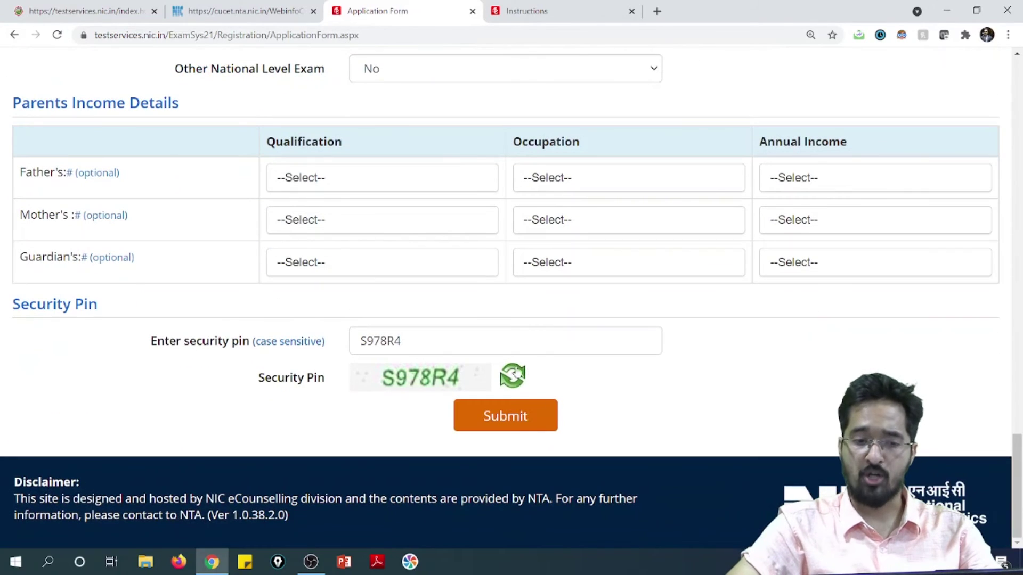
pyautogui.click(503, 425)
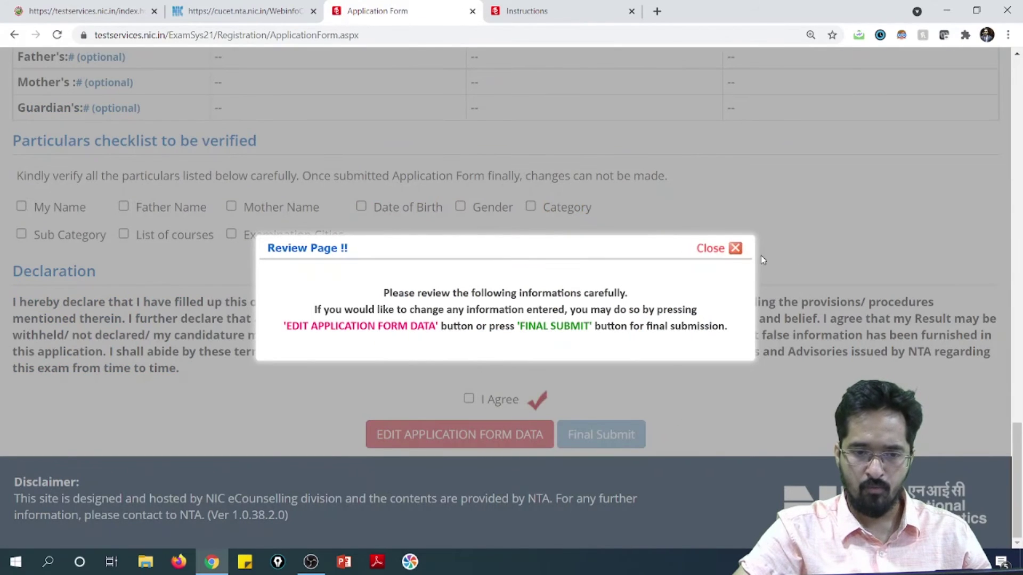
# Close the Review Page notice and scroll through the filled application form.
pyautogui.click(736, 248)
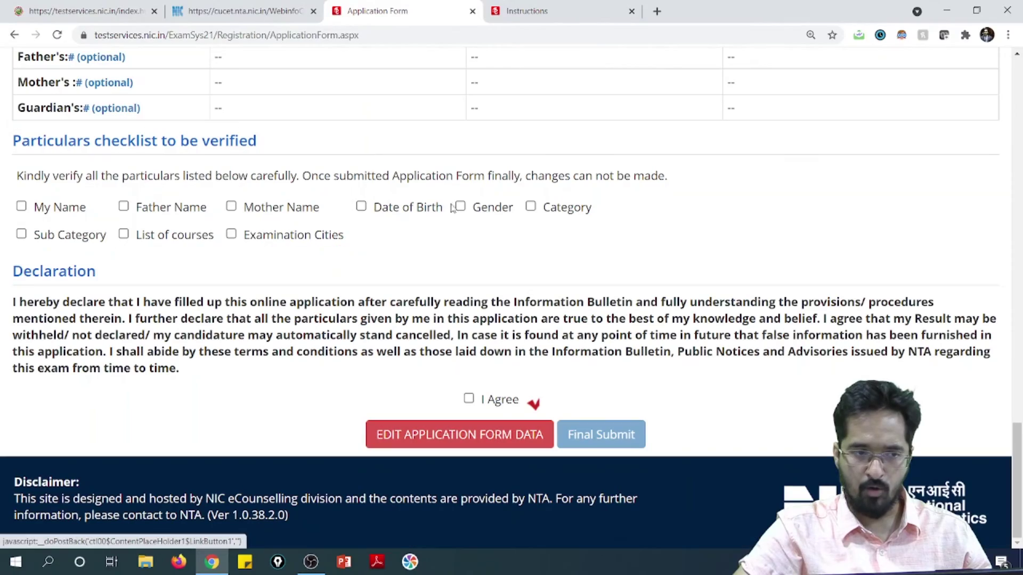
pyautogui.scroll(10, 309, 285)
pyautogui.scroll(15, 422, 296)
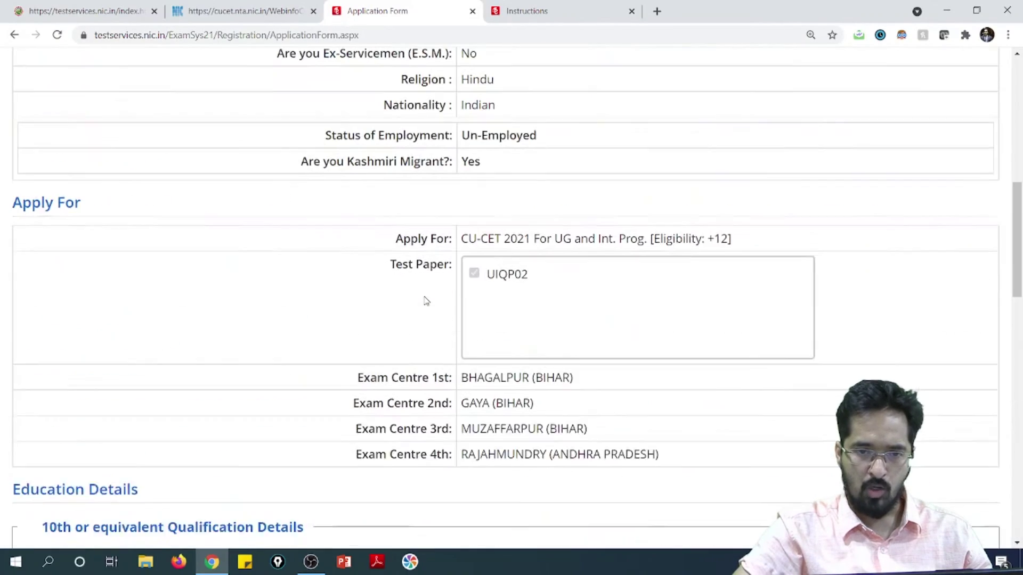
pyautogui.scroll(-10, 307, 310)
pyautogui.scroll(-12, 308, 310)
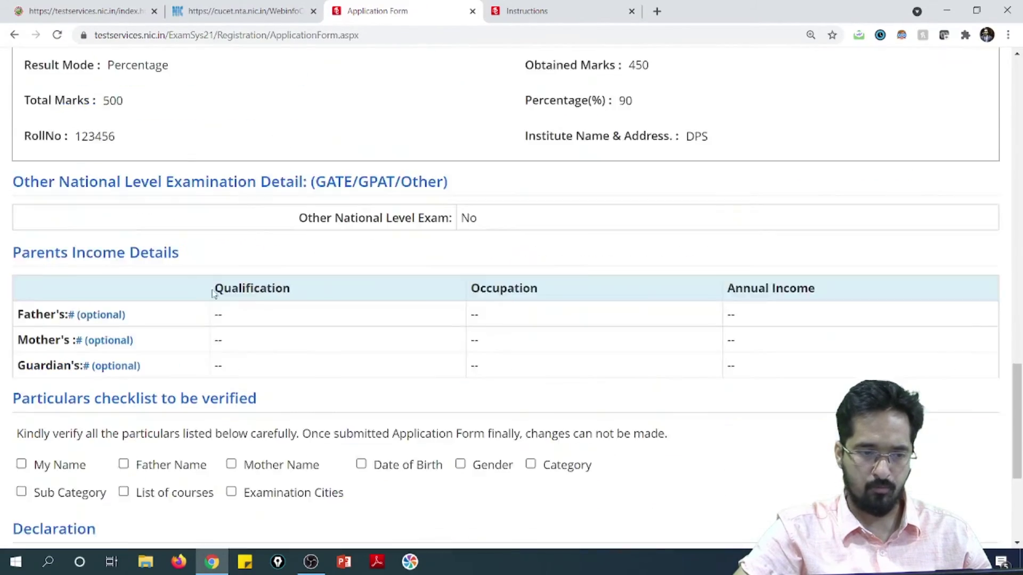
# Tick the checklist for name, mother's name, birth date, gender, category, cities, courses and sub category.
pyautogui.click(63, 275)
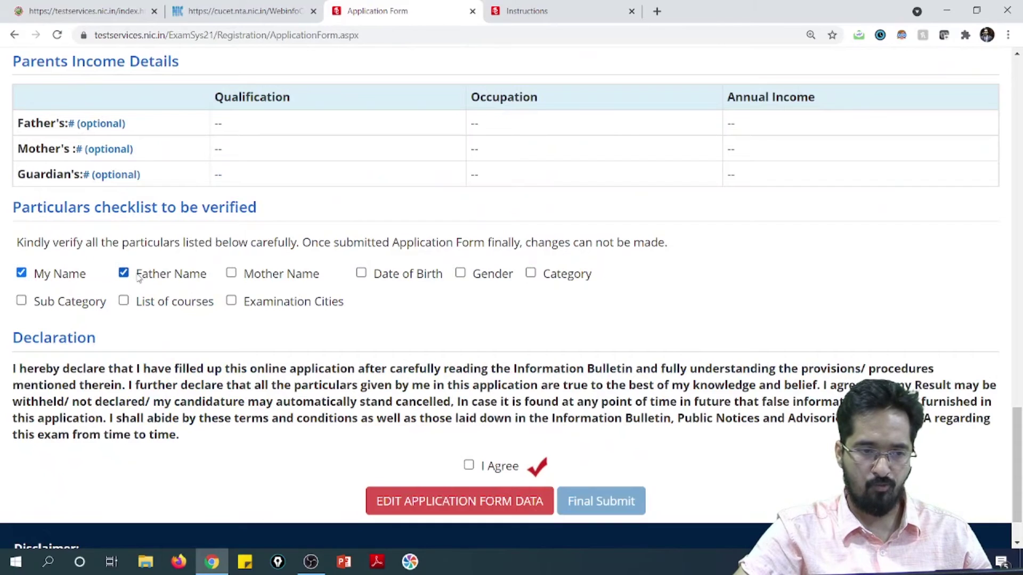
pyautogui.click(231, 273)
pyautogui.click(361, 273)
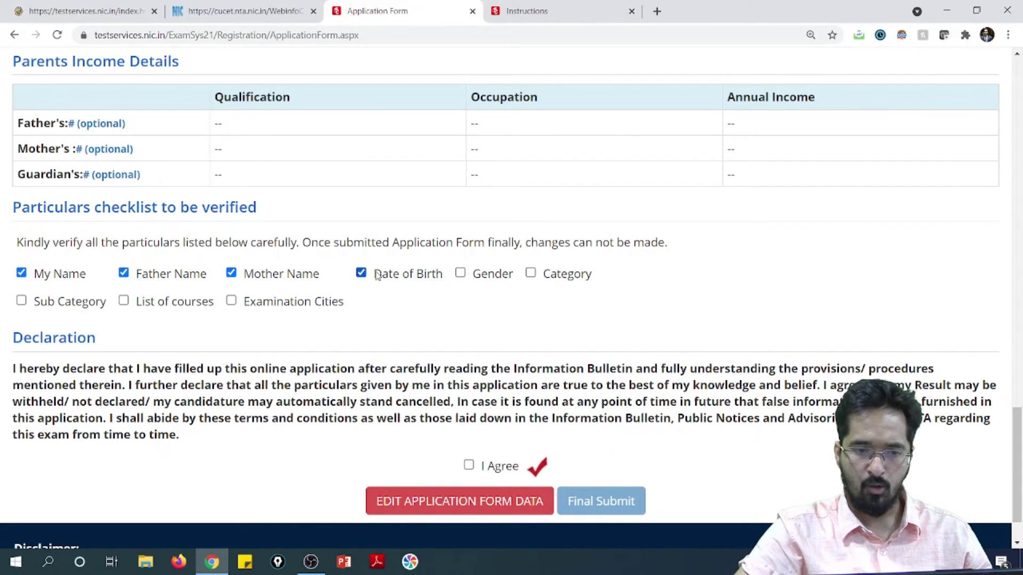
pyautogui.click(461, 273)
pyautogui.click(530, 274)
pyautogui.click(284, 305)
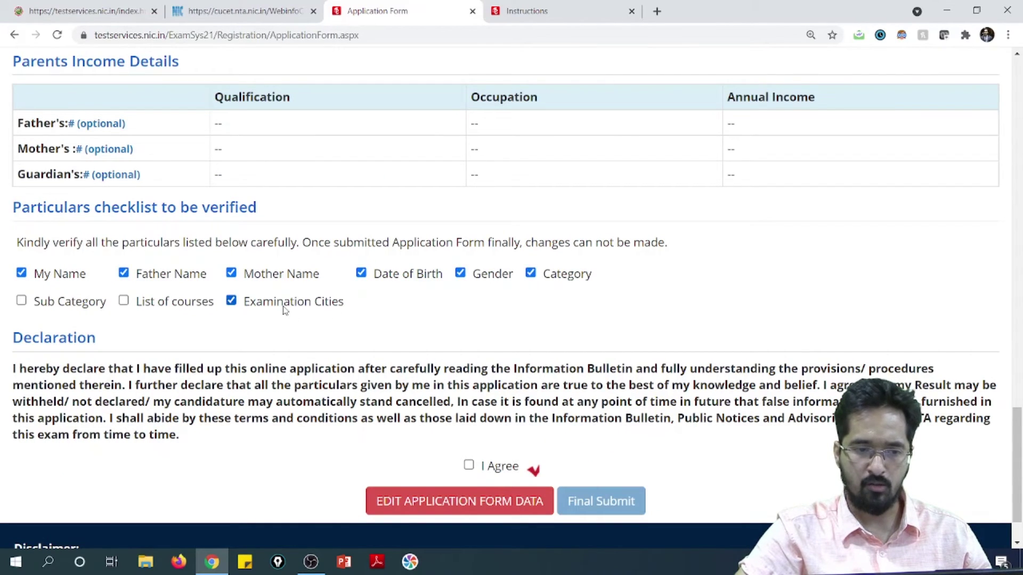
pyautogui.click(123, 302)
pyautogui.click(81, 304)
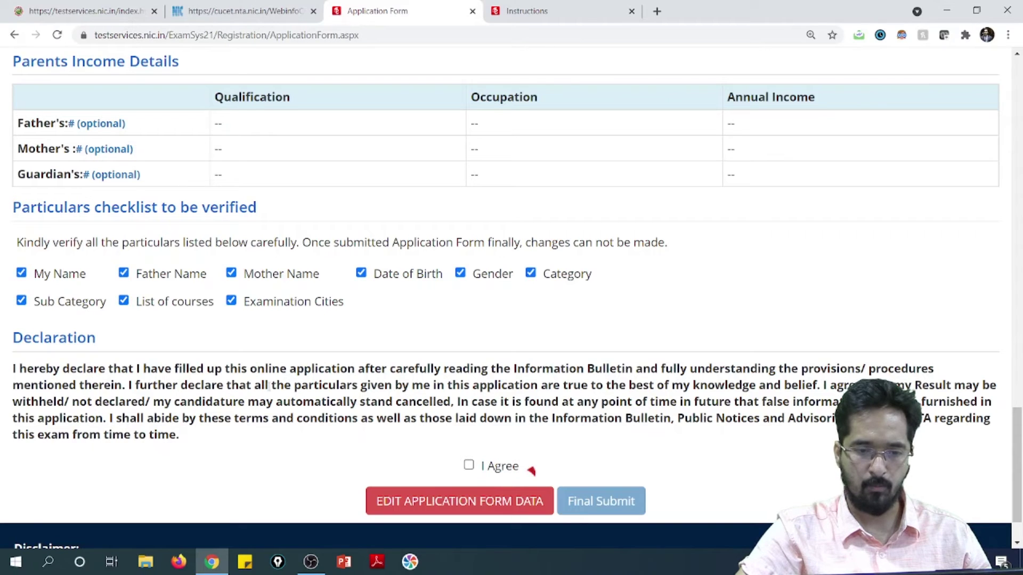
# Accept the declaration and final-submit the application, confirming with Yes.
pyautogui.click(469, 465)
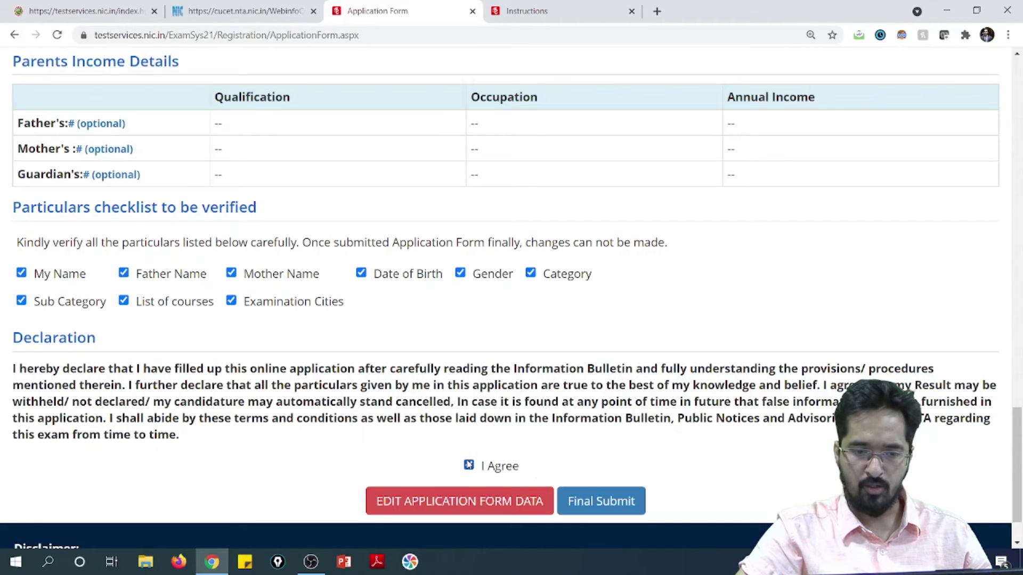
pyautogui.click(591, 498)
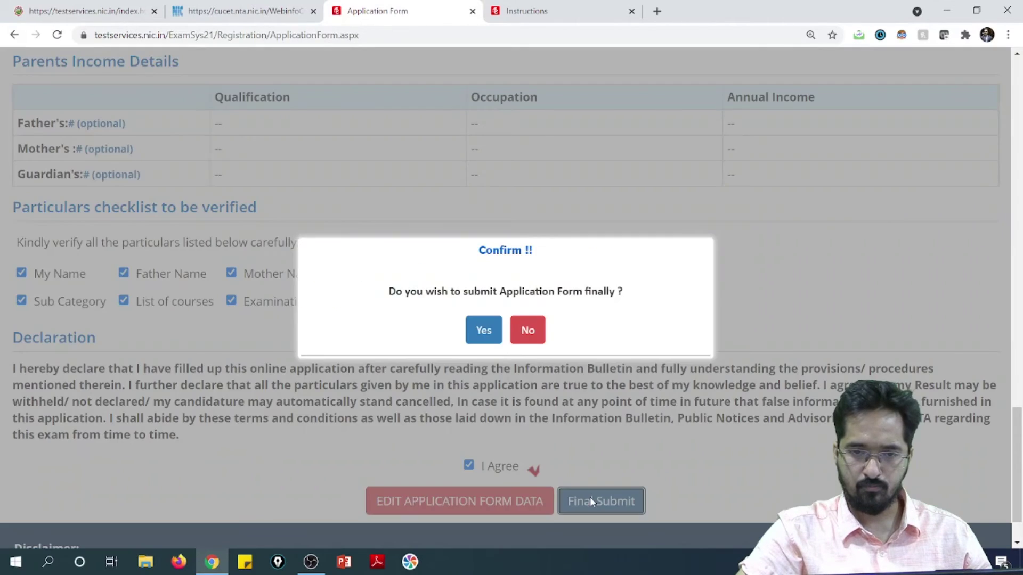
pyautogui.click(485, 330)
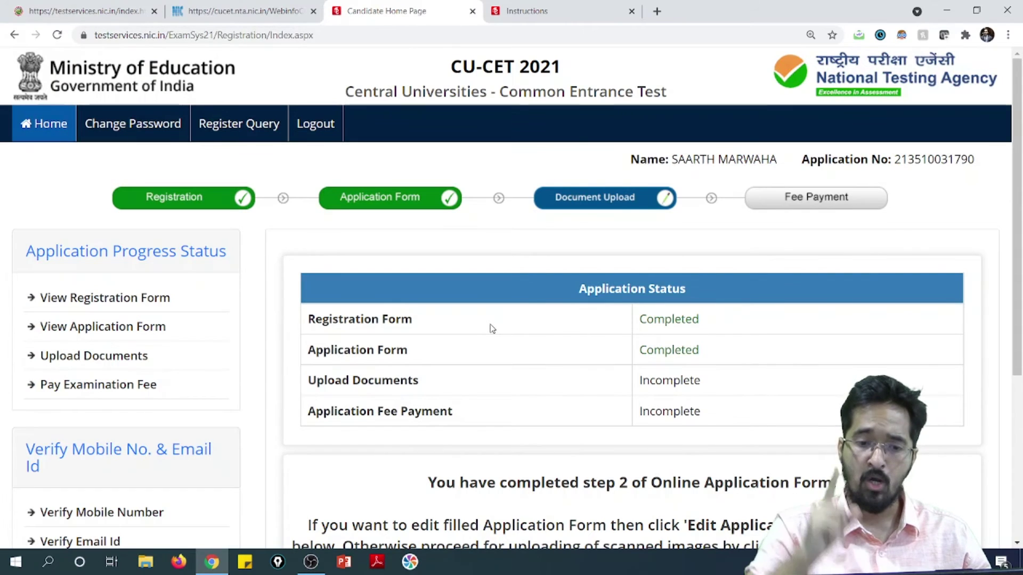
# Scroll down the Candidate Home Page and go to Upload Documents.
pyautogui.scroll(-2, 776, 363)
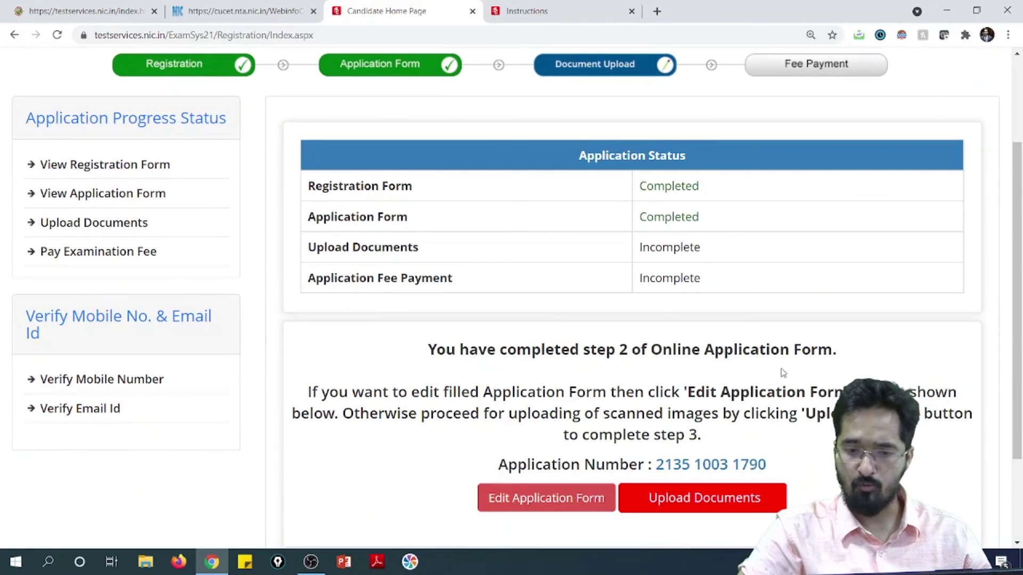
pyautogui.scroll(-1, 763, 396)
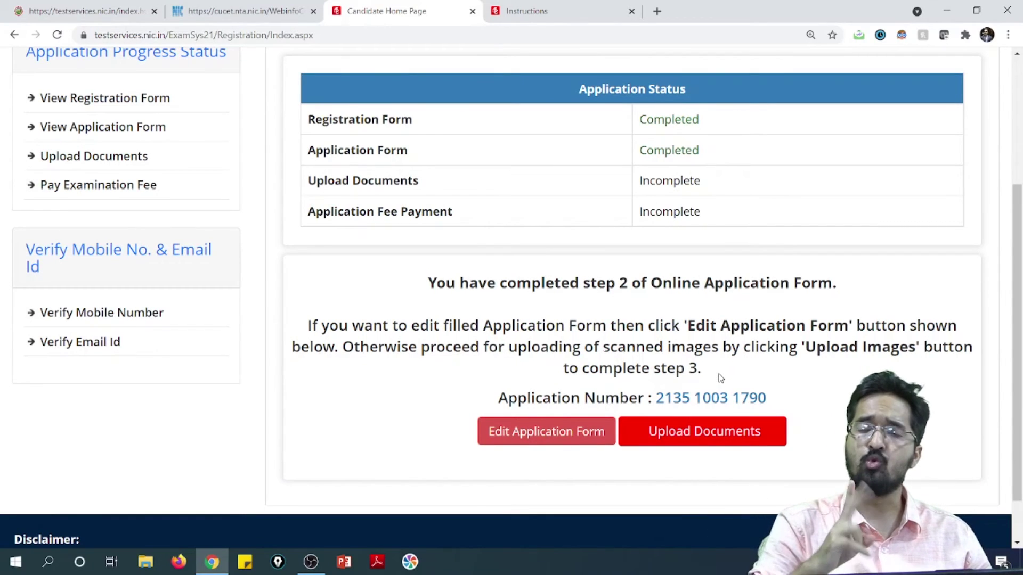
pyautogui.click(730, 435)
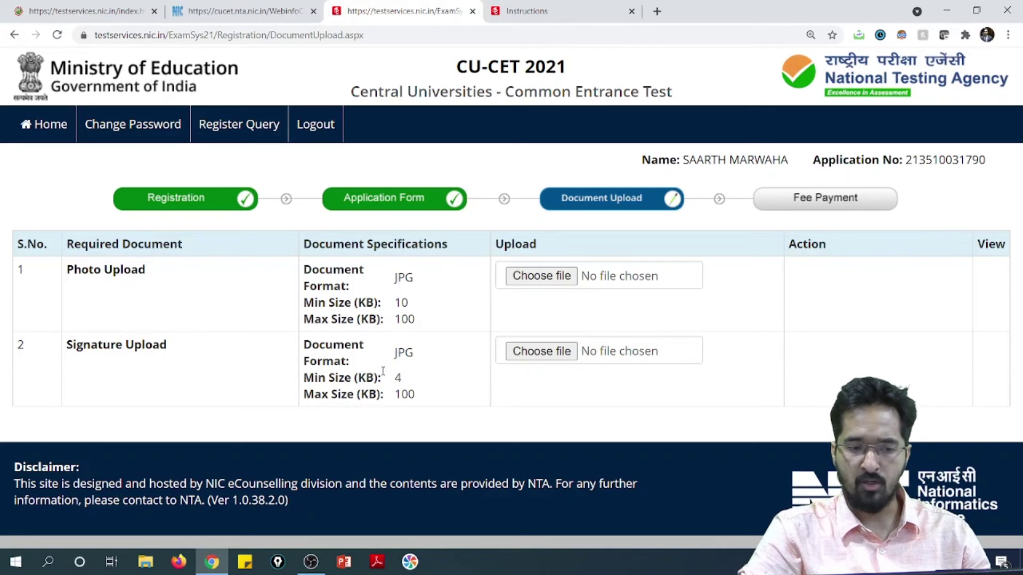
# Choose the candidate's photo file from the Desktop for Photo Upload.
pyautogui.moveTo(401, 394); pyautogui.dragTo(415, 395)
pyautogui.click(453, 358)
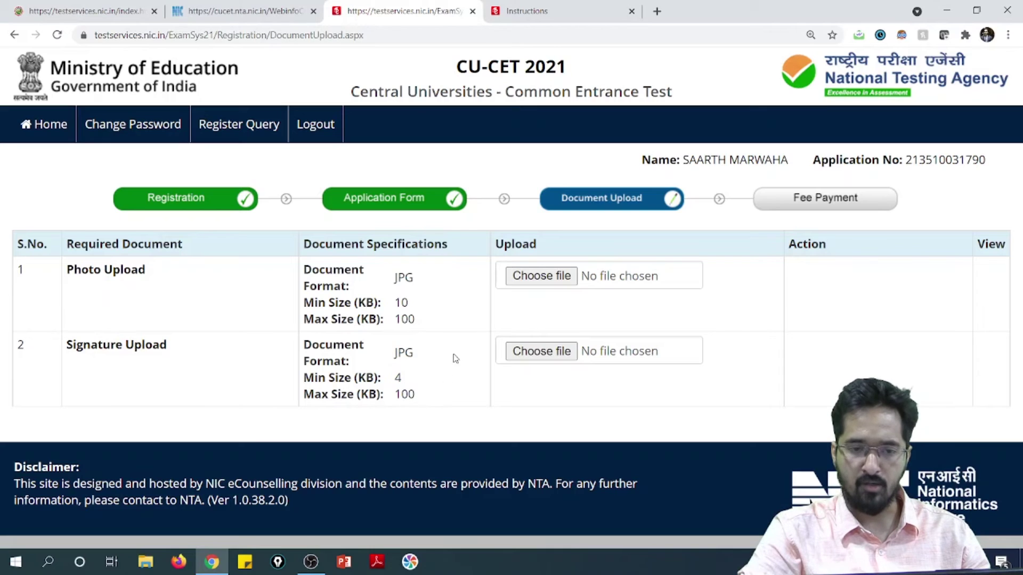
pyautogui.click(525, 277)
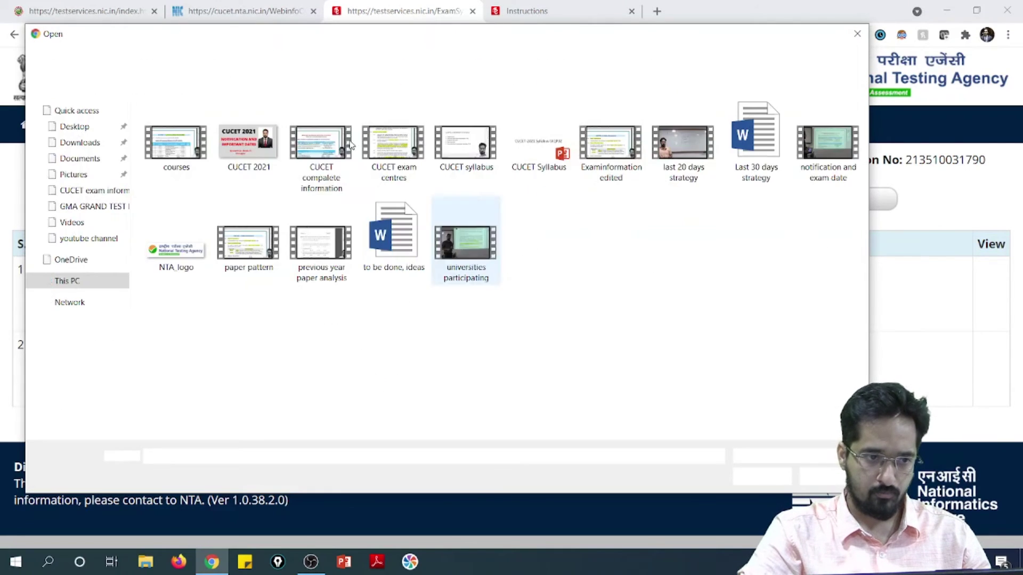
pyautogui.click(97, 132)
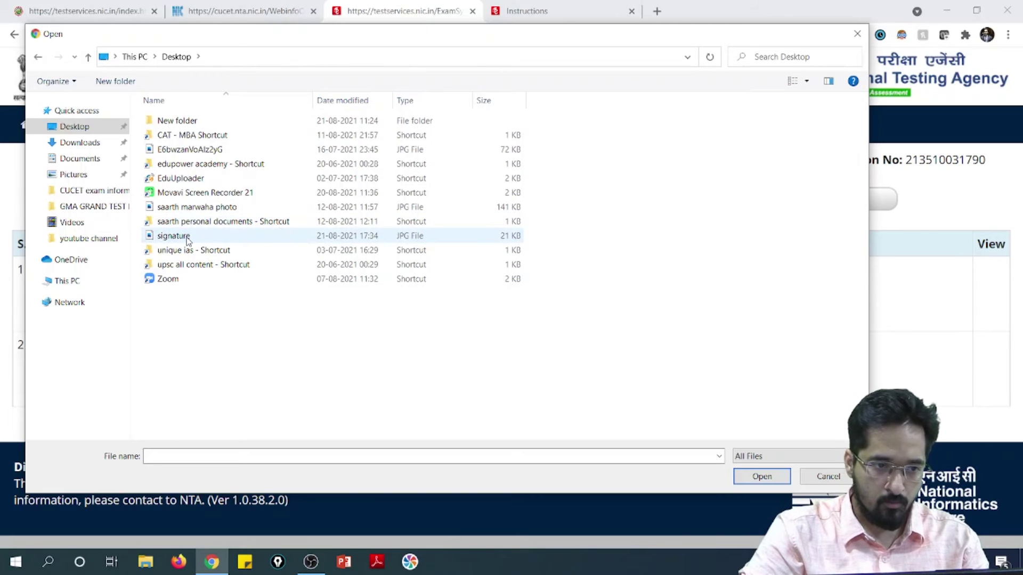
pyautogui.click(197, 211)
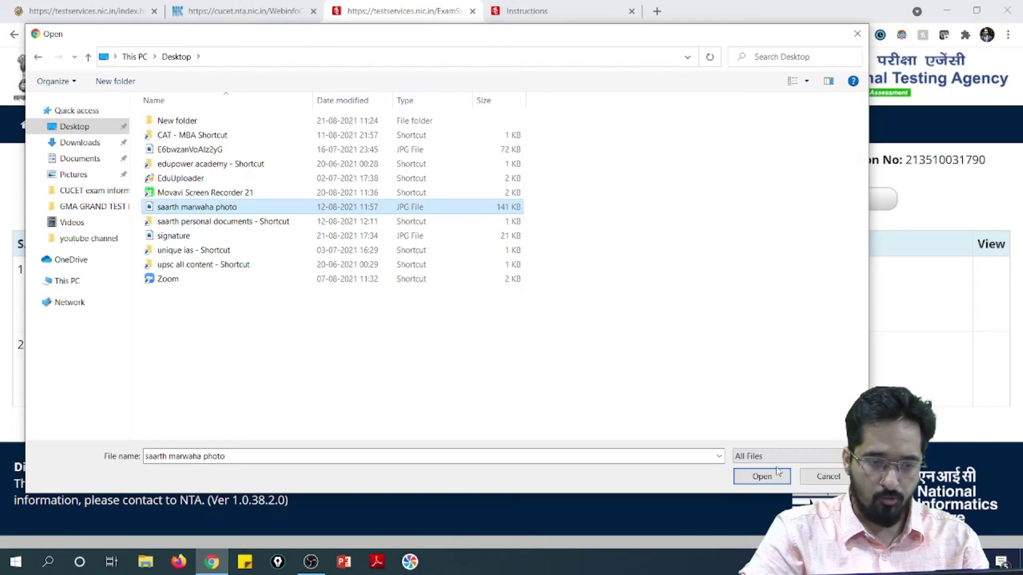
pyautogui.click(762, 477)
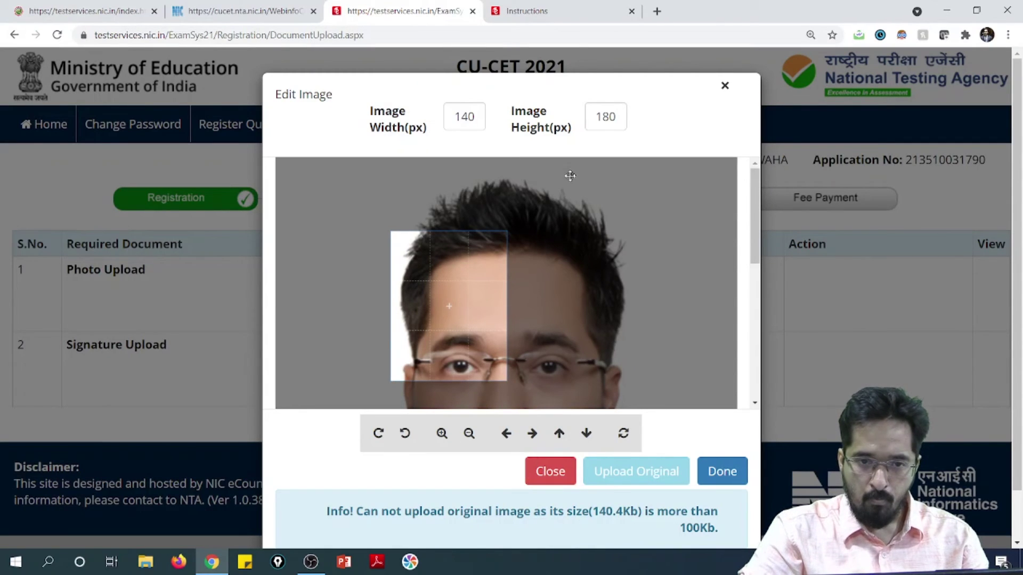
# Zoom the photo out until the whole portrait fits the crop box, then accept it.
pyautogui.click(469, 437)
pyautogui.click(469, 437)
pyautogui.click(470, 437)
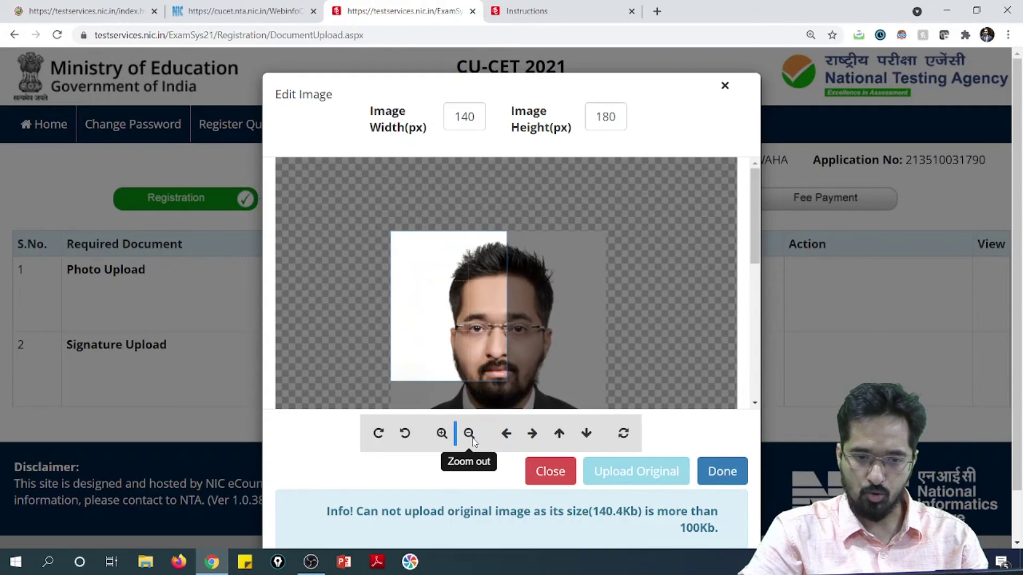
pyautogui.click(475, 437)
pyautogui.click(475, 437)
pyautogui.click(474, 437)
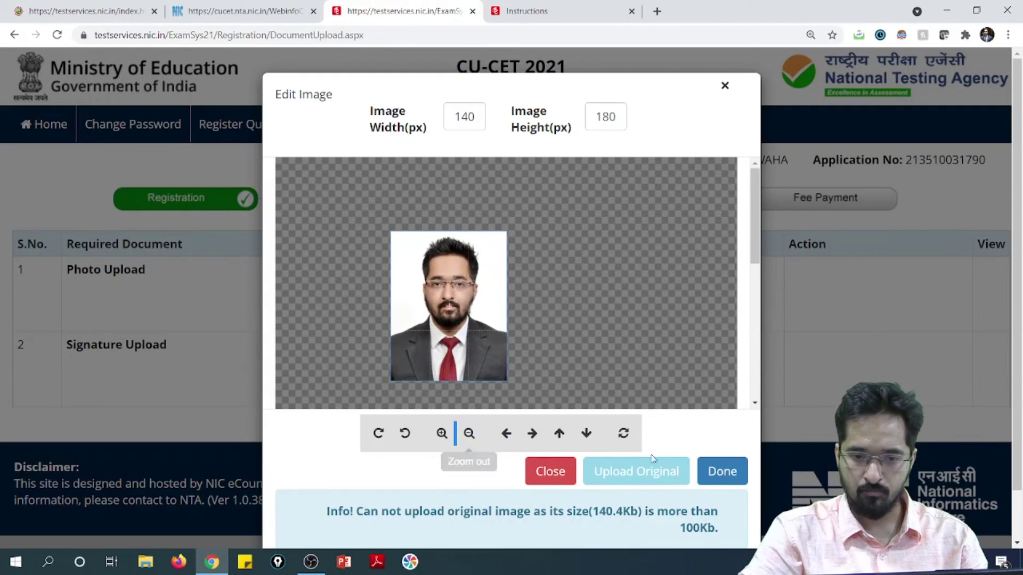
pyautogui.click(722, 472)
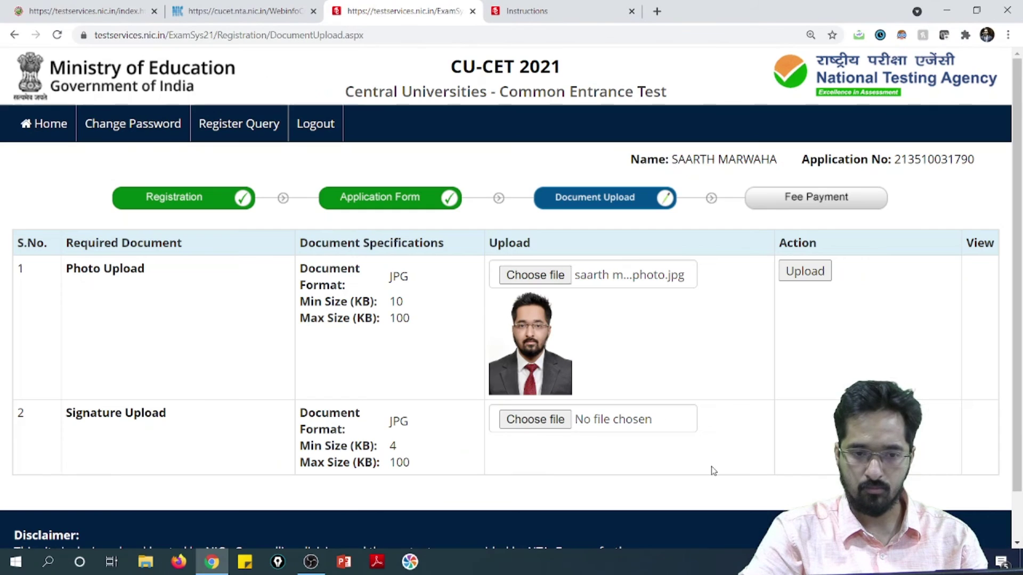
# Choose the signature image file and shrink it inside the crop frame.
pyautogui.click(535, 420)
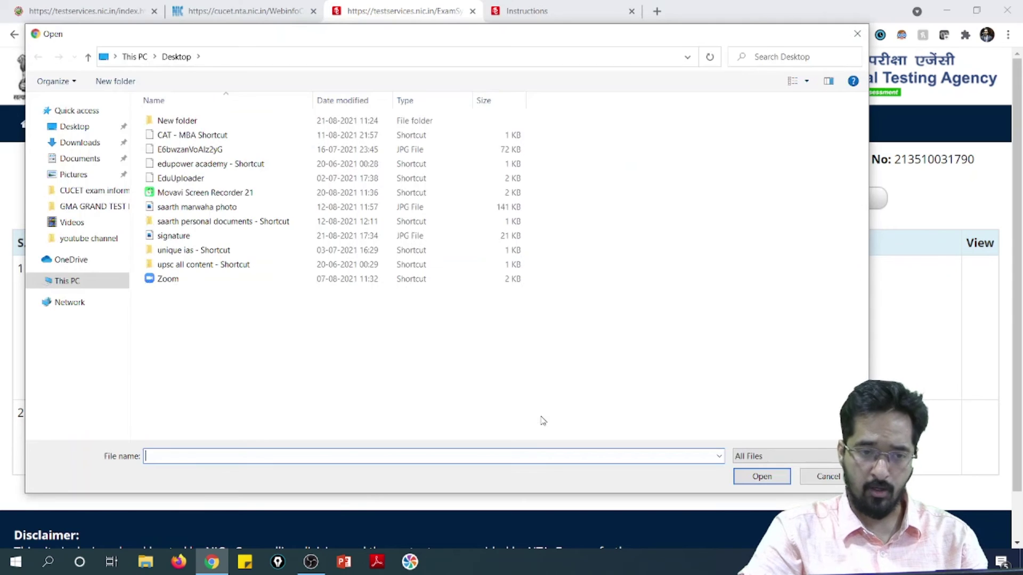
pyautogui.click(210, 238)
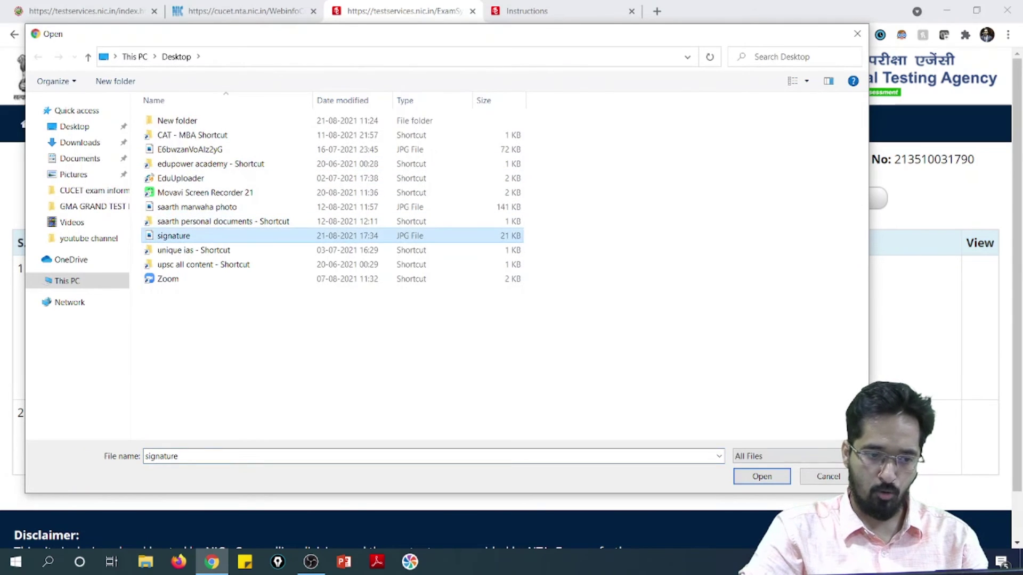
pyautogui.click(767, 478)
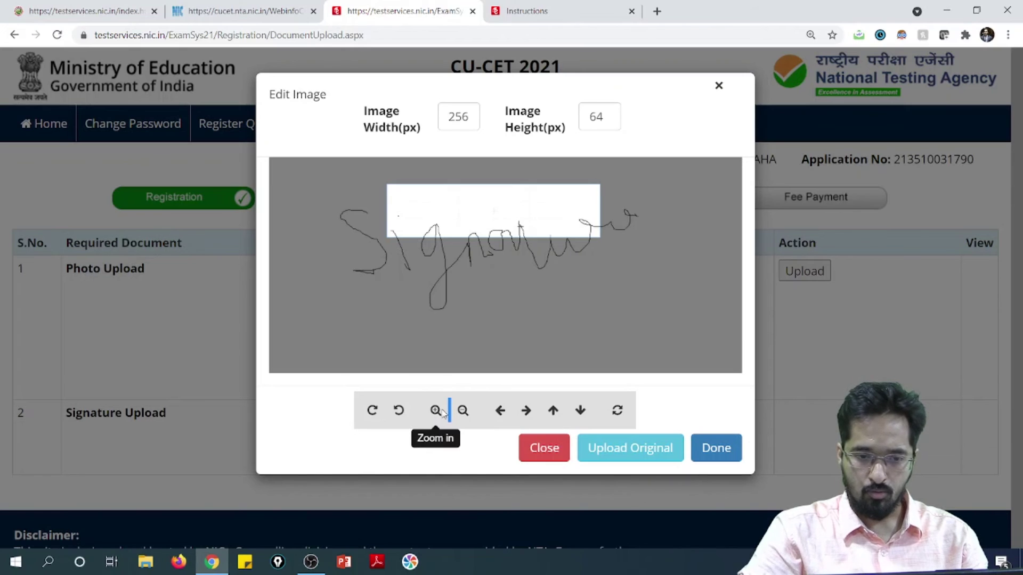
pyautogui.click(462, 411)
pyautogui.click(463, 411)
pyautogui.click(463, 411)
pyautogui.click(462, 411)
pyautogui.click(463, 412)
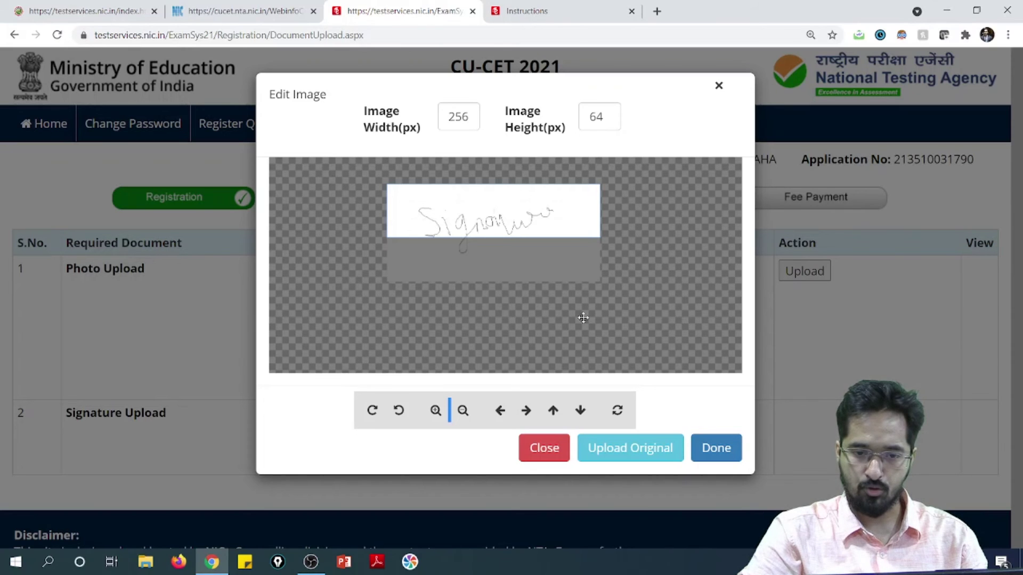
pyautogui.click(712, 446)
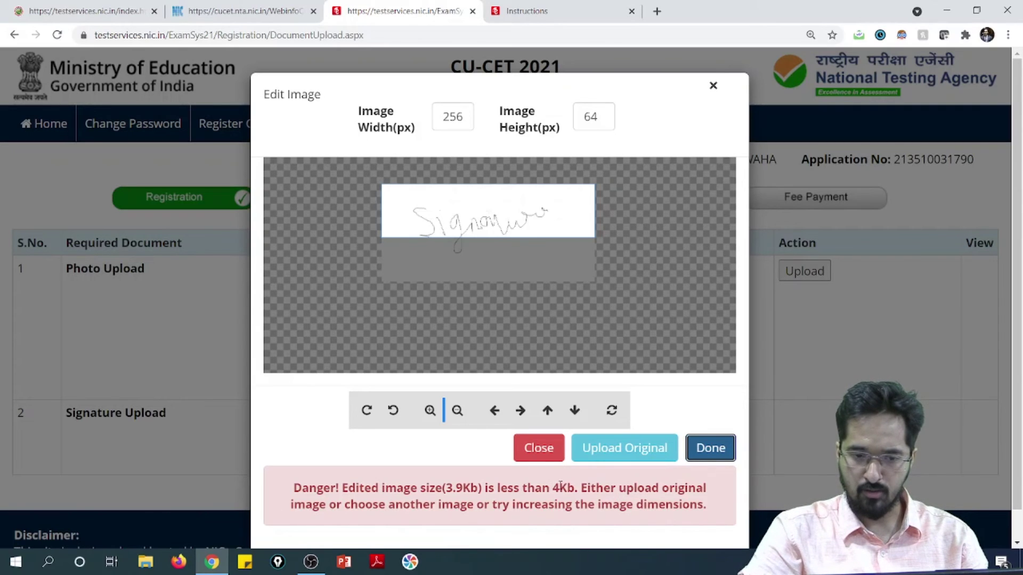
# Readjust the signature's zoom, move it lower, and accept the 256×64 crop.
pyautogui.click(431, 415)
pyautogui.click(431, 414)
pyautogui.click(458, 415)
pyautogui.click(459, 416)
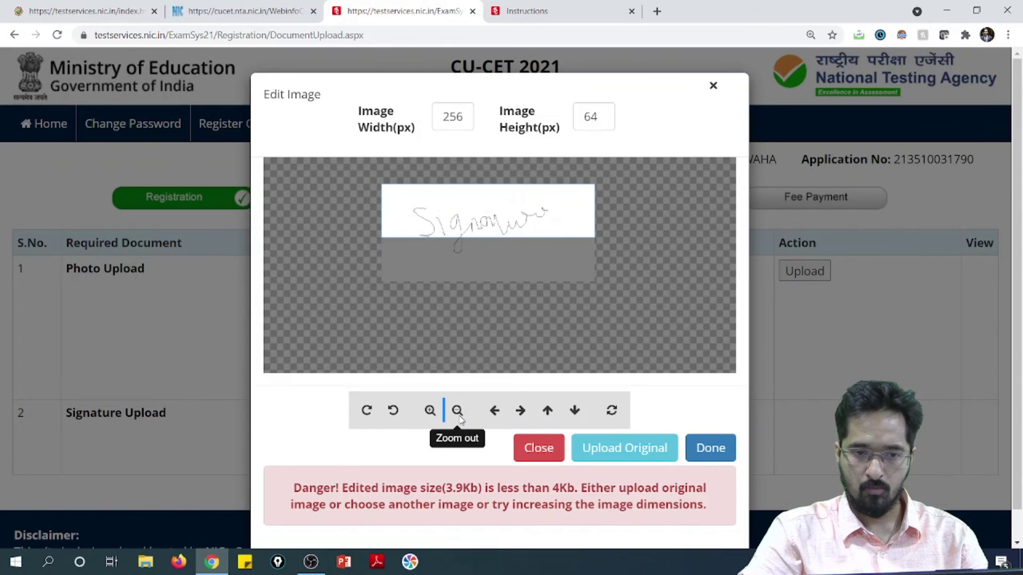
pyautogui.moveTo(491, 211)
pyautogui.mouseDown()
pyautogui.moveTo(486, 255)
pyautogui.moveTo(493, 228)
pyautogui.mouseUp()
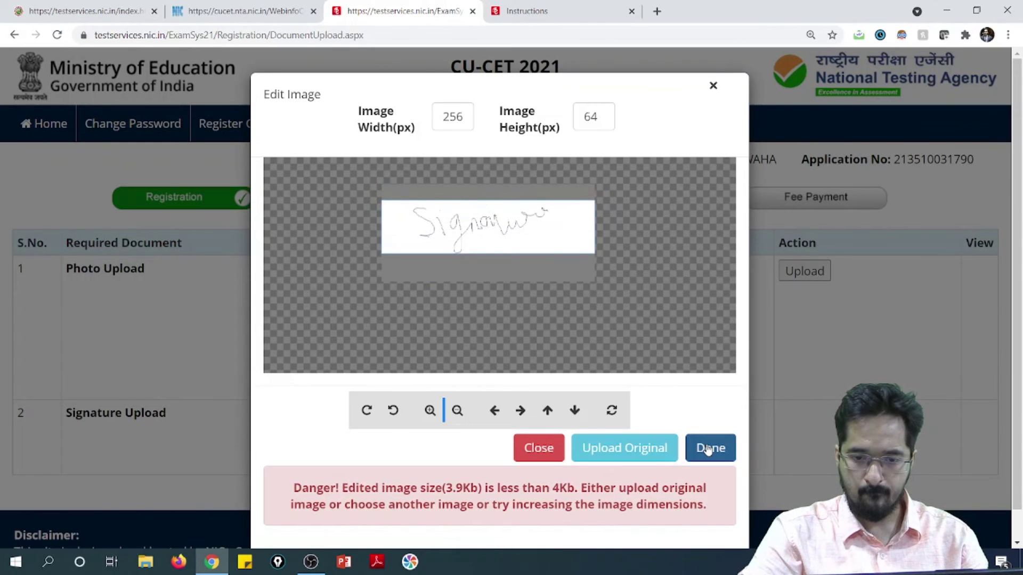
pyautogui.click(711, 448)
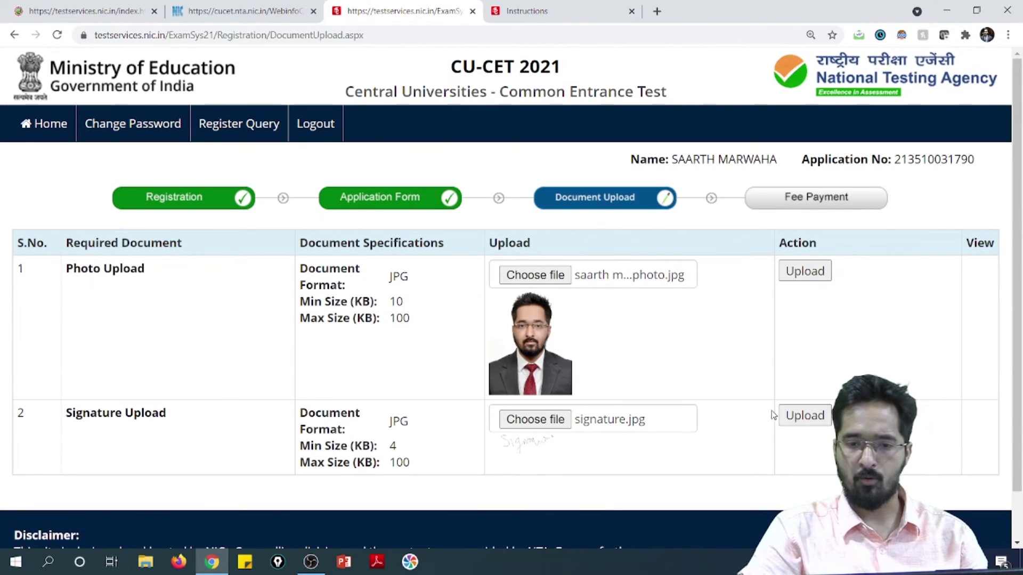
pyautogui.scroll(-1, 778, 373)
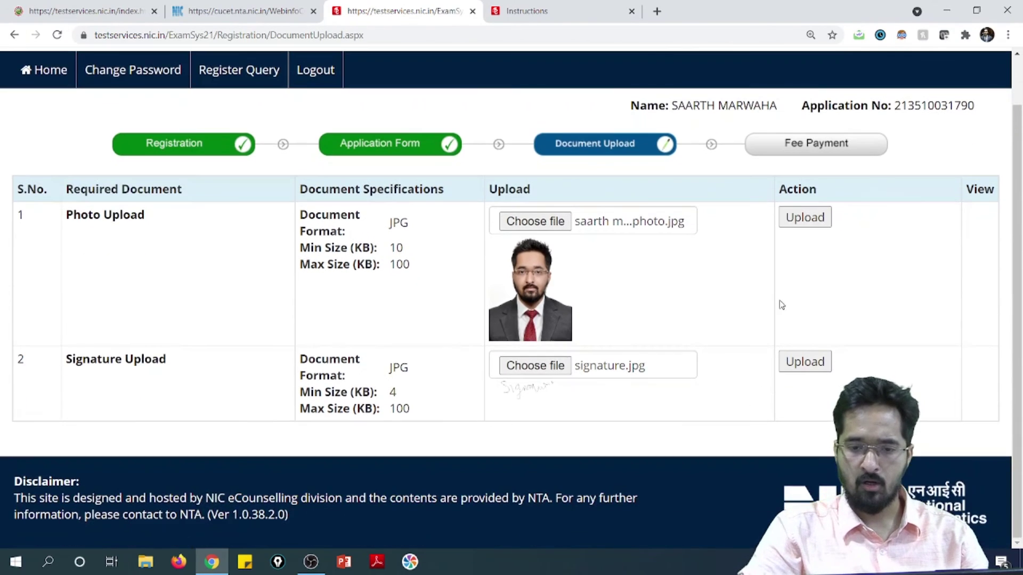
# Upload the chosen photo and dismiss the success message.
pyautogui.click(803, 226)
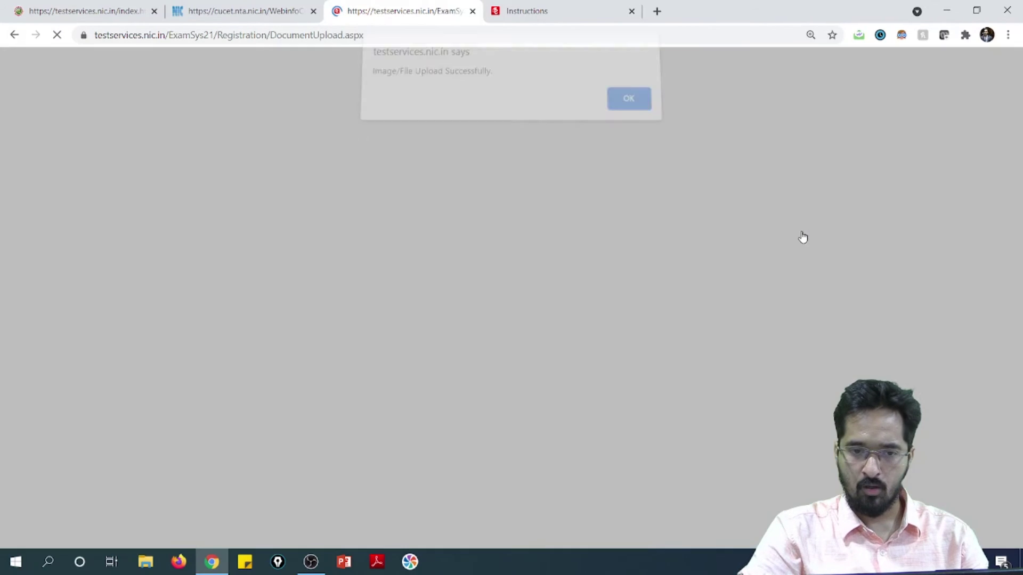
pyautogui.click(637, 109)
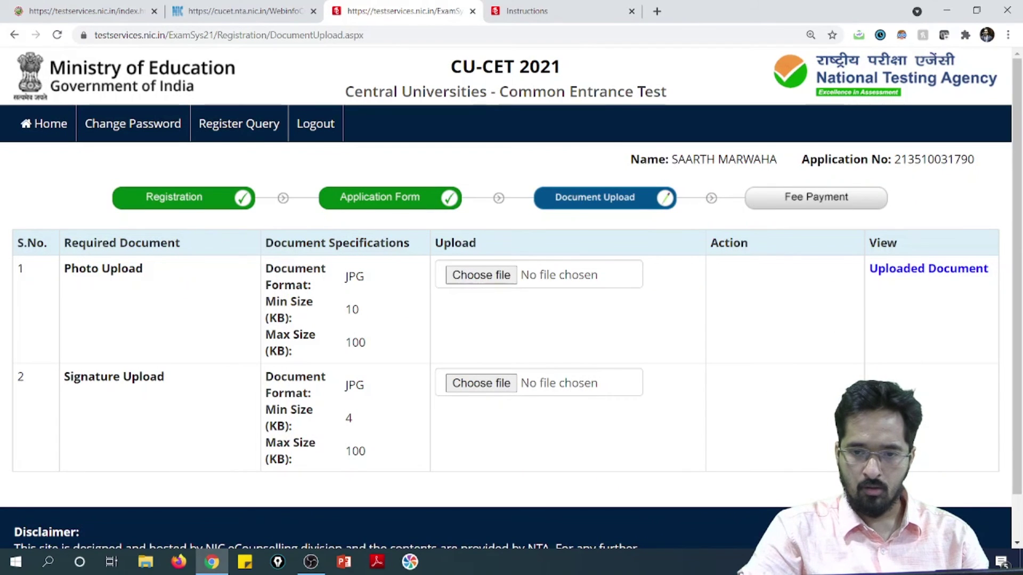
pyautogui.scroll(-2, 406, 350)
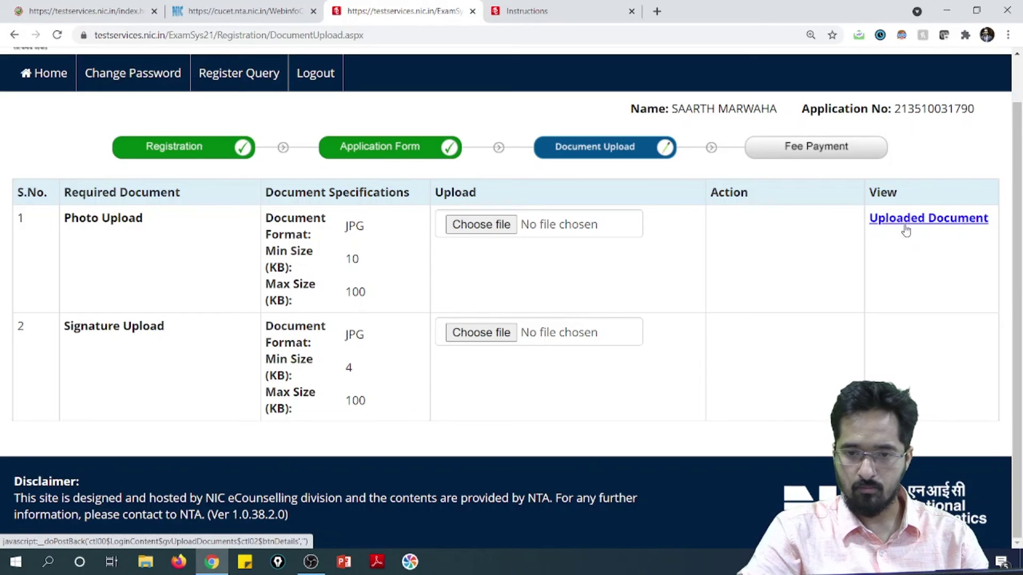
# Select the signature image file again for Signature Upload.
pyautogui.click(487, 334)
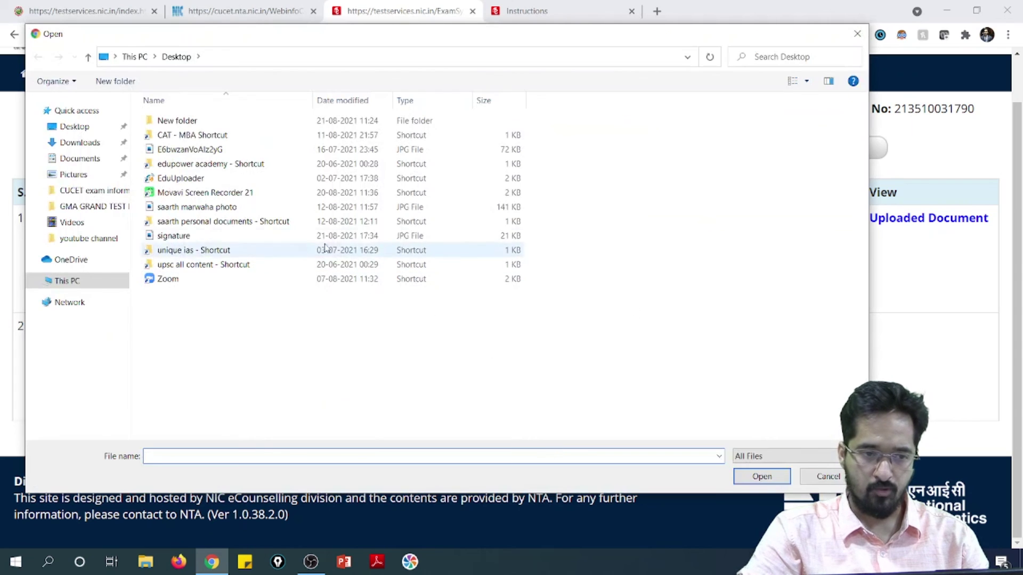
pyautogui.click(263, 235)
pyautogui.click(754, 473)
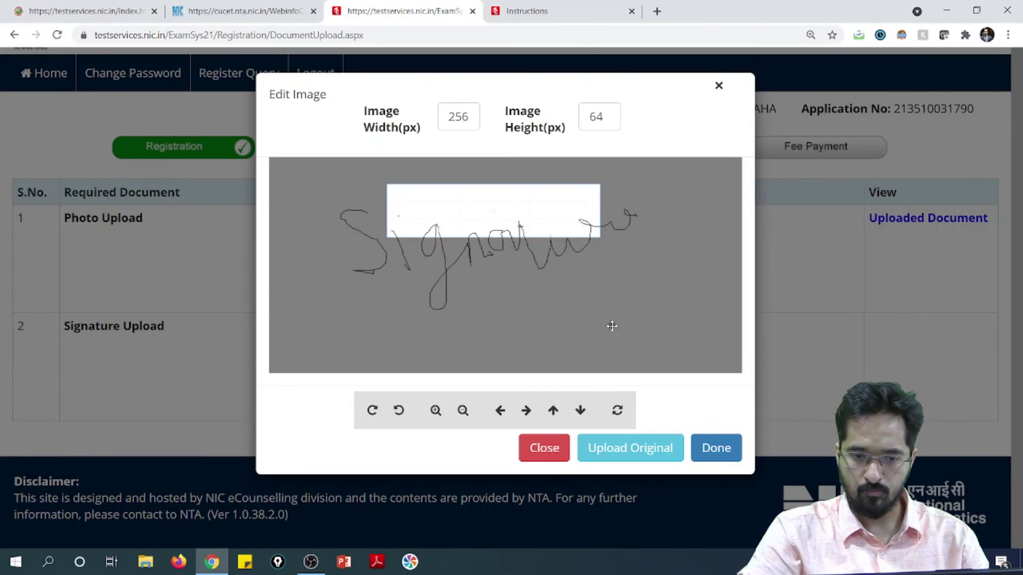
# Shrink and move the signature into its crop frame, then upload it.
pyautogui.click(463, 410)
pyautogui.click(463, 411)
pyautogui.click(463, 410)
pyautogui.click(463, 410)
pyautogui.click(462, 411)
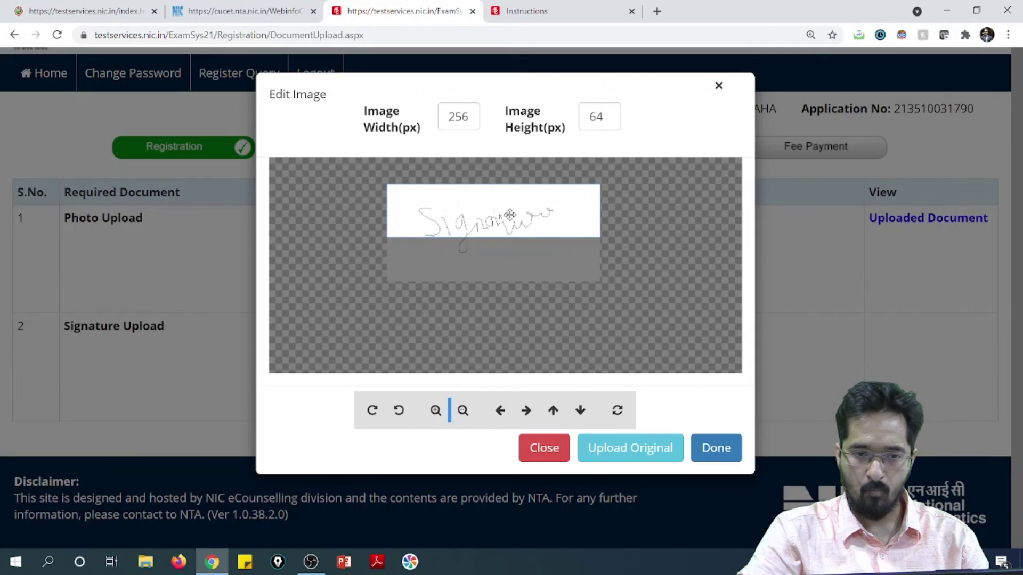
pyautogui.moveTo(513, 210); pyautogui.dragTo(514, 228)
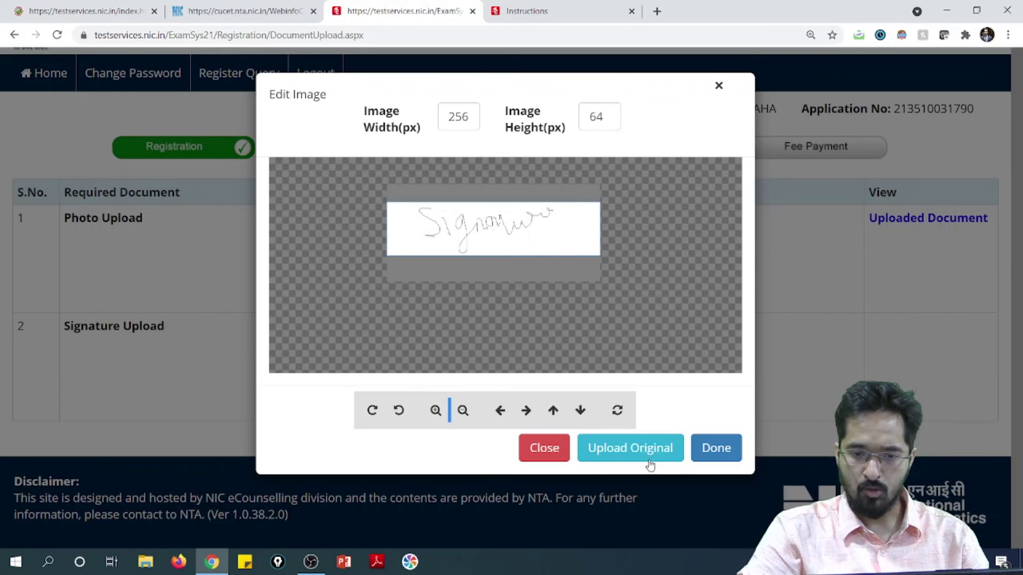
pyautogui.click(630, 448)
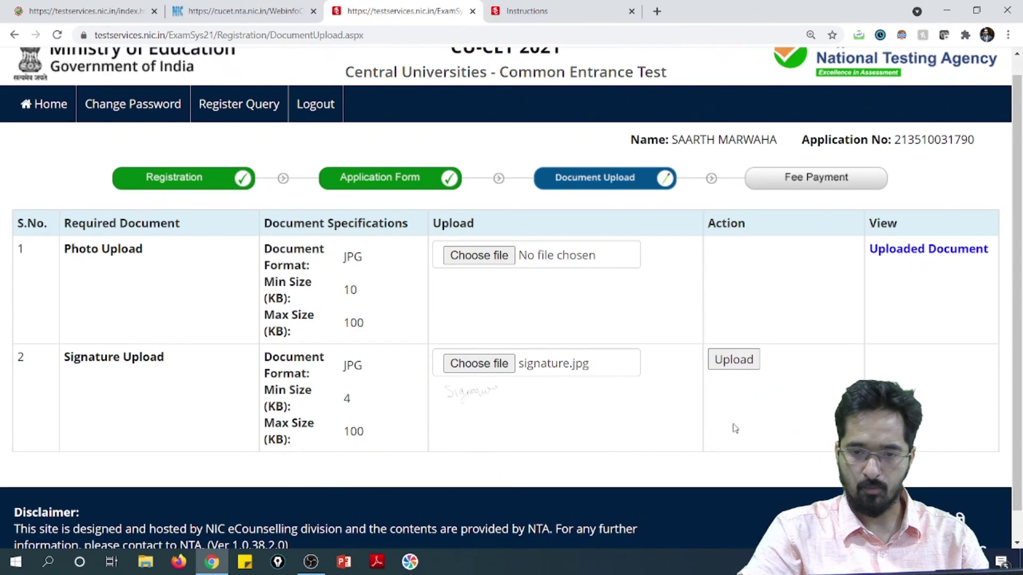
pyautogui.click(745, 360)
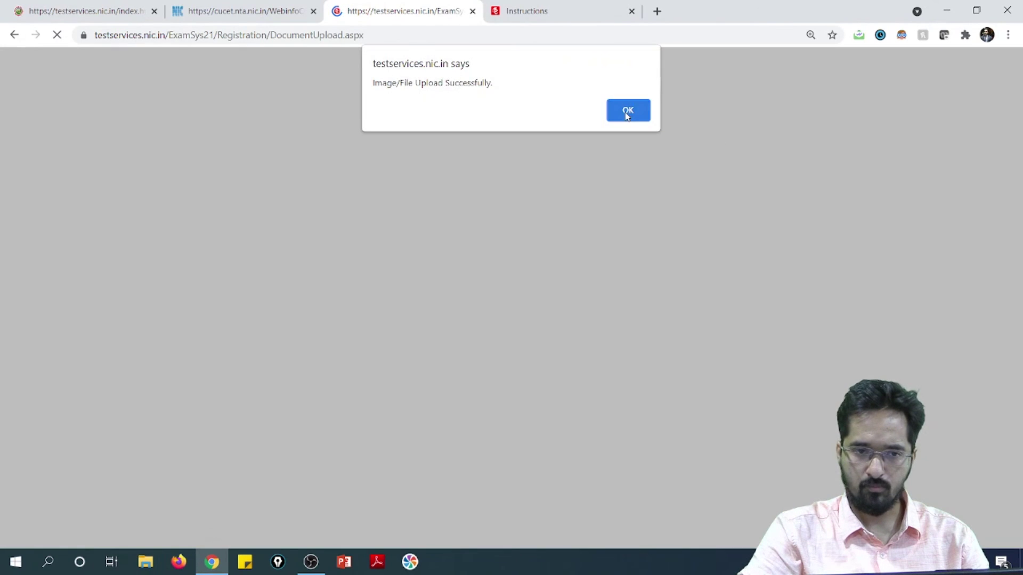
pyautogui.click(626, 111)
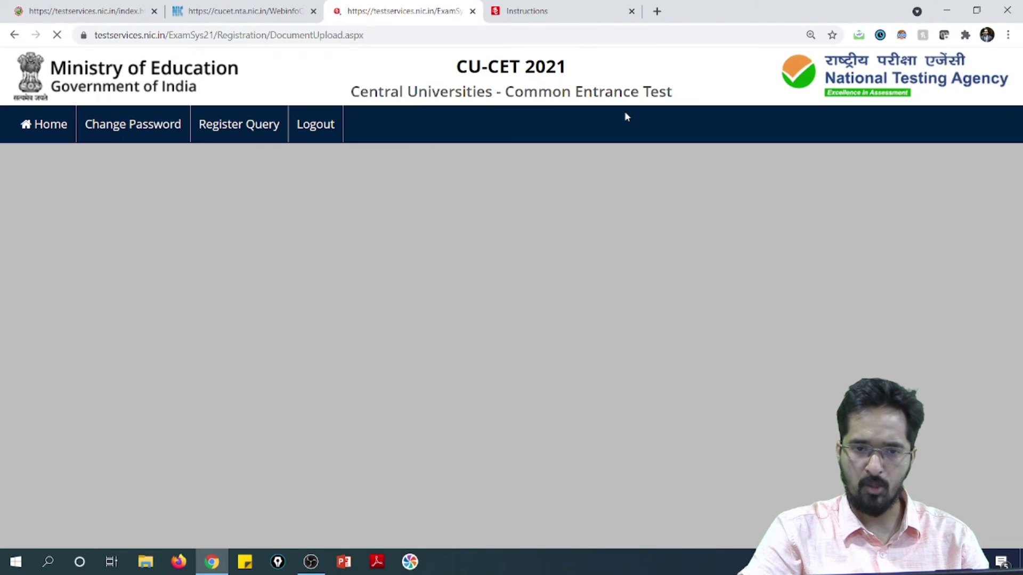
# Enter the security pin and submit the documents, confirming with Yes and dismissing the alert.
pyautogui.scroll(-2, 780, 347)
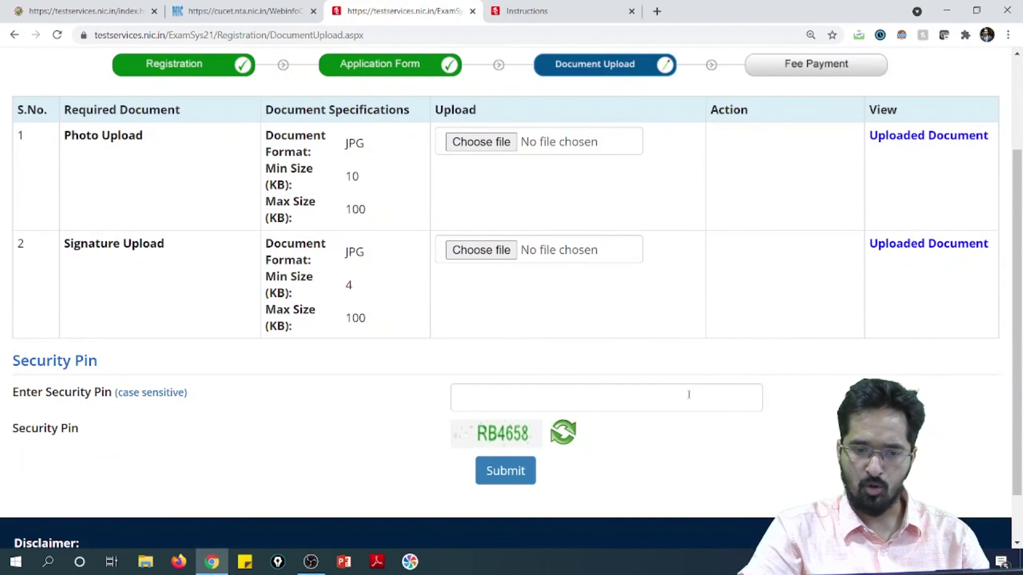
pyautogui.click(519, 395)
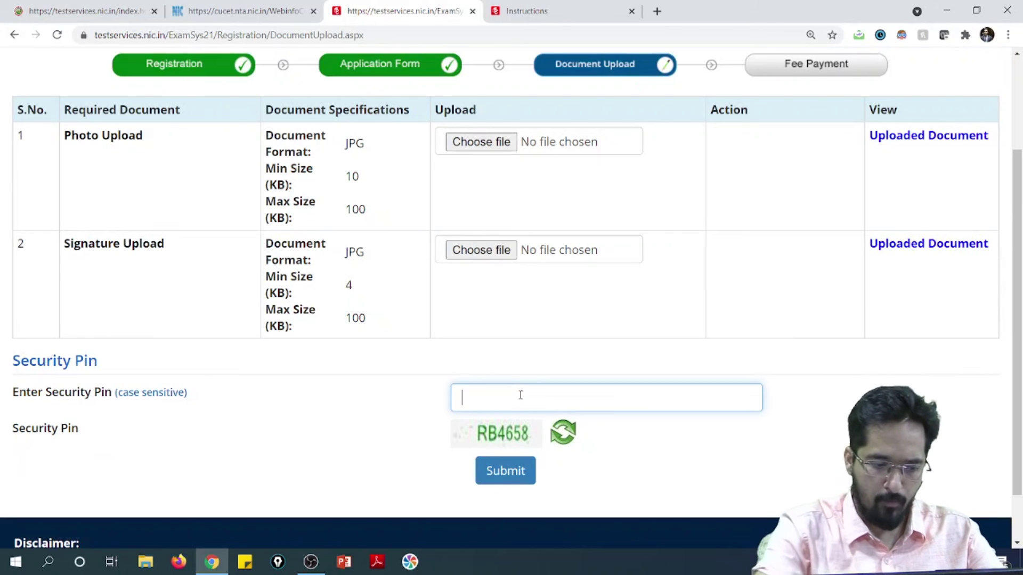
pyautogui.write('R')
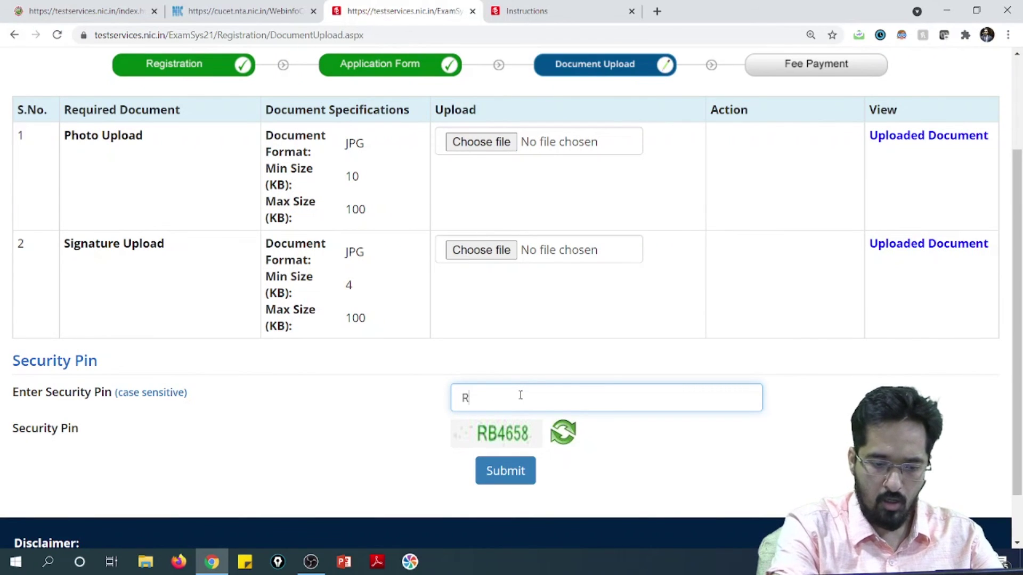
pyautogui.write('B4658')
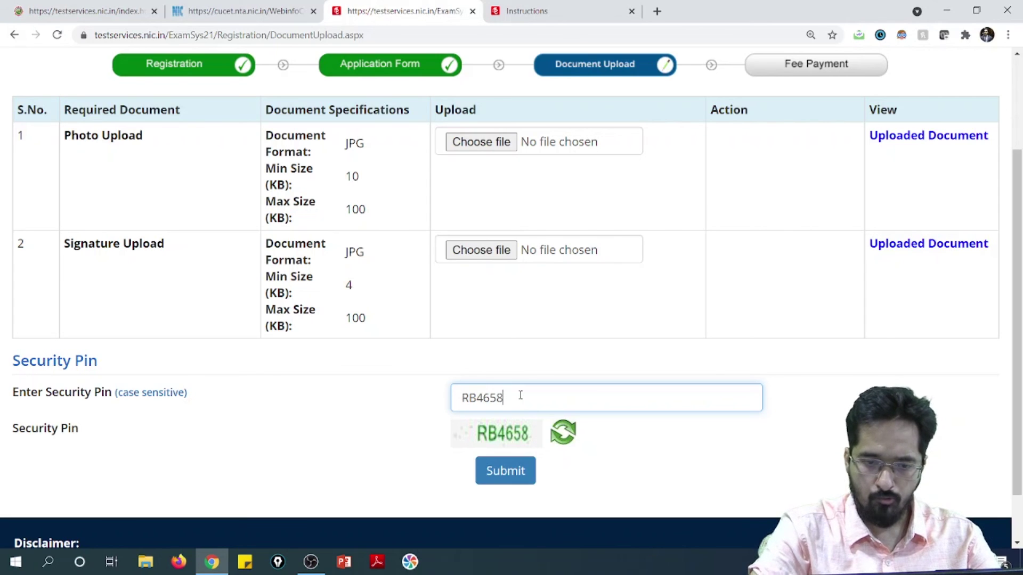
pyautogui.click(498, 478)
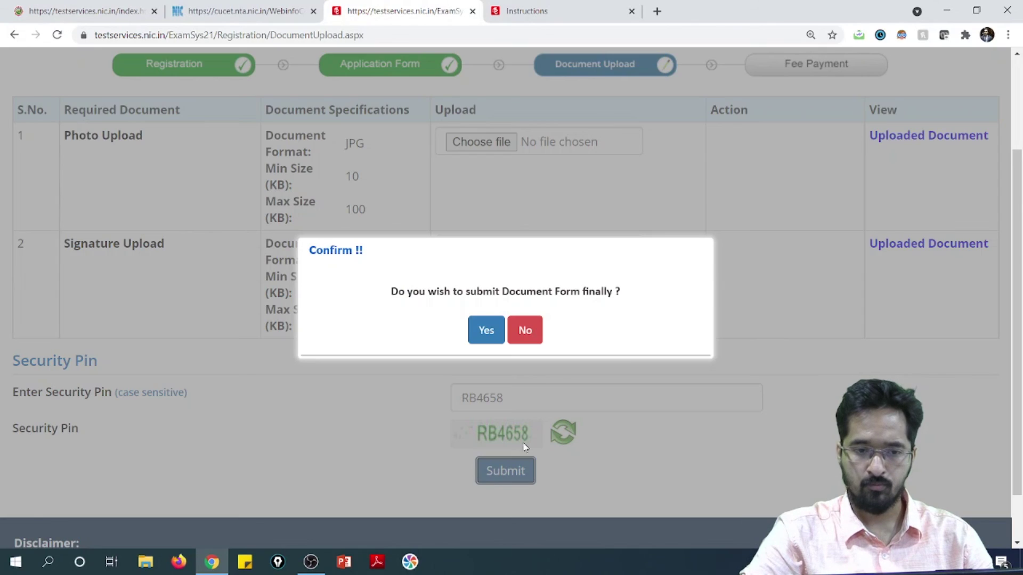
pyautogui.click(486, 331)
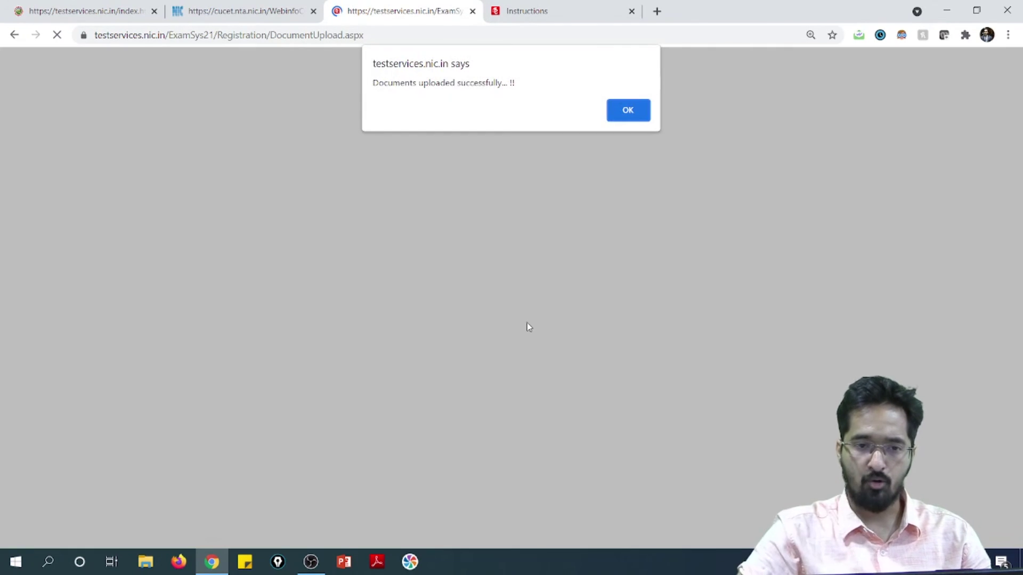
pyautogui.click(627, 112)
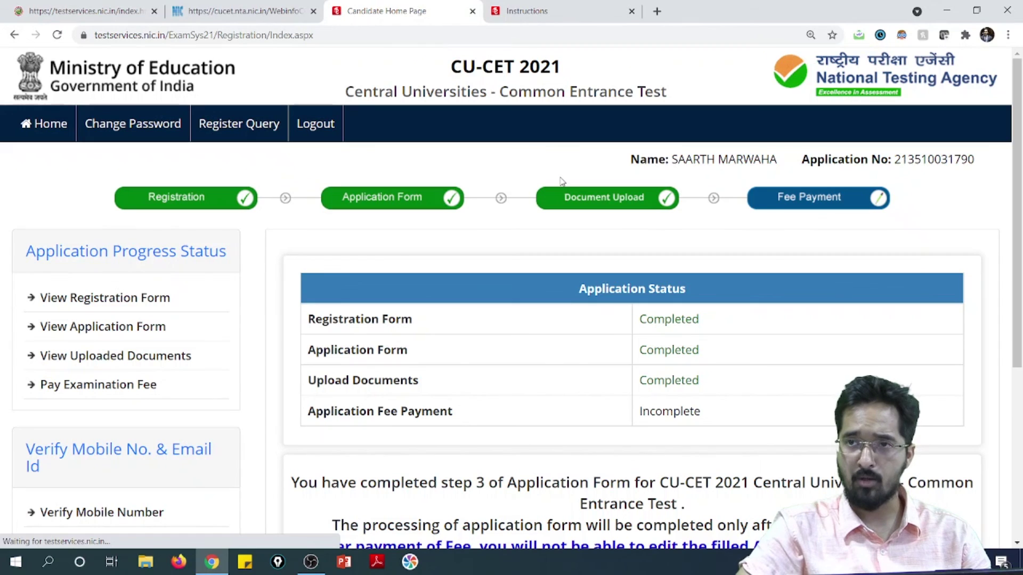
# Review the status page showing step 3 complete and Rs. 800 fee due, then switch to OBS.
pyautogui.scroll(-3, 670, 349)
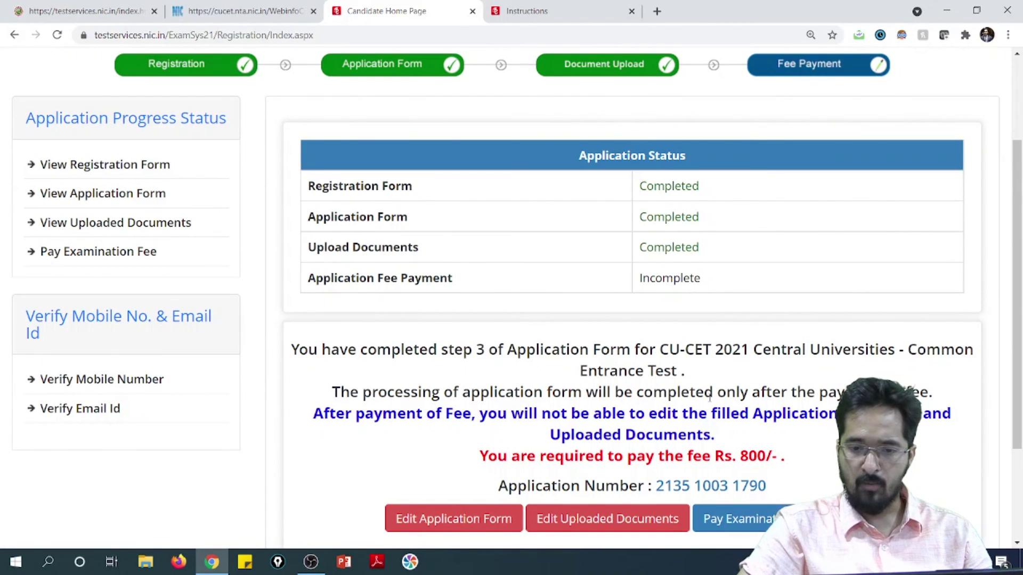
pyautogui.scroll(-1, 511, 408)
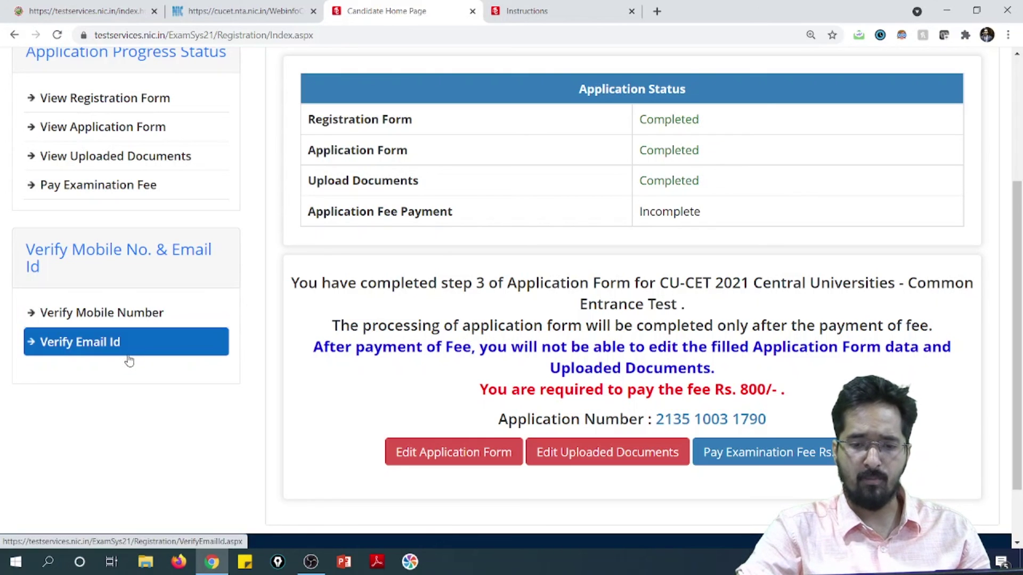
pyautogui.scroll(1, 521, 298)
pyautogui.scroll(2, 521, 297)
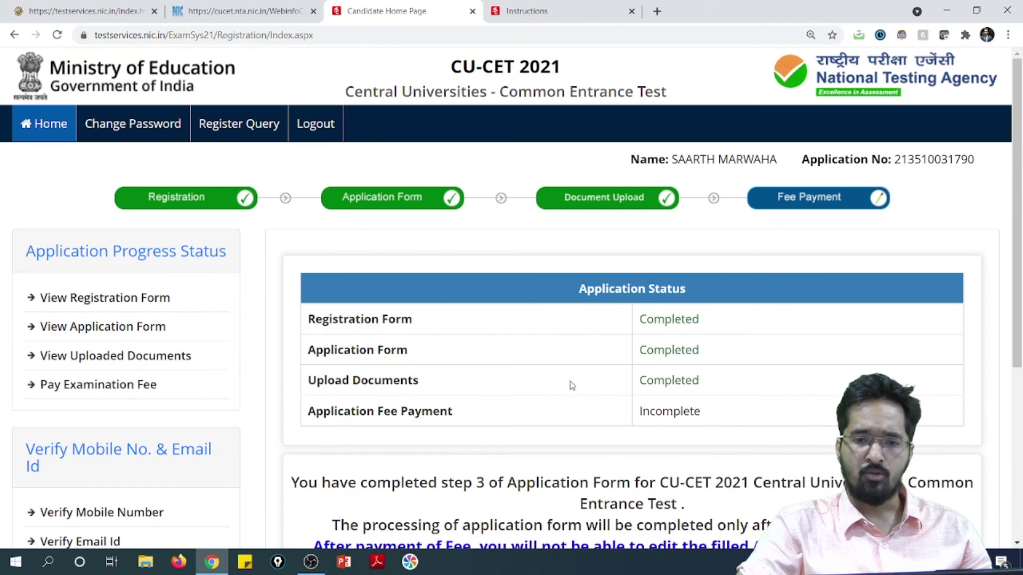
pyautogui.scroll(-3, 831, 200)
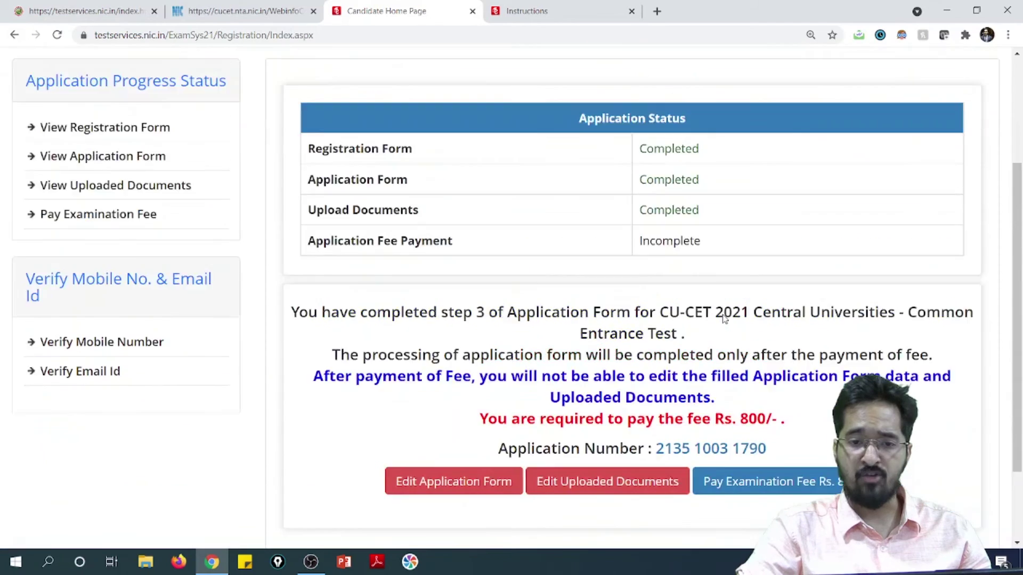
pyautogui.scroll(3, 787, 211)
pyautogui.scroll(-3, 772, 327)
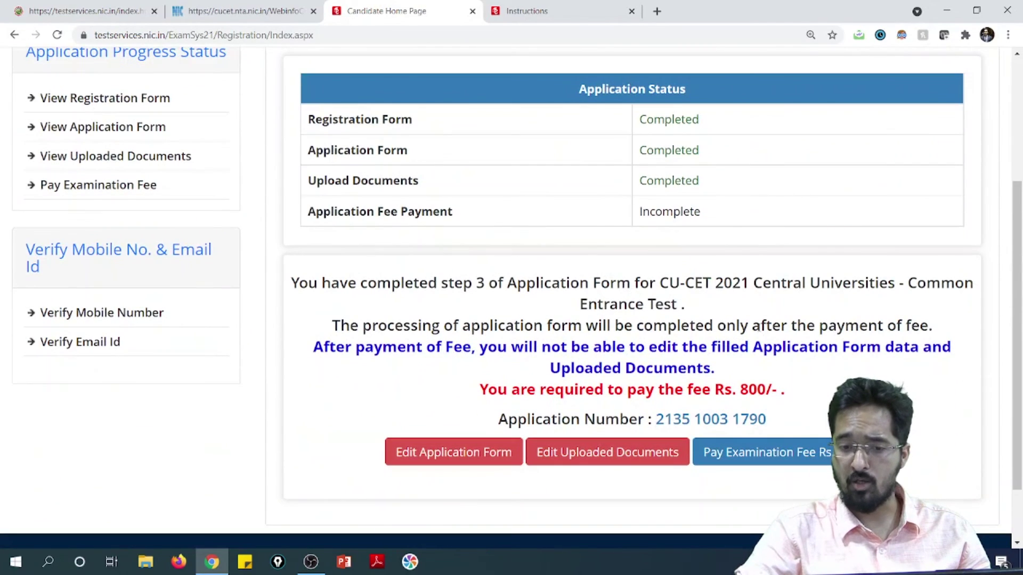
pyautogui.scroll(-1, 753, 358)
pyautogui.moveTo(784, 349); pyautogui.dragTo(702, 353)
pyautogui.click(778, 347)
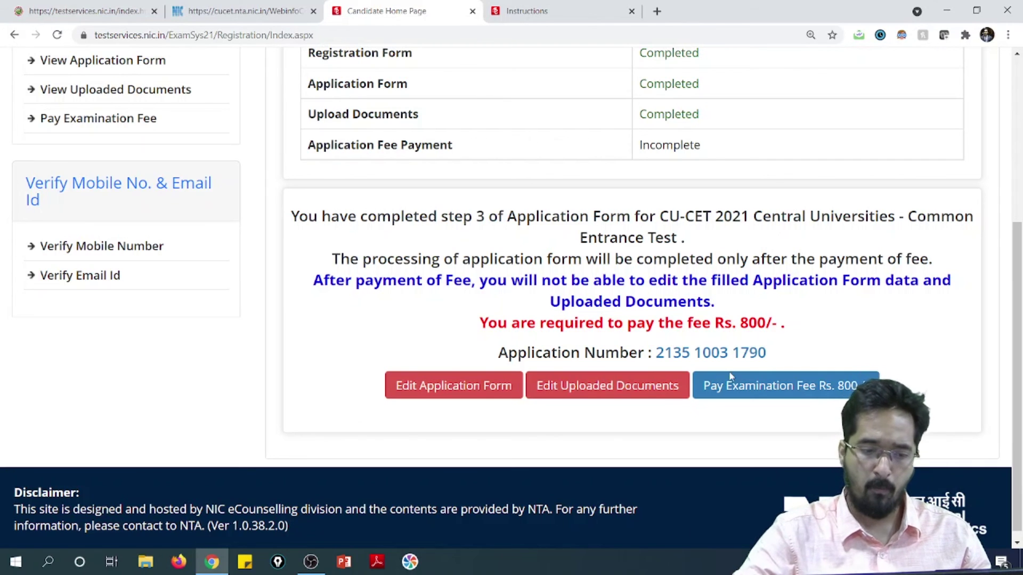
pyautogui.click(325, 562)
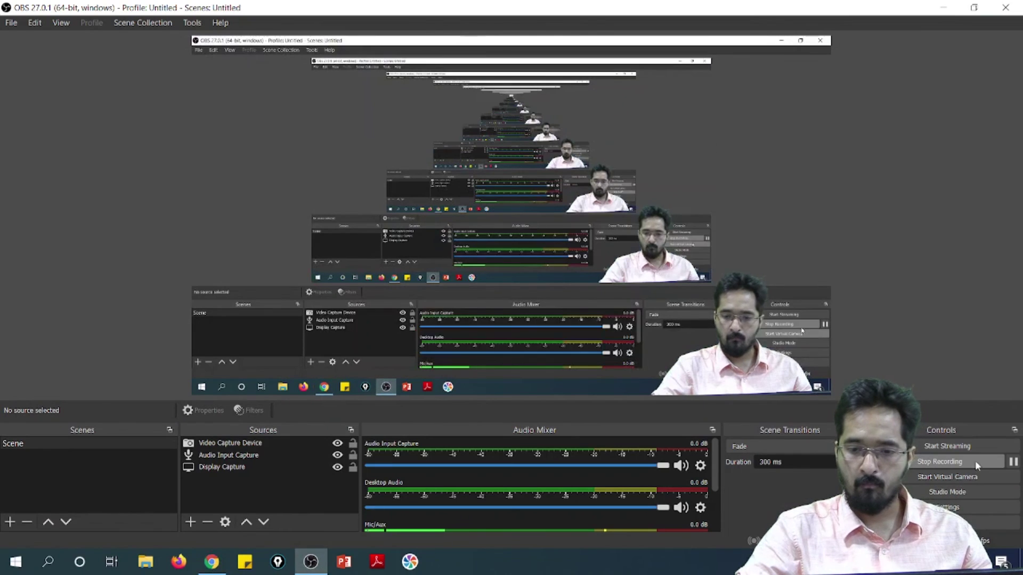